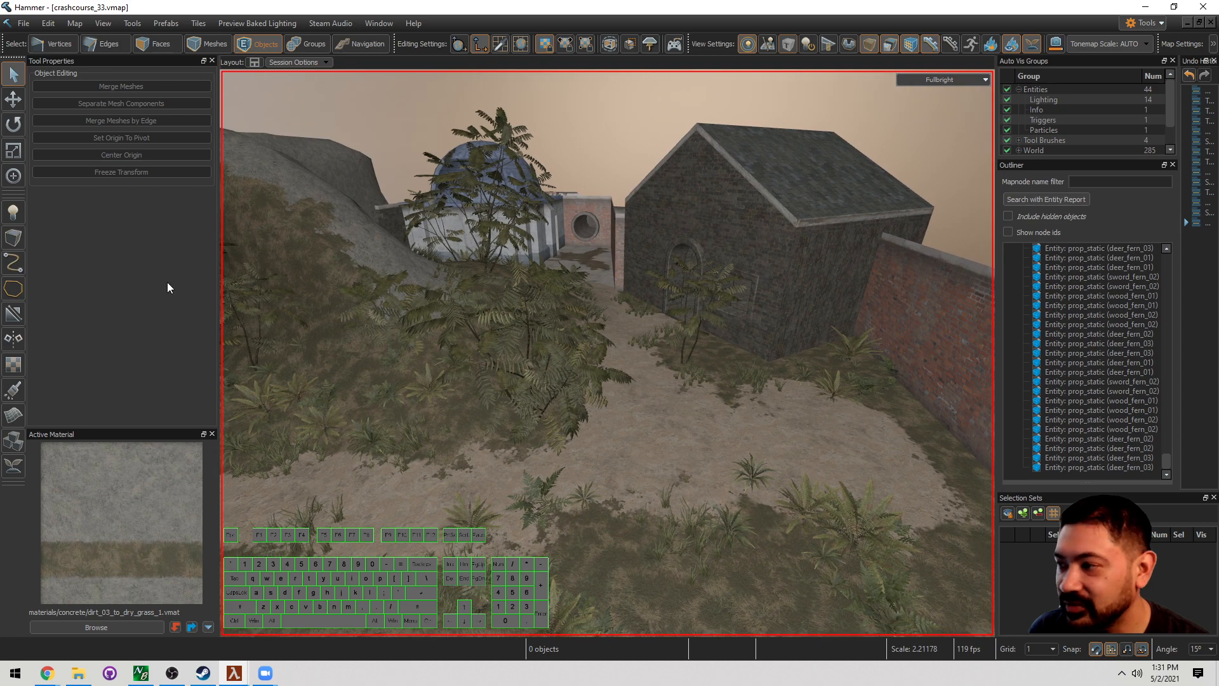
# Step: Review the rock models in the asset browser and examine the cliff face beside the broken brick wall
pyautogui.moveTo(0, 143); pyautogui.dragTo(346, 135)
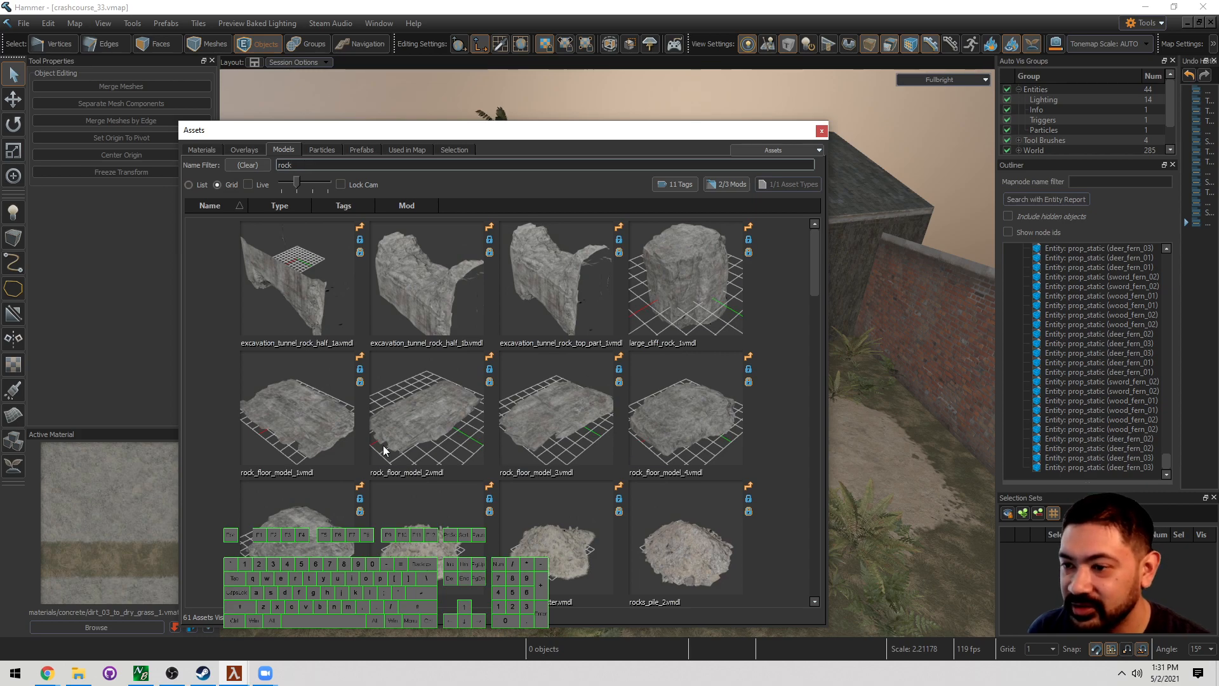
pyautogui.moveTo(554, 139); pyautogui.dragTo(0, 139)
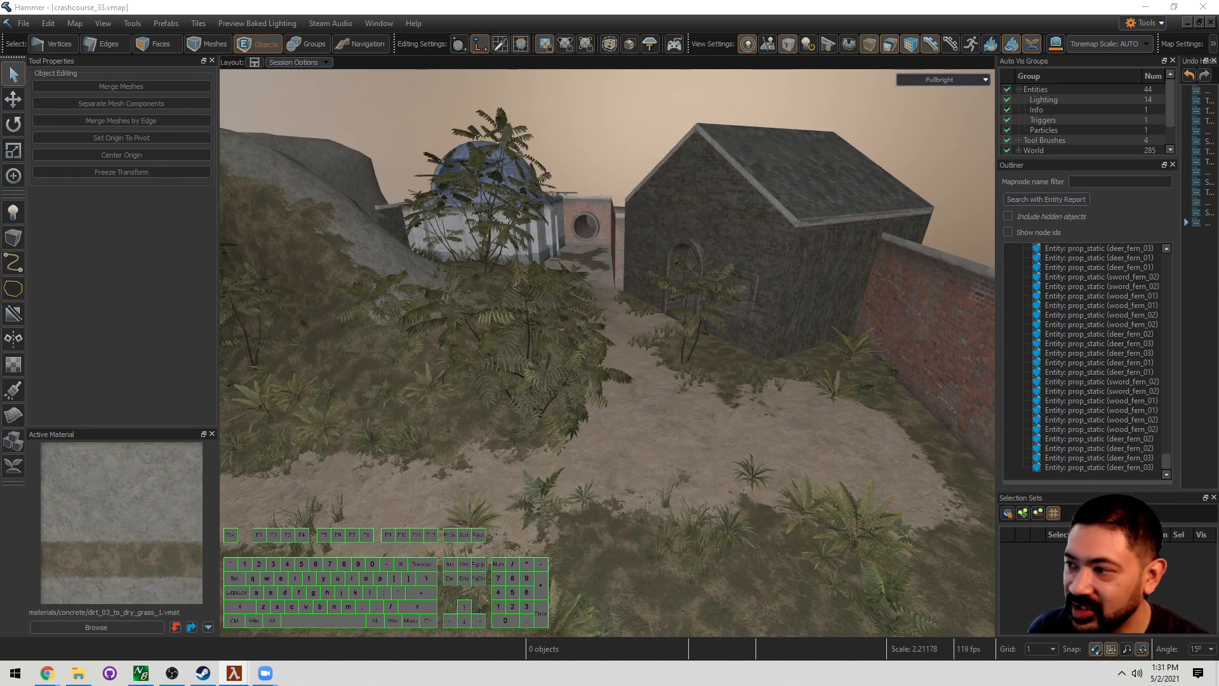
pyautogui.press('z')
pyautogui.press('w')
pyautogui.press('w')
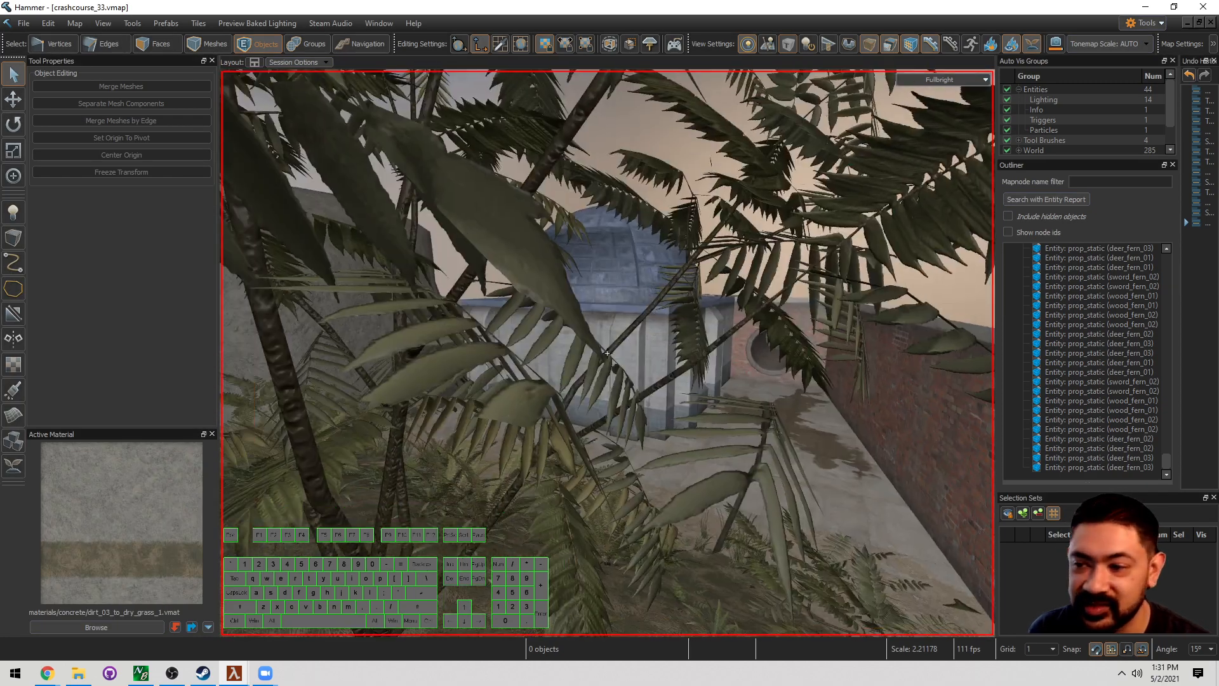
pyautogui.press('d')
pyautogui.press('w')
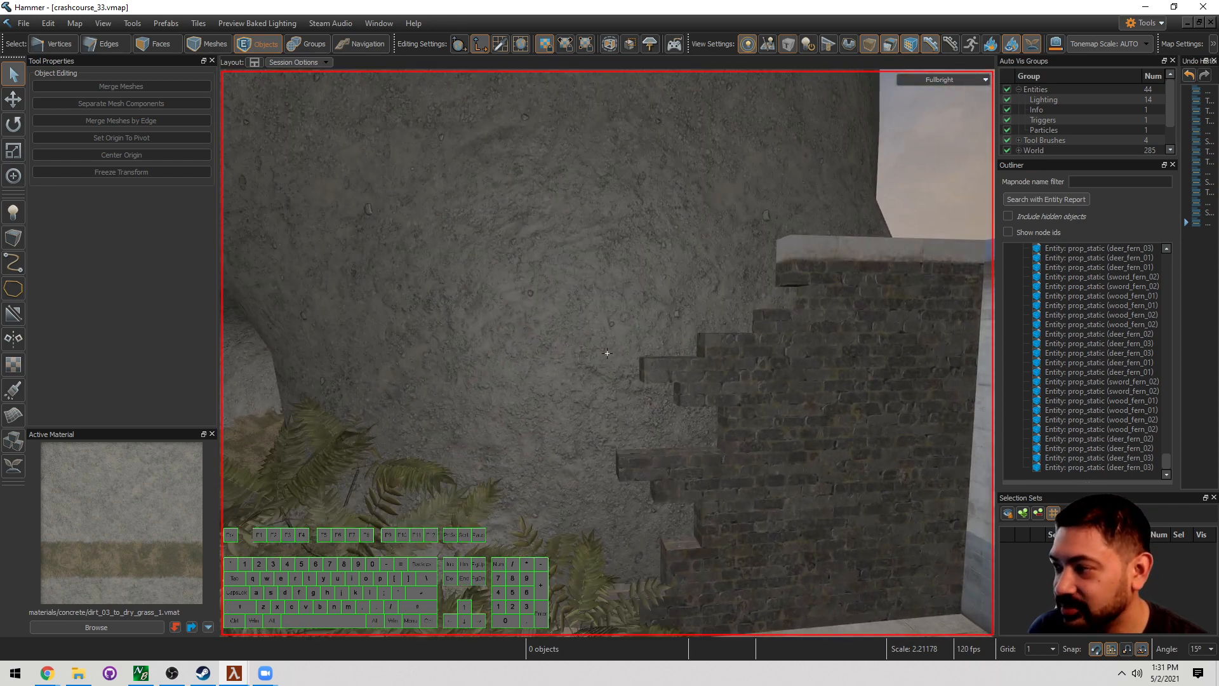
pyautogui.press('s')
pyautogui.press('w')
pyautogui.press('a')
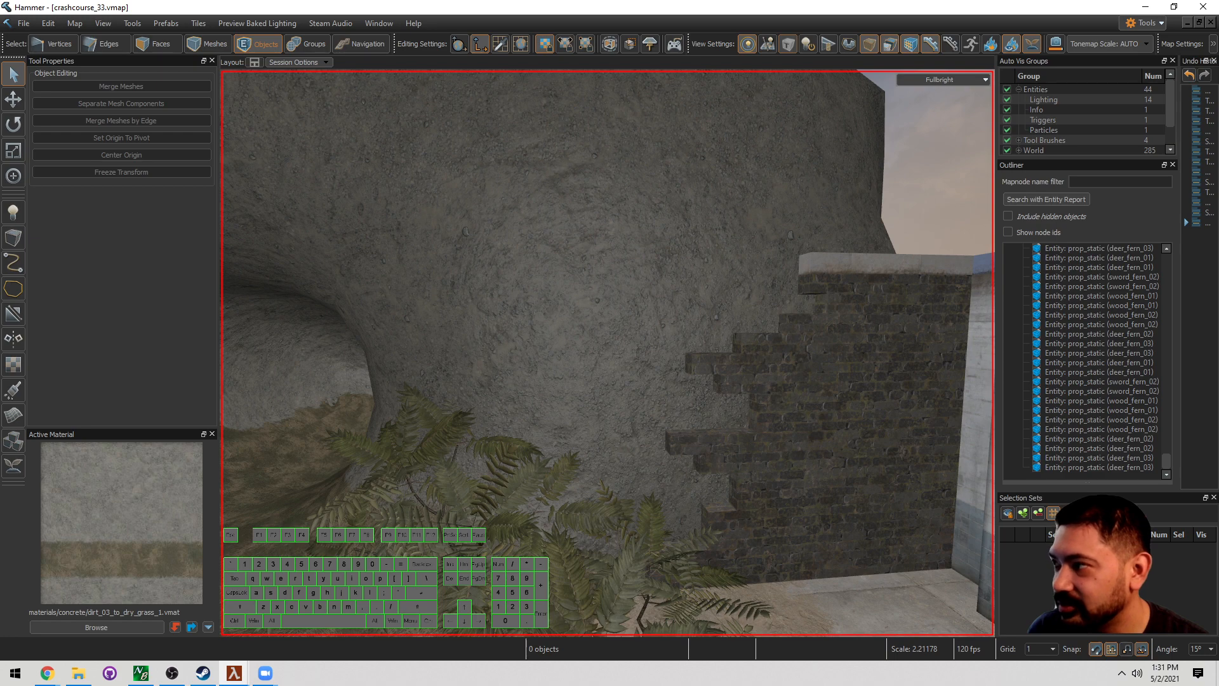
# Step: Place rock_floor_model_1 on the cliff face beside the broken brick wall and rotate it -90° about the blue axis
pyautogui.moveTo(0, 159); pyautogui.dragTo(478, 41)
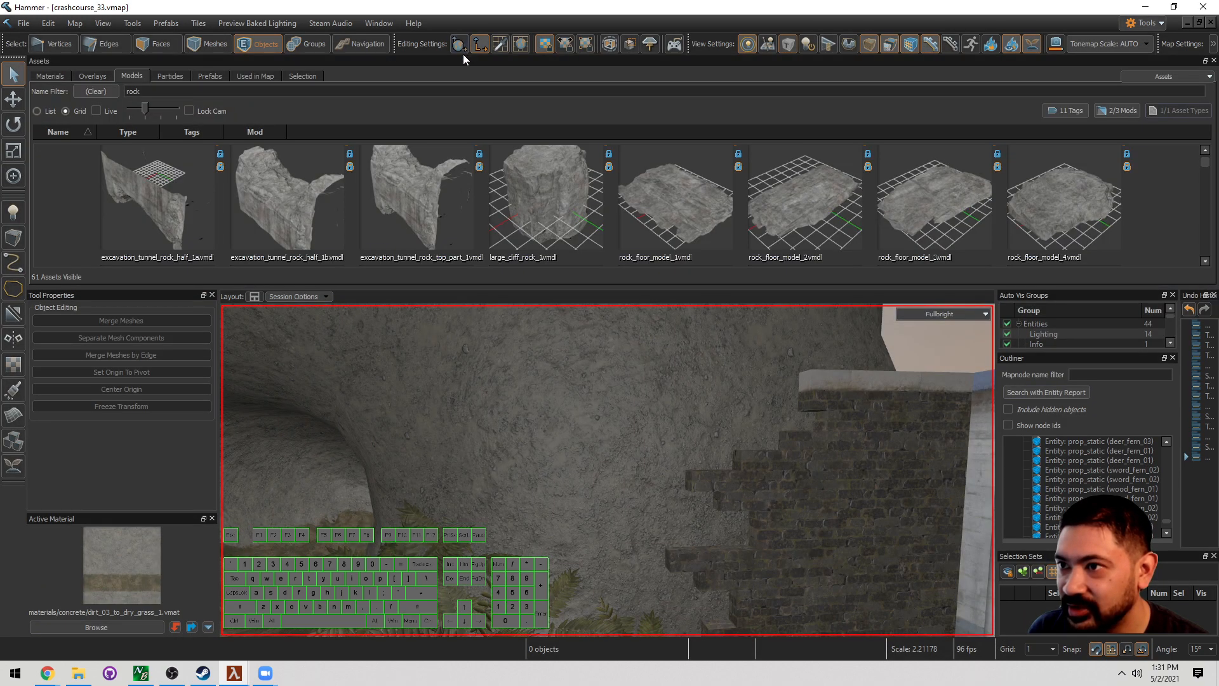
pyautogui.moveTo(477, 106); pyautogui.dragTo(544, 155)
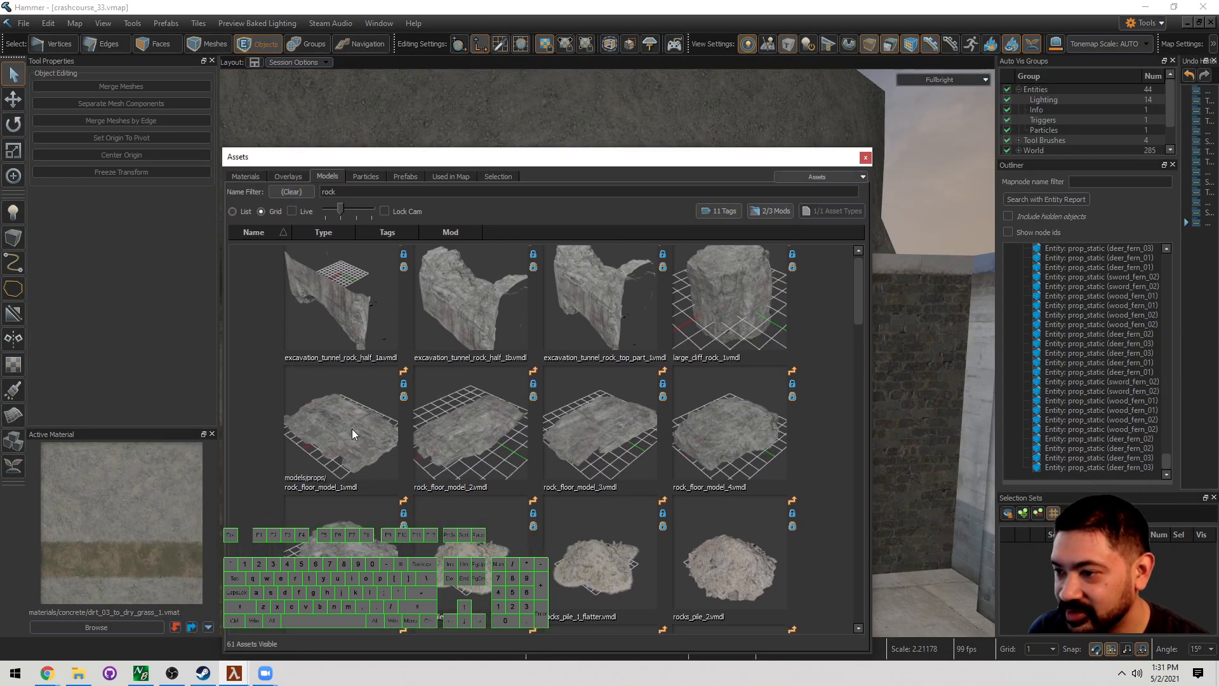
pyautogui.moveTo(465, 162); pyautogui.dragTo(0, 178)
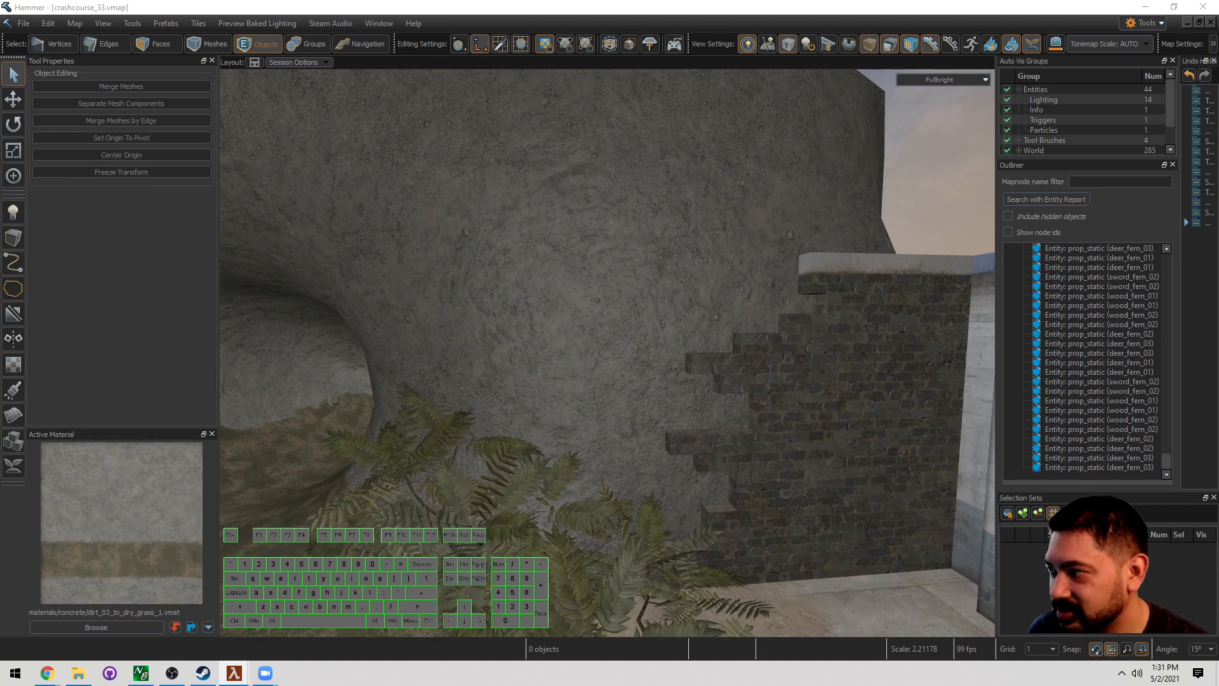
pyautogui.moveTo(2, 337); pyautogui.dragTo(648, 349)
pyautogui.press('e')
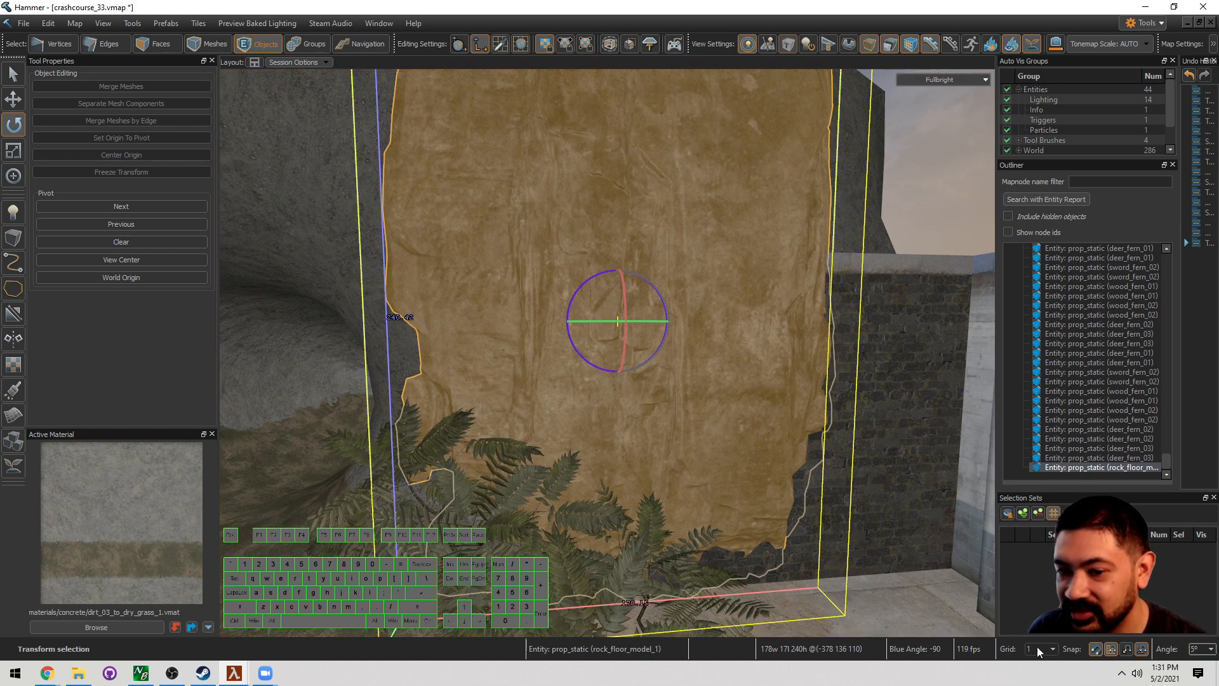
# Step: Resize the rock slab to about 116 wide, 26 deep and 157 high, and set it into the cliff face near the brick wall
pyautogui.moveTo(742, 460); pyautogui.dragTo(708, 434, button='right')
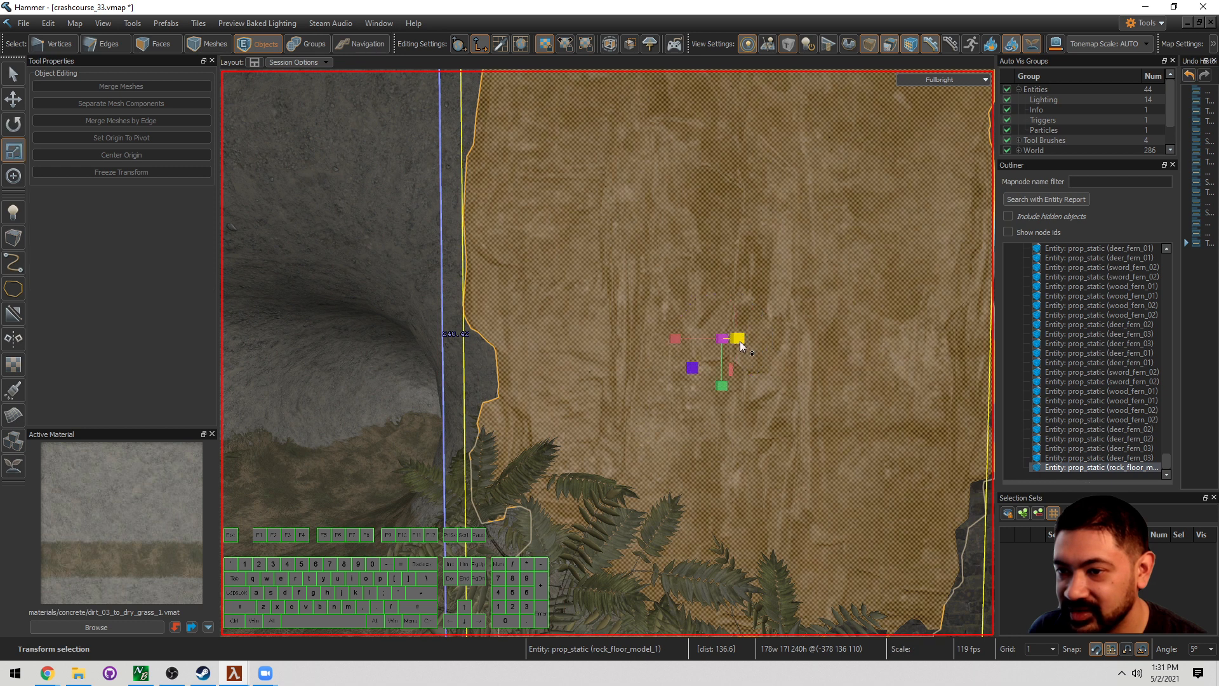
pyautogui.moveTo(722, 339); pyautogui.dragTo(648, 387)
pyautogui.press('w')
pyautogui.press('w')
pyautogui.press('a')
pyautogui.moveTo(648, 387); pyautogui.dragTo(619, 367, button='right')
pyautogui.press('w')
pyautogui.press('a')
pyautogui.press('s')
pyautogui.press('w')
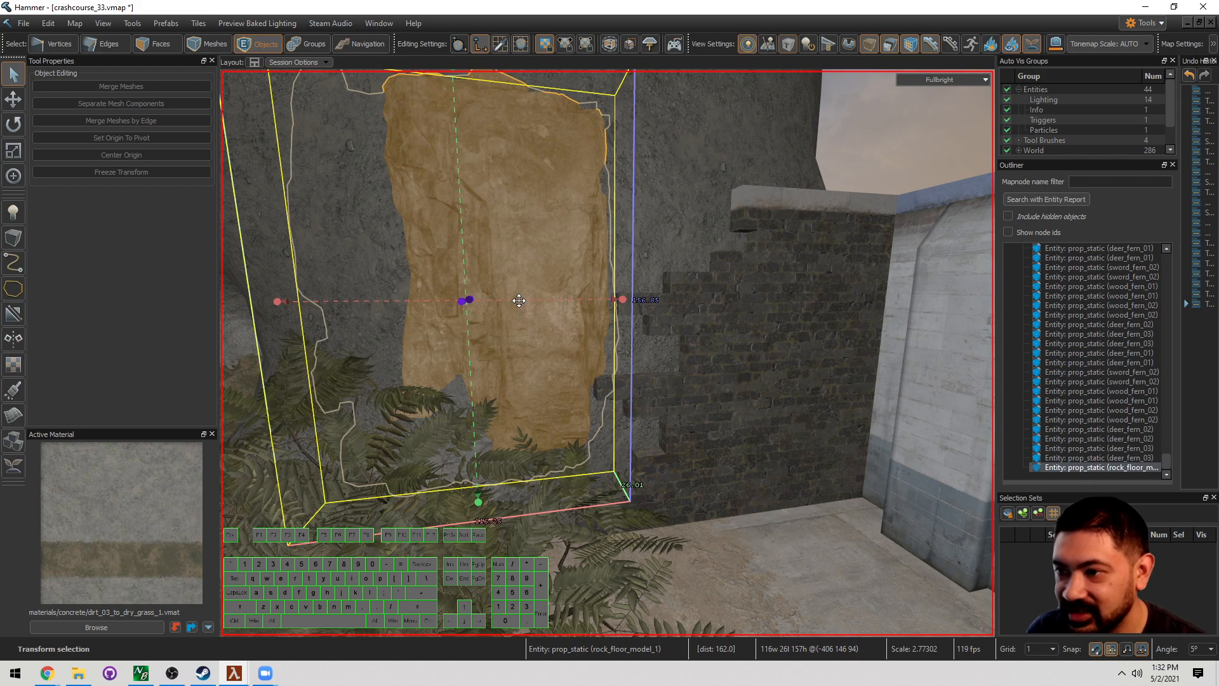
# Step: Examine from near and far how the rock slab blends into the cliff beside the brick wall
pyautogui.press('s')
pyautogui.moveTo(518, 300); pyautogui.dragTo(619, 399, button='right')
pyautogui.press('w')
pyautogui.press('a')
pyautogui.press('d')
pyautogui.press('w')
pyautogui.press('Escape')
pyautogui.press('w')
pyautogui.press('a')
pyautogui.press('s')
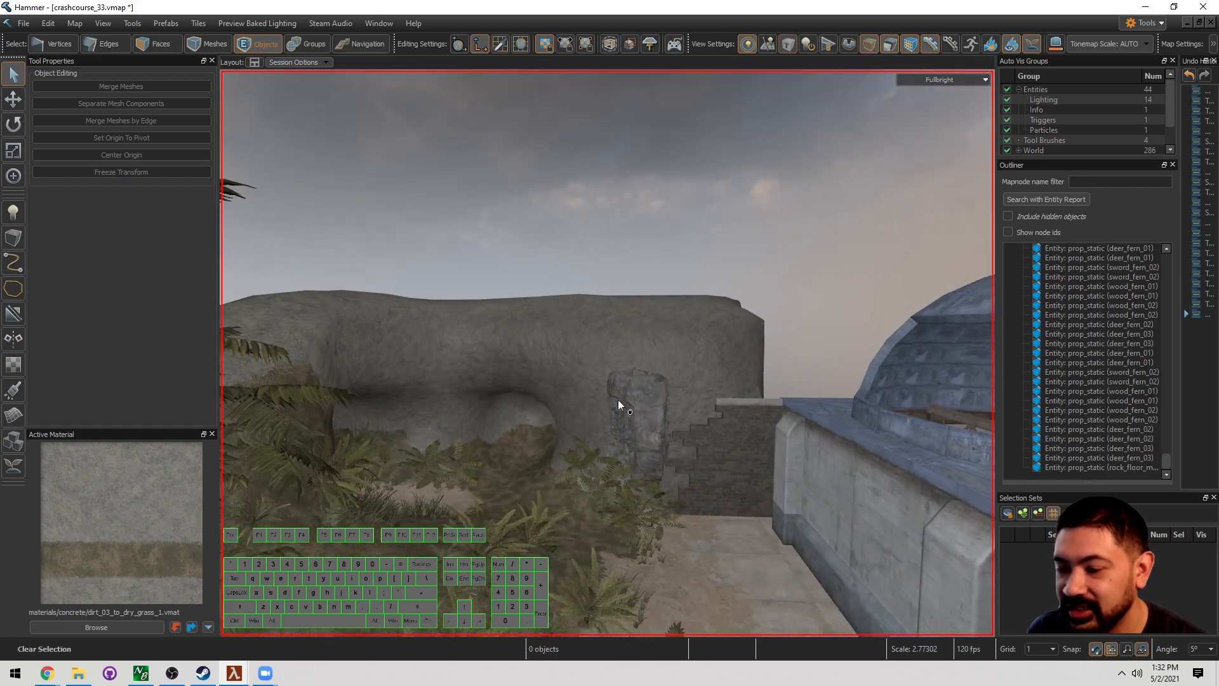
pyautogui.press('w')
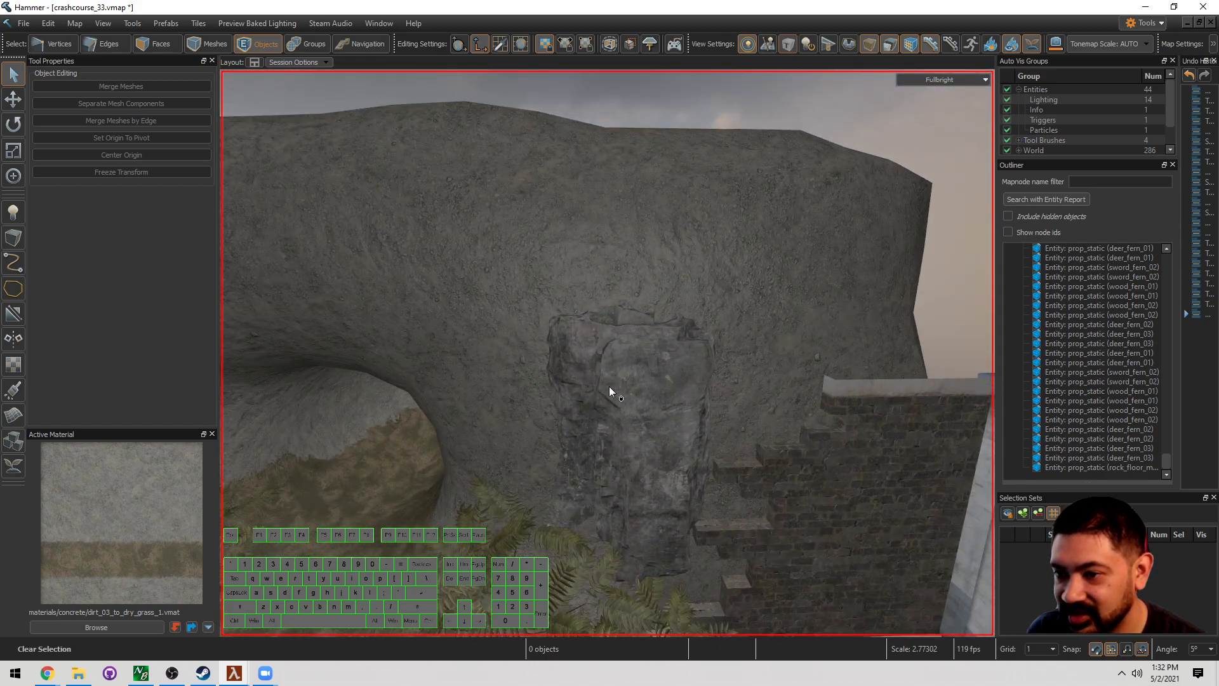
pyautogui.click(572, 327)
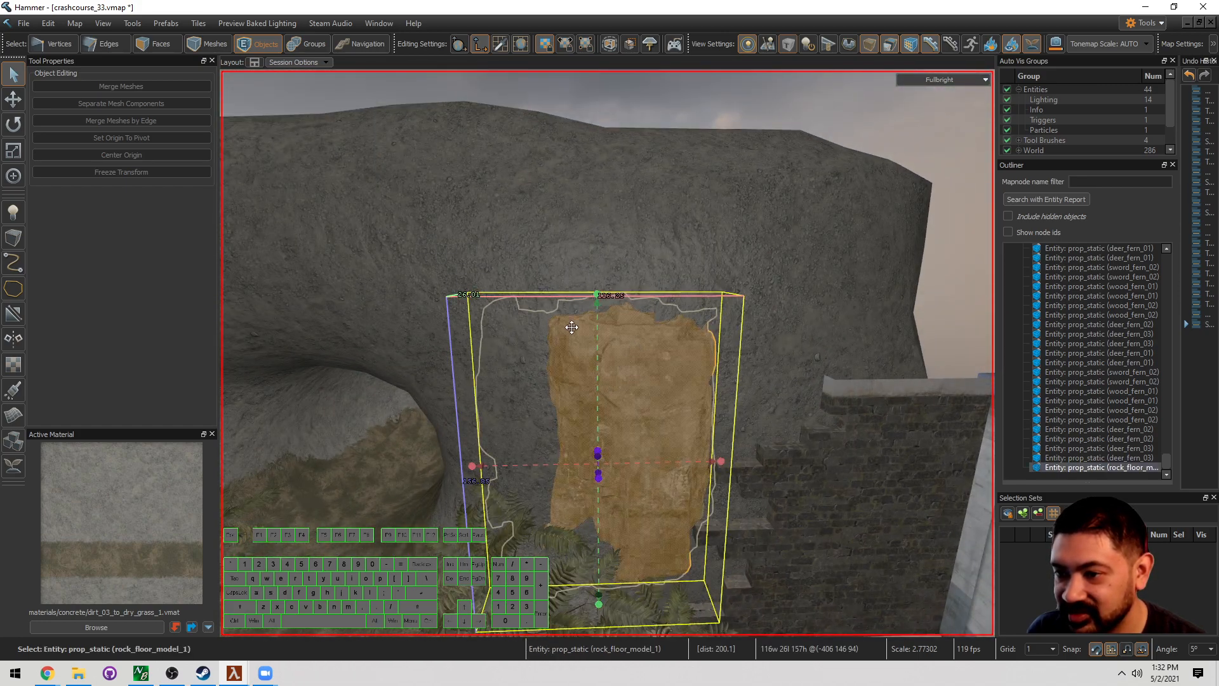
pyautogui.press('w')
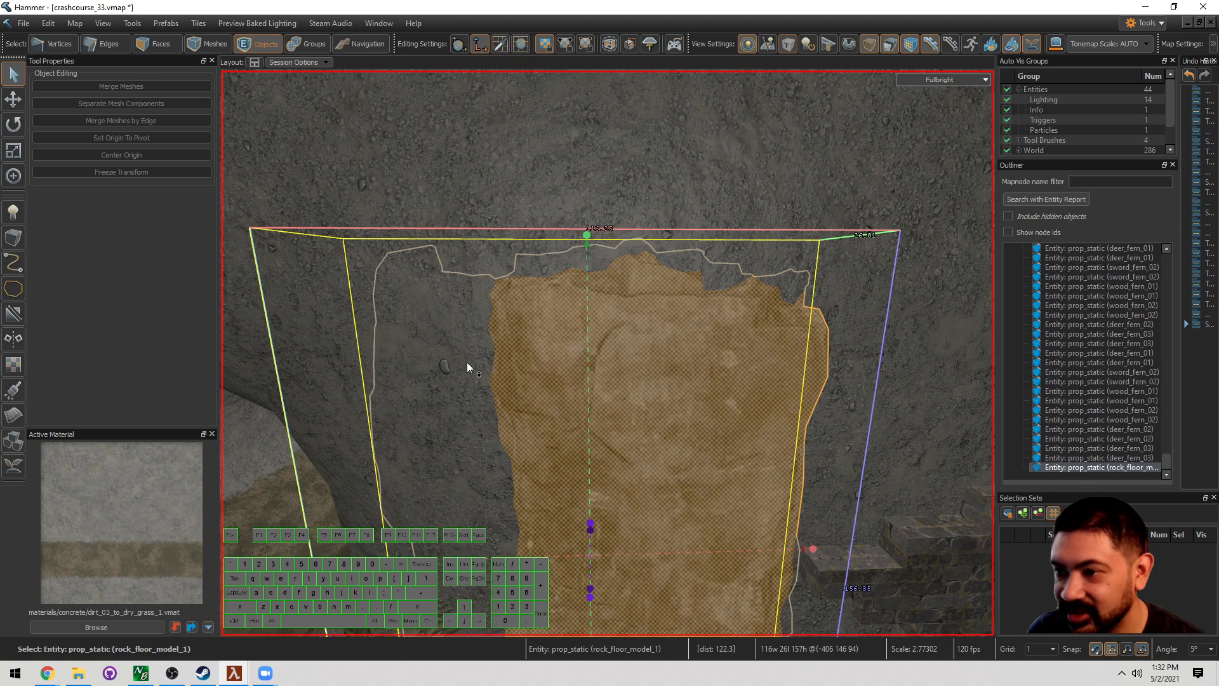
pyautogui.press('Escape')
pyautogui.press('s')
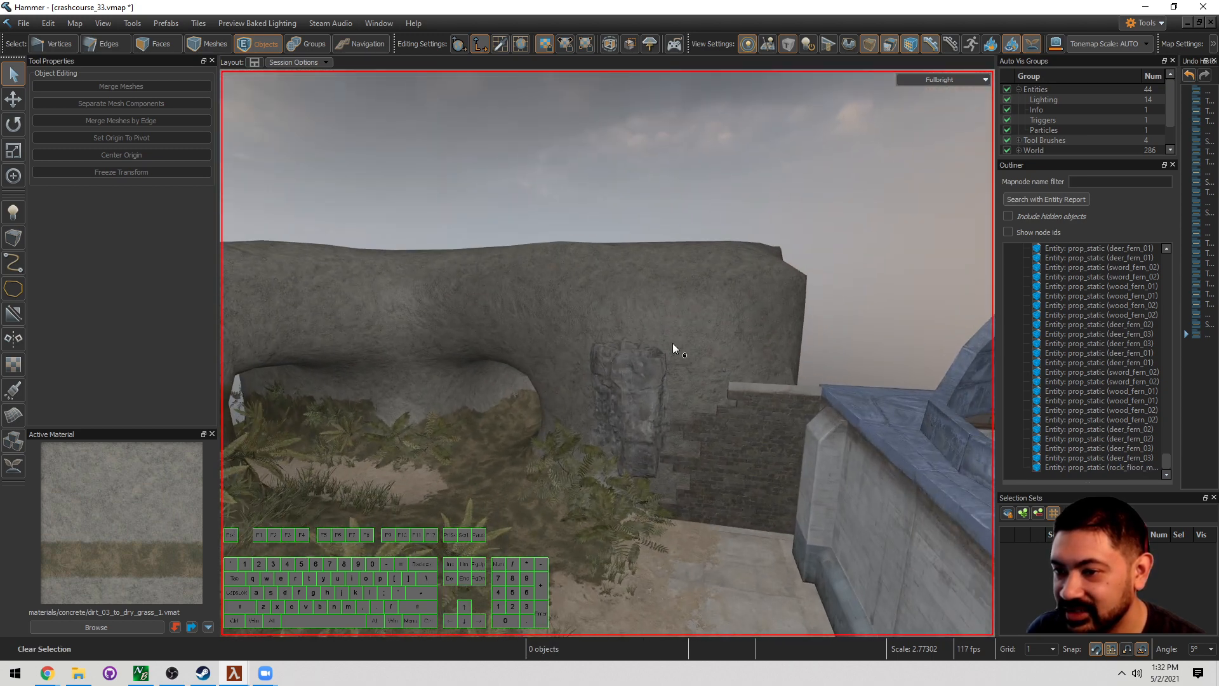
pyautogui.press('w')
pyautogui.click(663, 384)
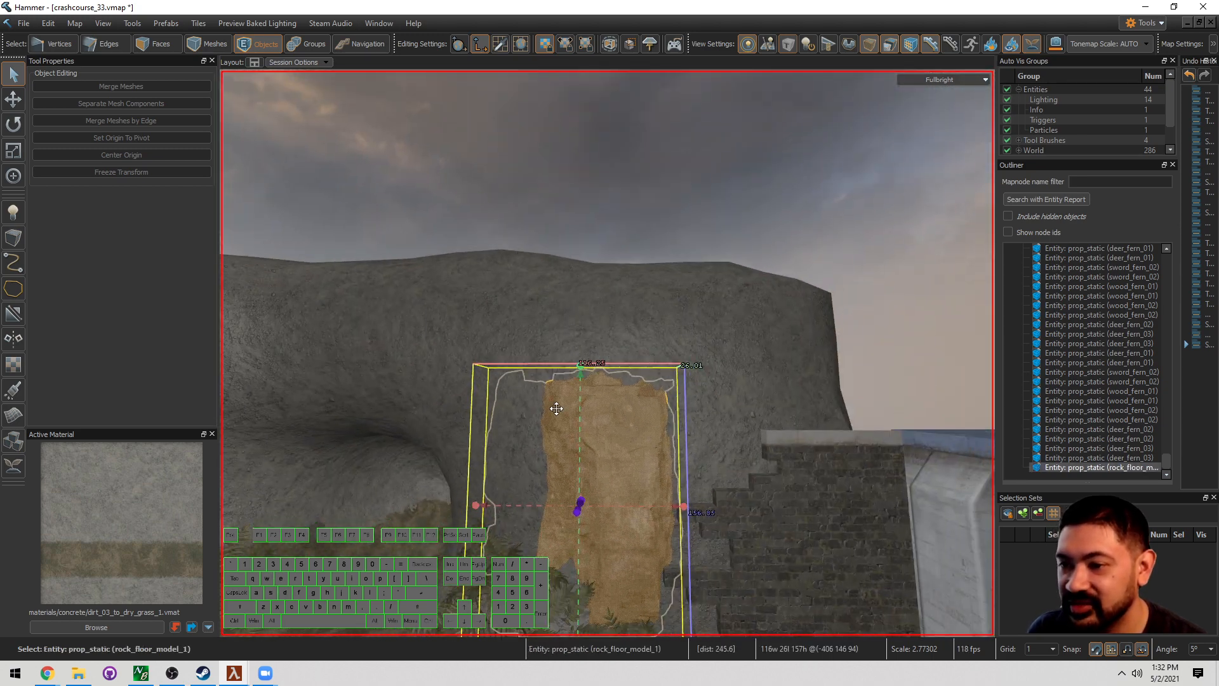
# Step: Place large_cliff_rock_1 under the cliff overhang beside the tunnel and rotate it 80° about the green axis
pyautogui.moveTo(629, 400); pyautogui.dragTo(828, 389, button='right')
pyautogui.press('Escape')
pyautogui.press('s')
pyautogui.press('d')
pyautogui.press('w')
pyautogui.moveTo(621, 410); pyautogui.dragTo(607, 354, button='right')
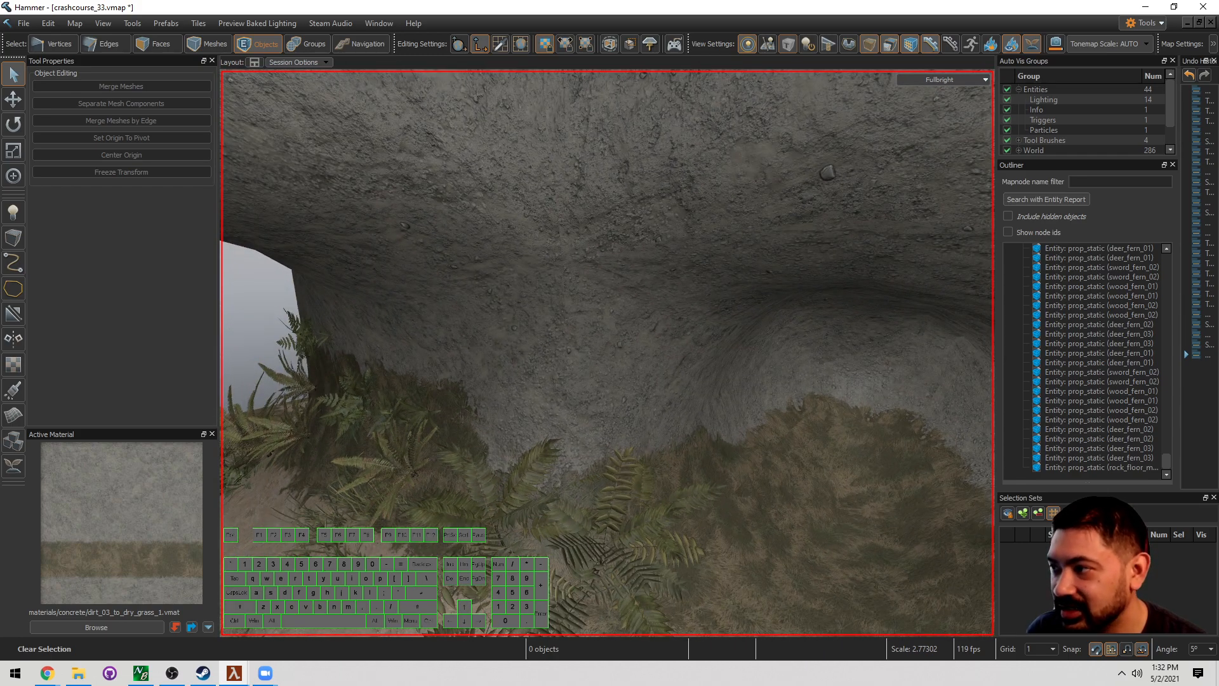
pyautogui.moveTo(0, 207); pyautogui.dragTo(402, 224)
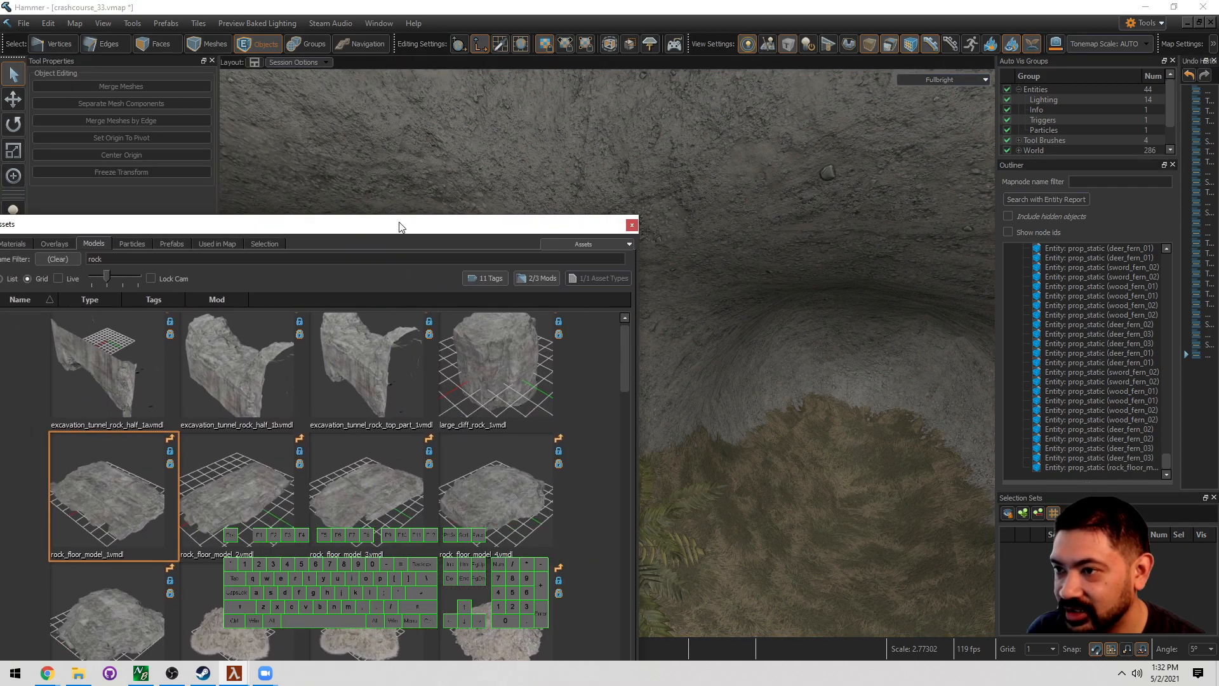
pyautogui.moveTo(495, 368); pyautogui.dragTo(578, 457)
pyautogui.press('e')
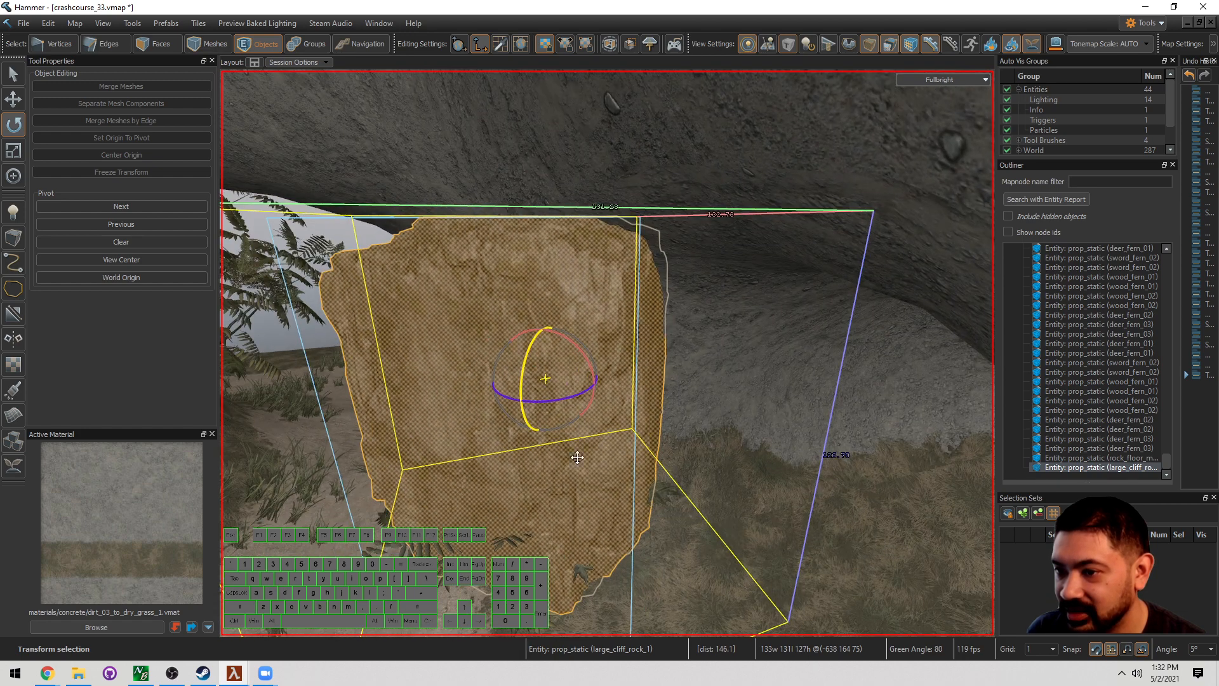
# Step: Shift the cliff rock about 29 units back into the overhang wall and stretch it to a scale of about 1.8
pyautogui.moveTo(589, 371)
pyautogui.mouseDown()
pyautogui.moveTo(668, 325)
pyautogui.moveTo(635, 348)
pyautogui.moveTo(584, 352)
pyautogui.mouseUp()
pyautogui.press('a')
pyautogui.press('w')
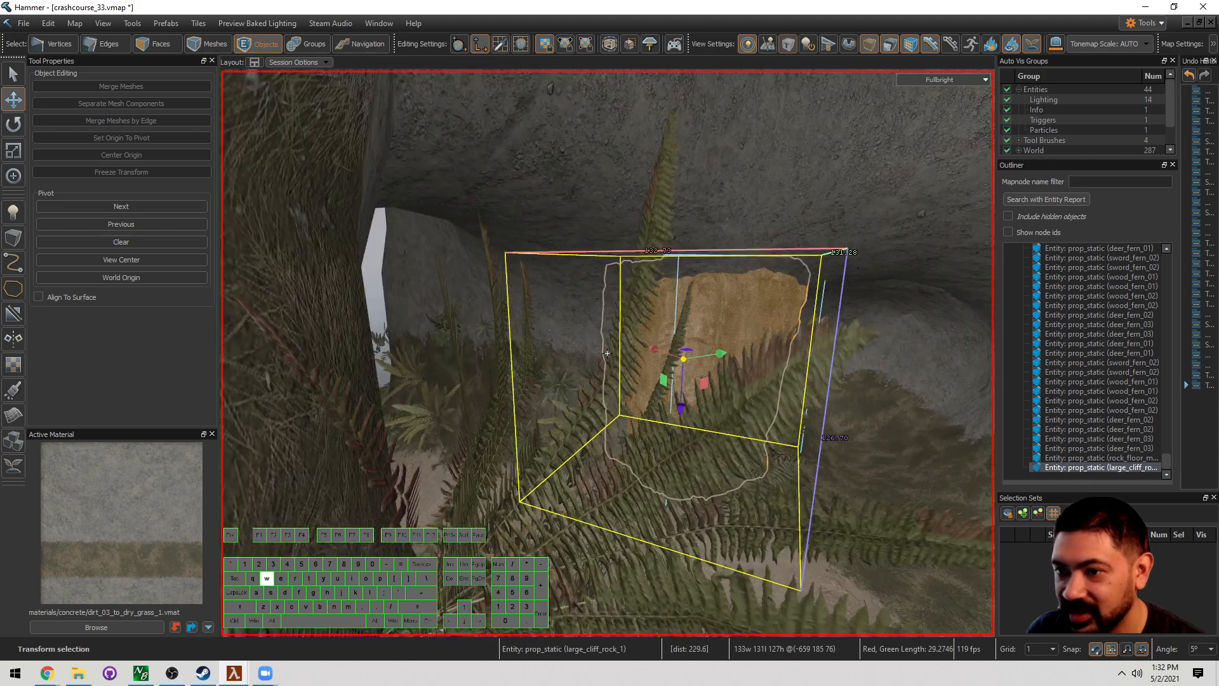
pyautogui.press('q')
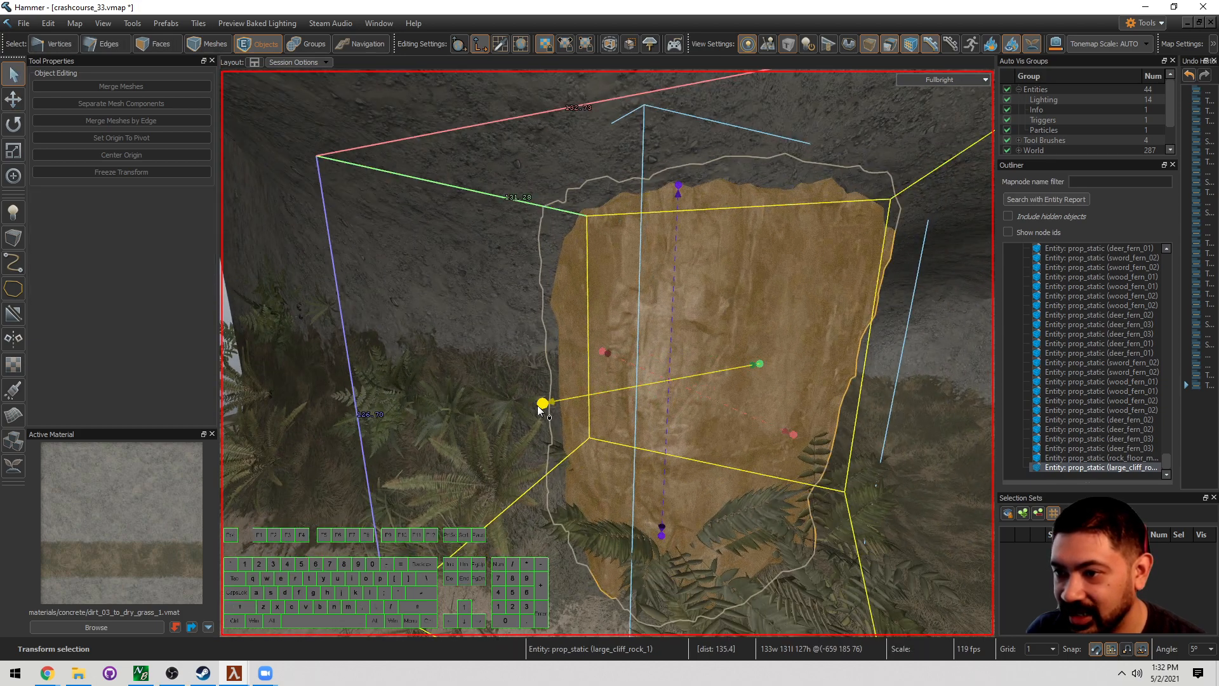
pyautogui.press('Escape')
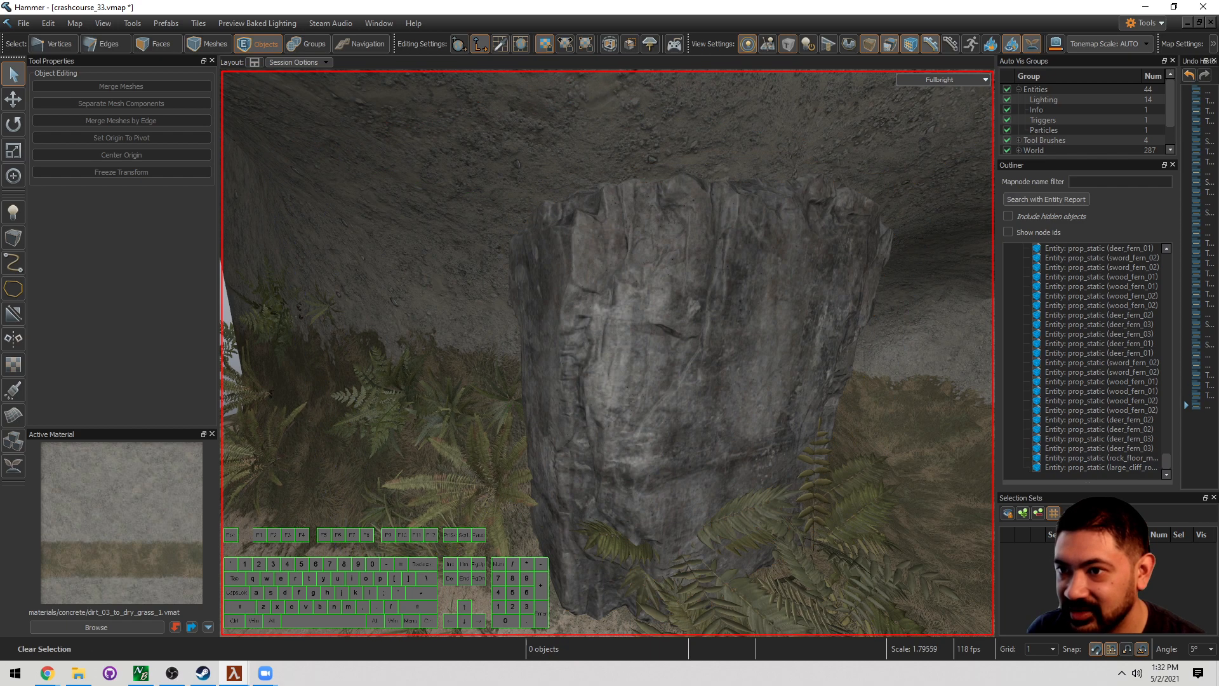
# Step: Place a second large_cliff_rock_1 at the tunnel mouth opposite the first, rotating it -55° about green and 115° about blue
pyautogui.press('s')
pyautogui.press('w')
pyautogui.press('a')
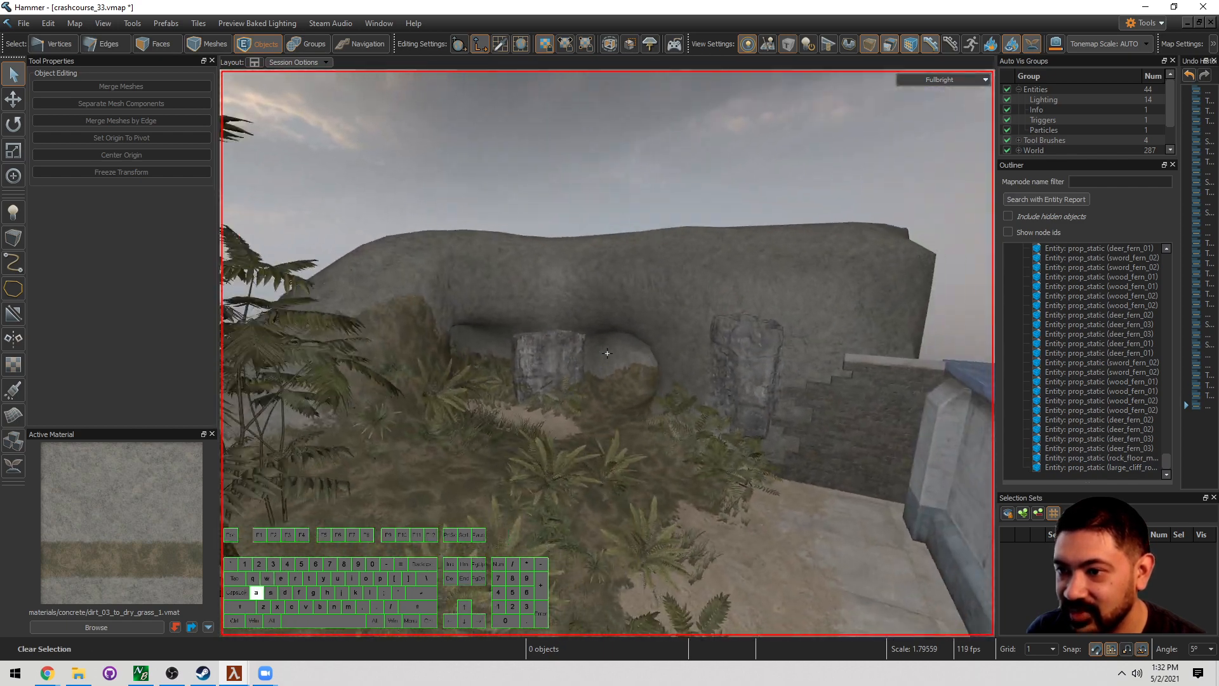
pyautogui.press('w')
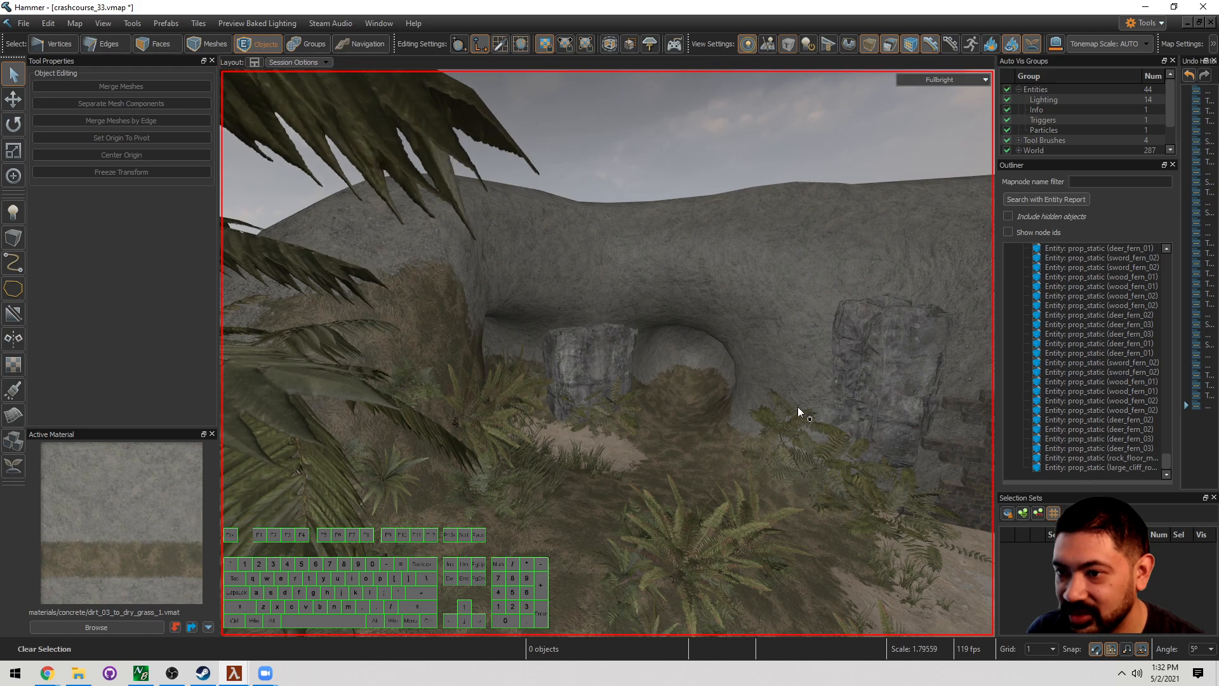
pyautogui.press('w')
pyautogui.press('s')
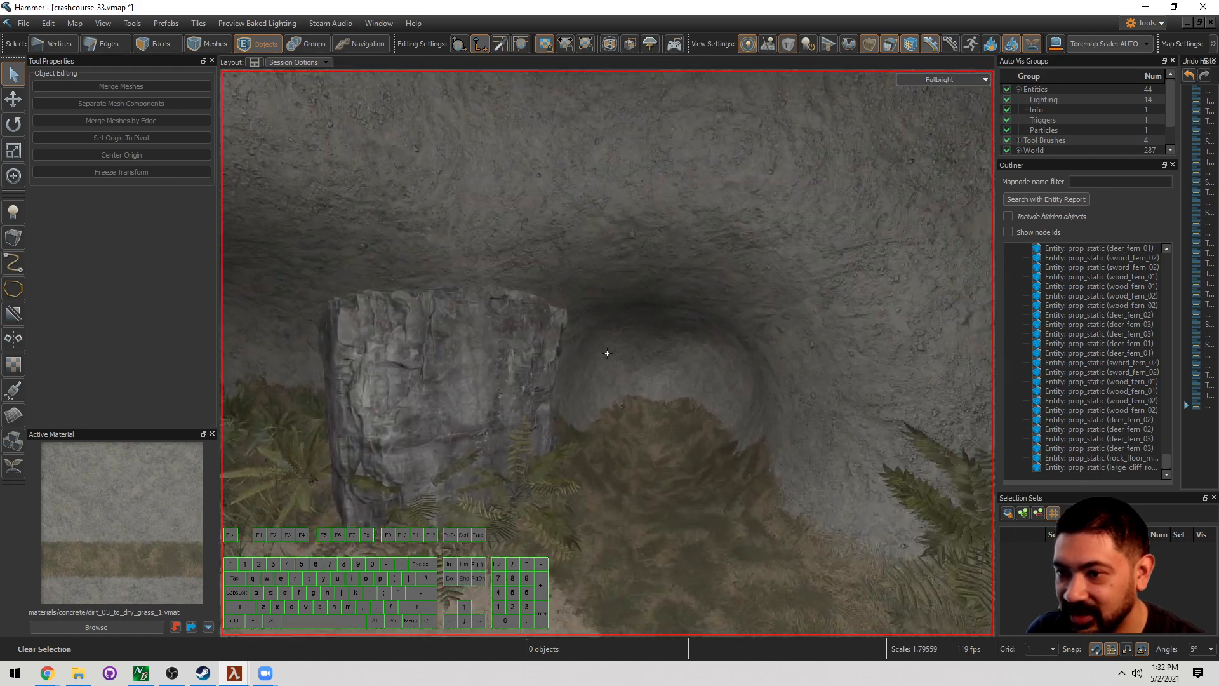
pyautogui.press('w')
pyautogui.press('w')
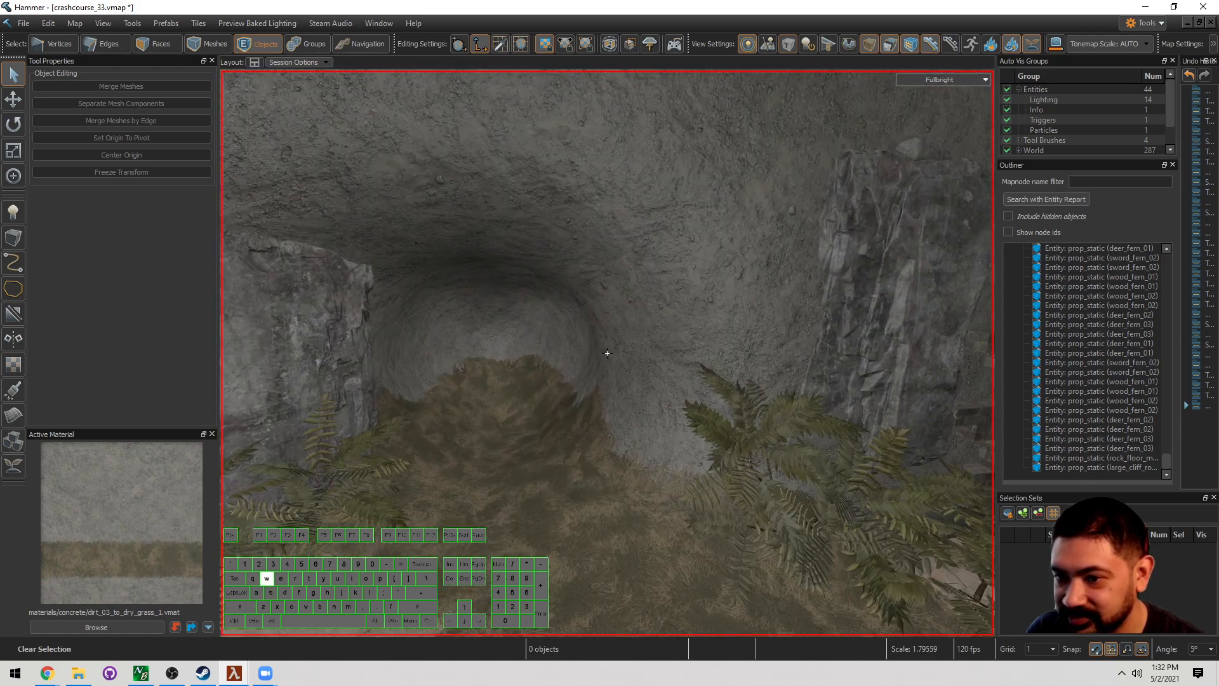
pyautogui.moveTo(0, 381); pyautogui.dragTo(633, 350)
pyautogui.press('r')
pyautogui.press('w')
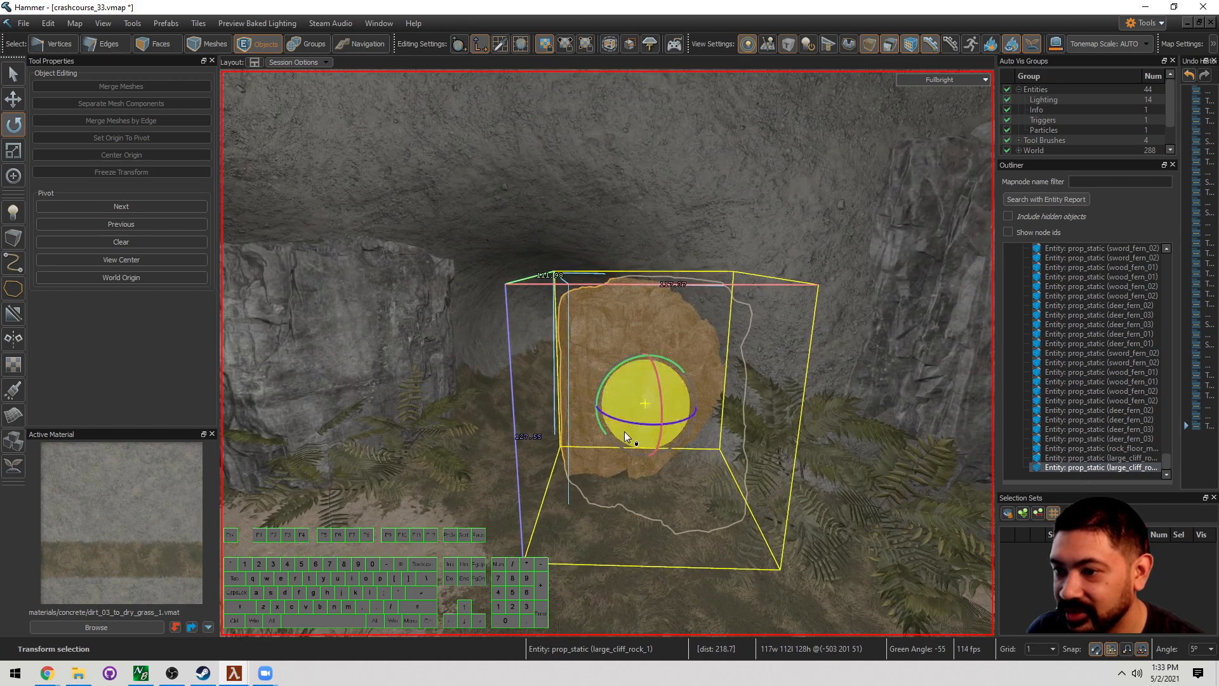
pyautogui.moveTo(625, 424); pyautogui.dragTo(696, 403)
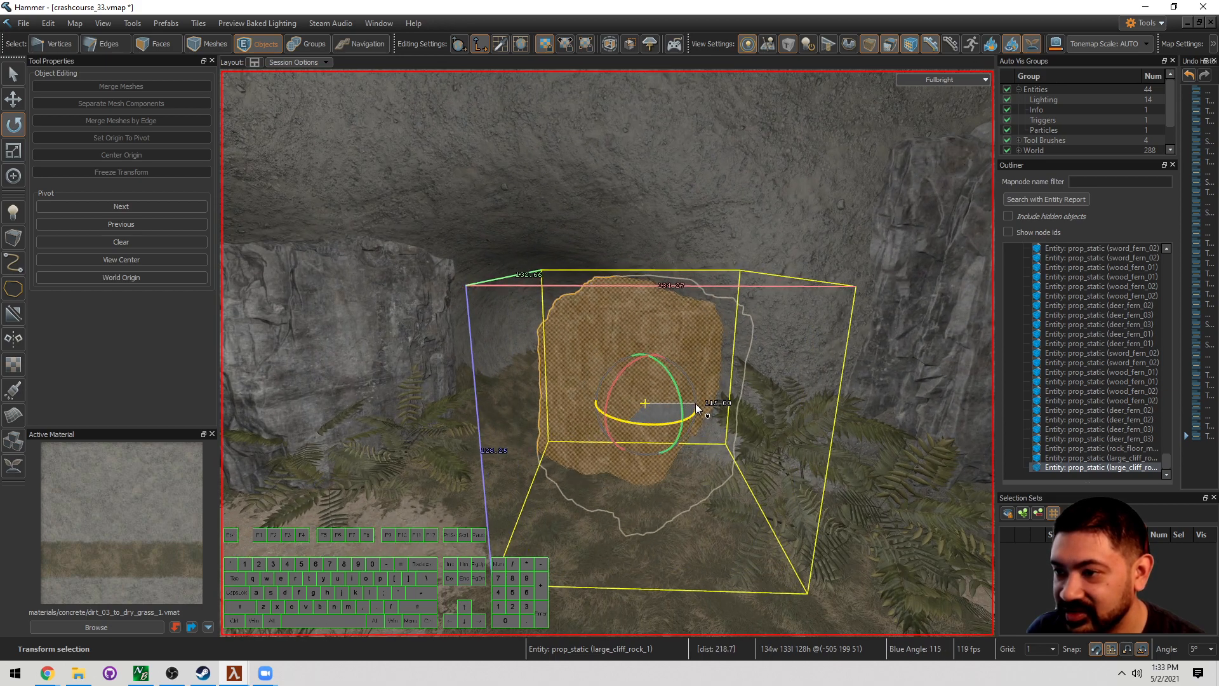
# Step: Move the second cliff rock about 37 units against the tunnel's side wall and turn it -15° about the blue axis
pyautogui.click(410, 355)
pyautogui.press('a')
pyautogui.click(714, 375)
pyautogui.press('d')
pyautogui.press('w')
pyautogui.press('t')
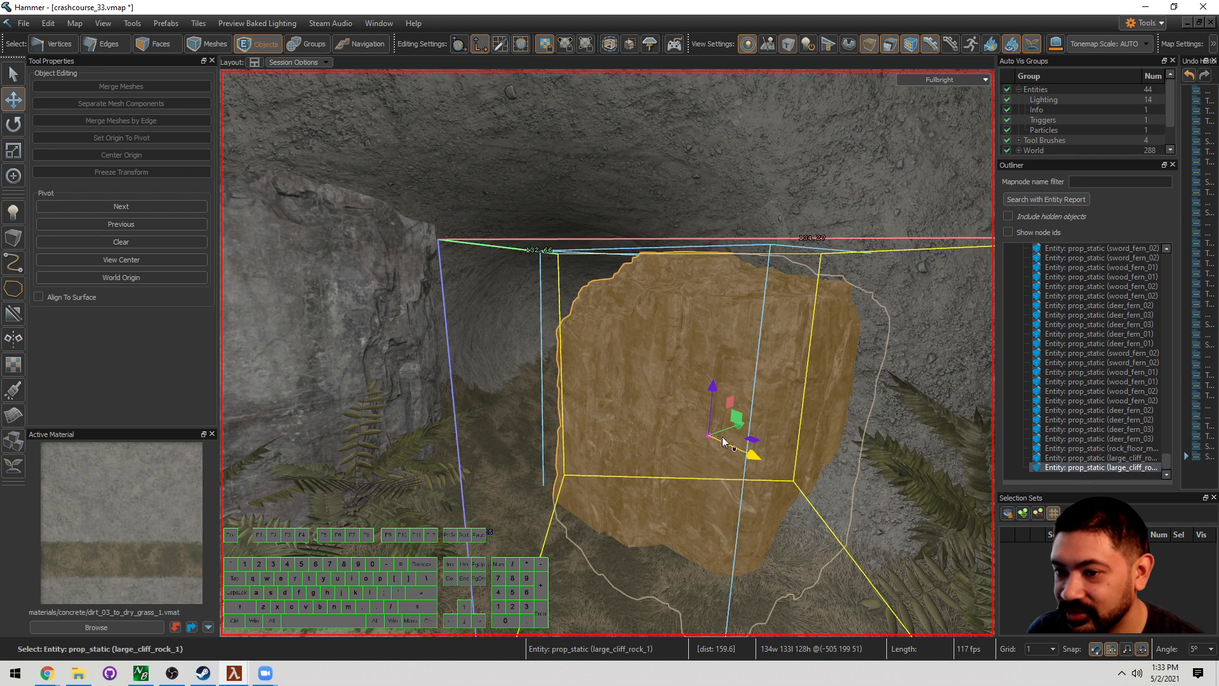
pyautogui.press('a')
pyautogui.press('w')
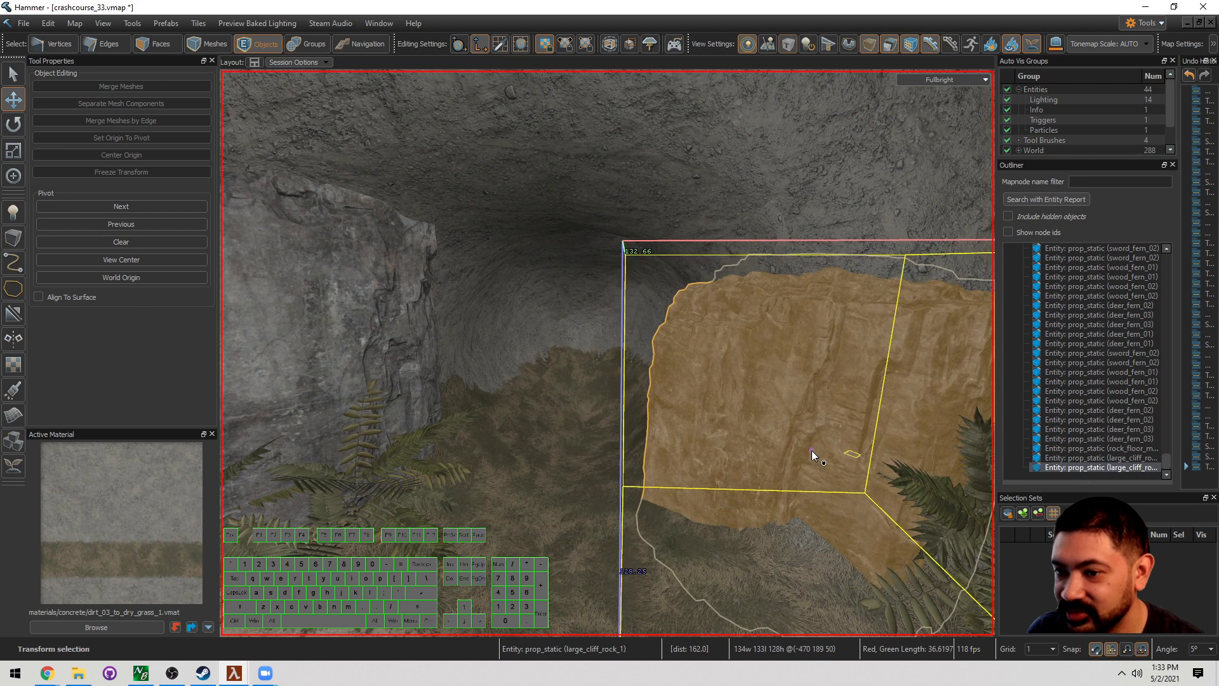
pyautogui.press('e')
pyautogui.moveTo(812, 466); pyautogui.dragTo(795, 470)
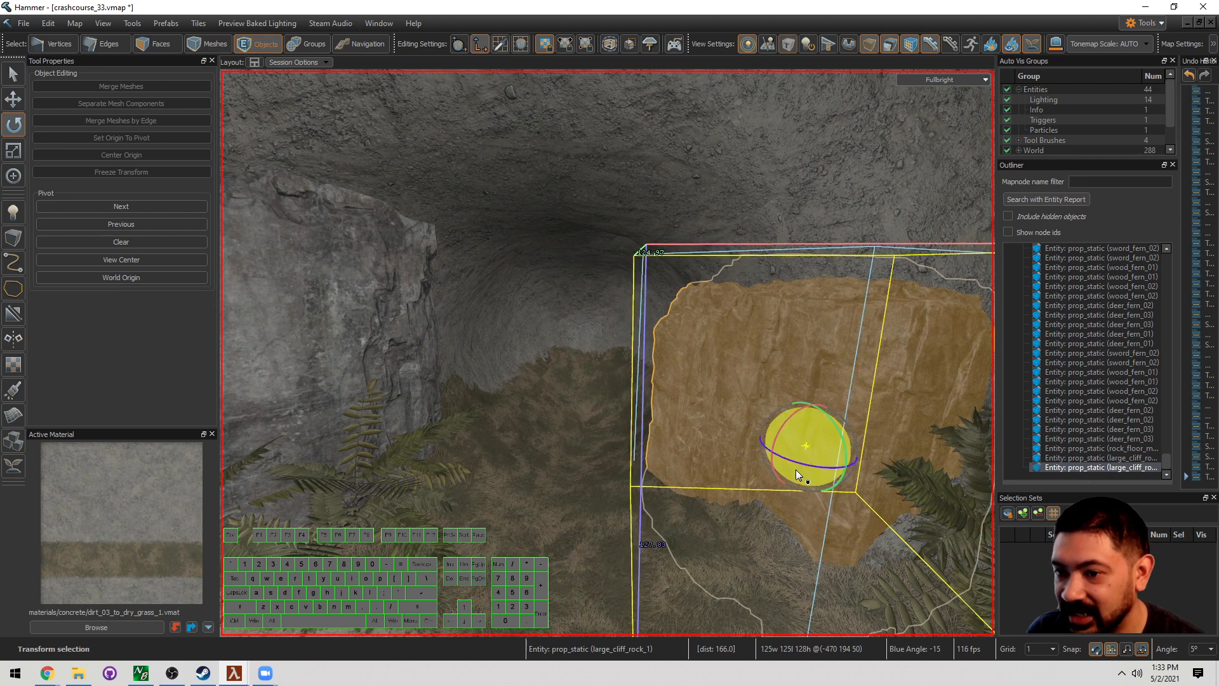
# Step: Stretch the second cliff rock sideways and vertically so it fits the wall between the tunnel and the rock slab
pyautogui.press('s')
pyautogui.press('w')
pyautogui.press('d')
pyautogui.hotkey('shift', 's')
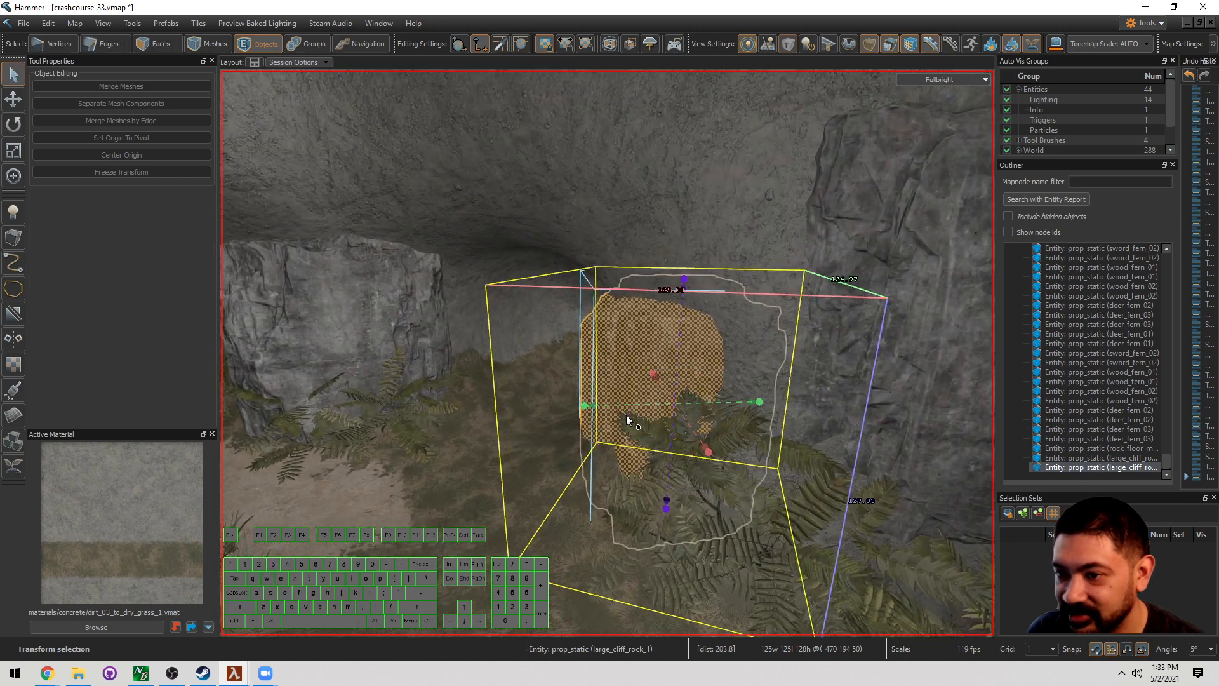
pyautogui.moveTo(582, 406); pyautogui.dragTo(573, 406)
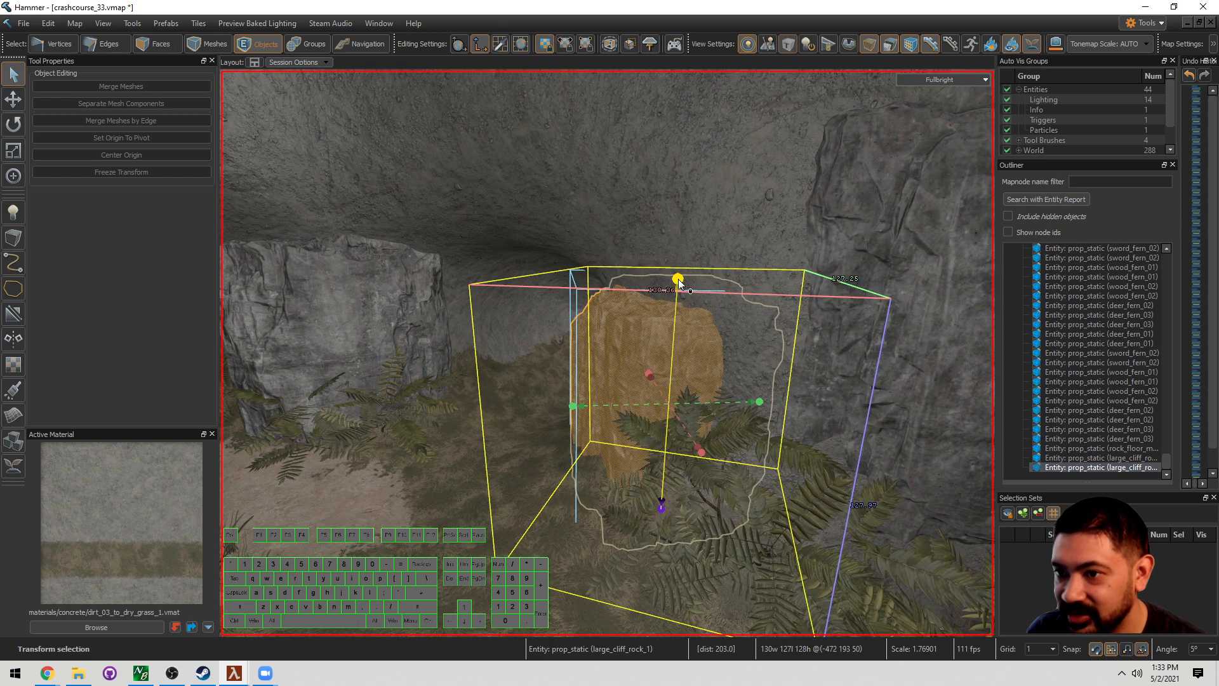
pyautogui.moveTo(678, 278); pyautogui.dragTo(679, 185)
pyautogui.moveTo(708, 404); pyautogui.dragTo(714, 407)
pyautogui.press('Escape')
# Step: Examine the placed rocks around the tunnel entrance and under the cliff overhang from several viewpoints
pyautogui.press('s')
pyautogui.moveTo(714, 408); pyautogui.dragTo(673, 408, button='right')
pyautogui.press('w')
pyautogui.moveTo(607, 353); pyautogui.dragTo(760, 346, button='right')
pyautogui.press('s')
pyautogui.press('a')
pyautogui.press('w')
pyautogui.press('a')
pyautogui.press('w')
pyautogui.press('d')
pyautogui.moveTo(628, 321); pyautogui.dragTo(607, 353, button='right')
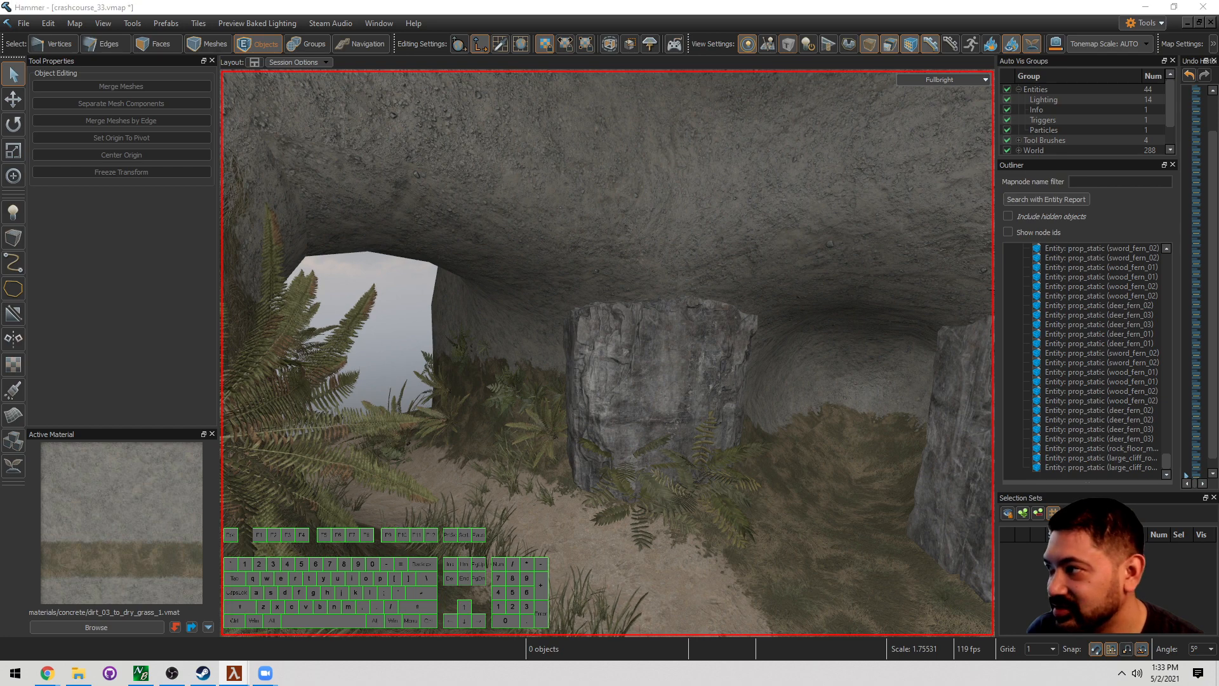
# Step: Search the model library for bush and place a viburnumb_bush_02 beside the tunnel opening, near the rock slab
pyautogui.hotkey('ctrl', 'shift', 'a')
pyautogui.moveTo(565, 113); pyautogui.dragTo(553, 127)
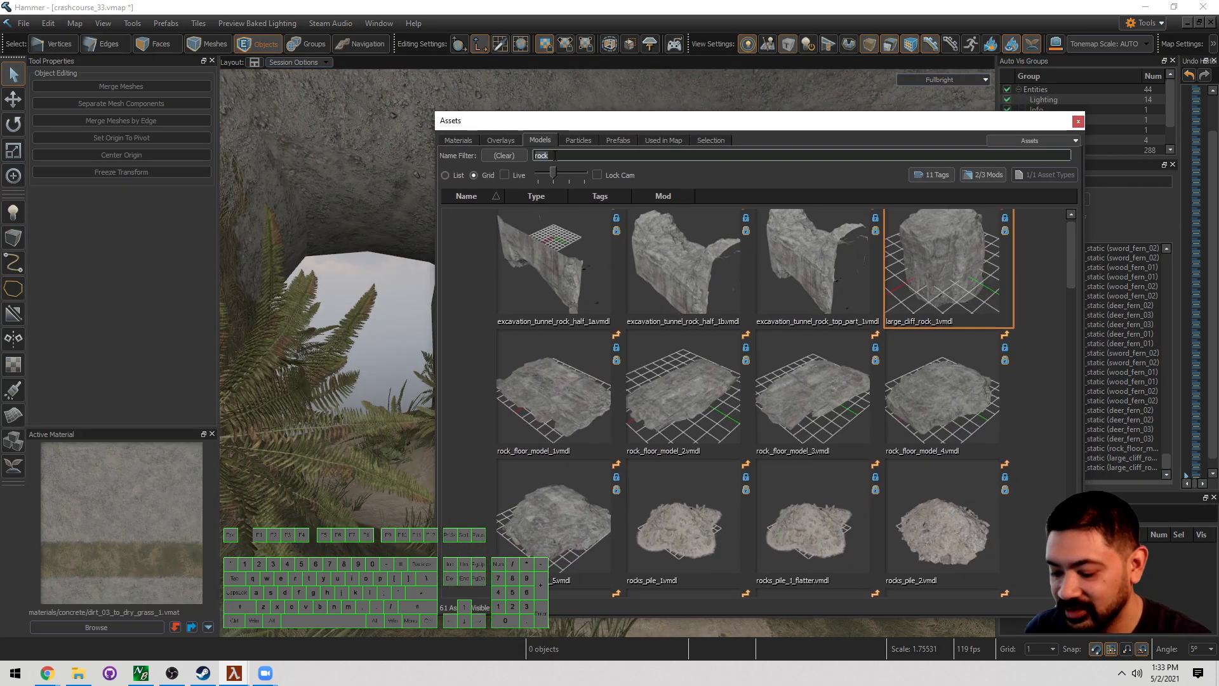
pyautogui.write('bush')
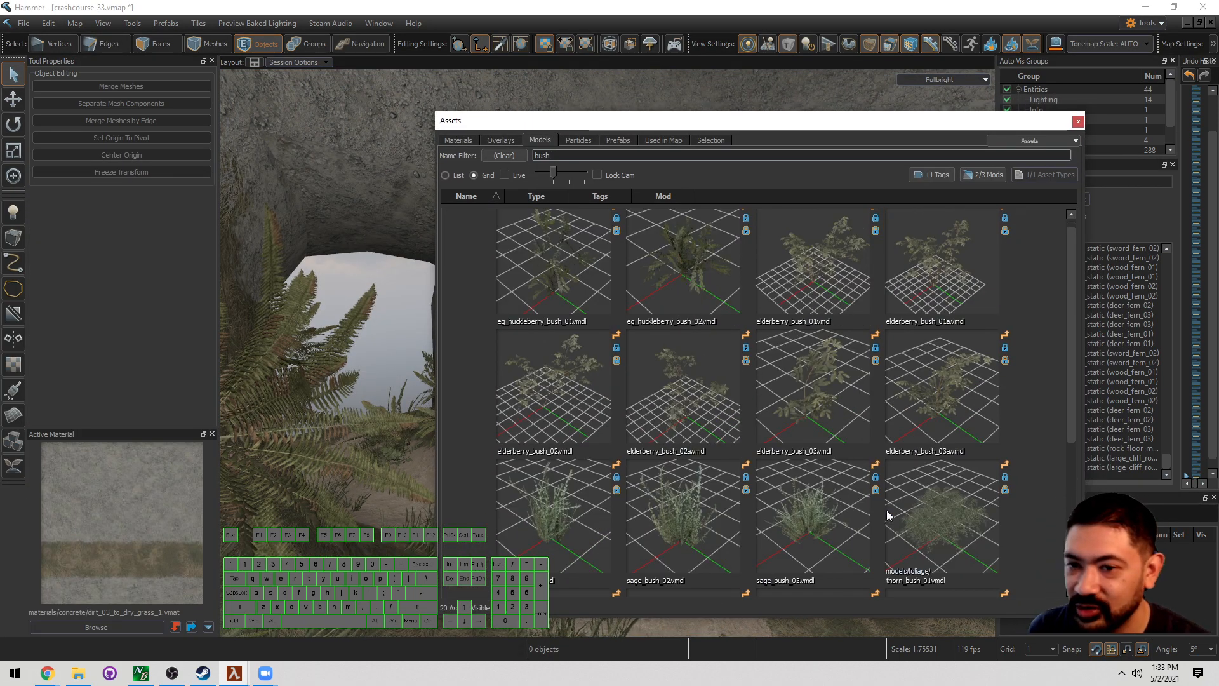
pyautogui.scroll(-3, 888, 514)
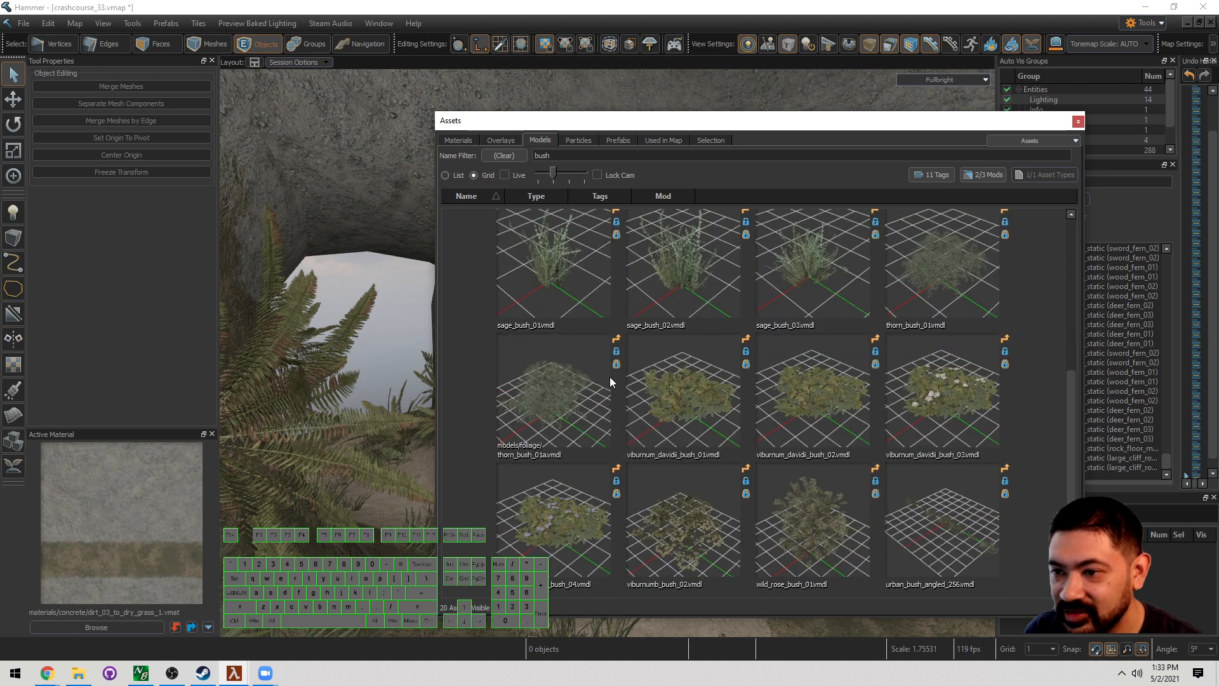
pyautogui.scroll(3, 610, 381)
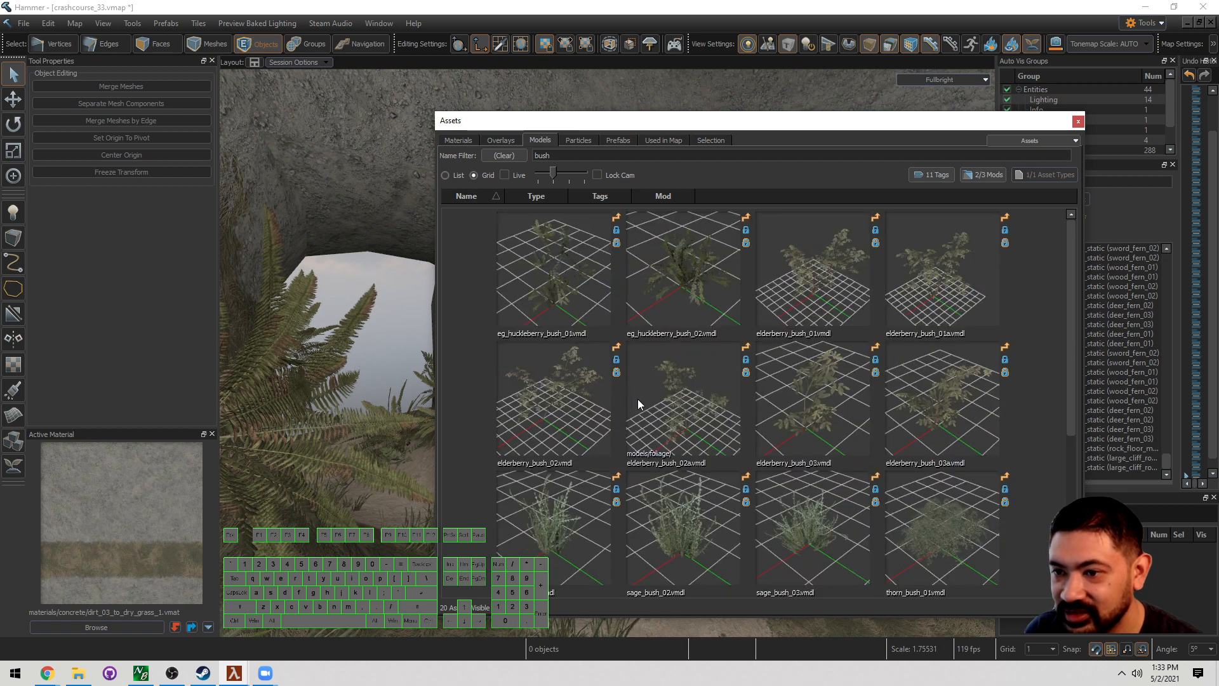
pyautogui.scroll(-3, 699, 413)
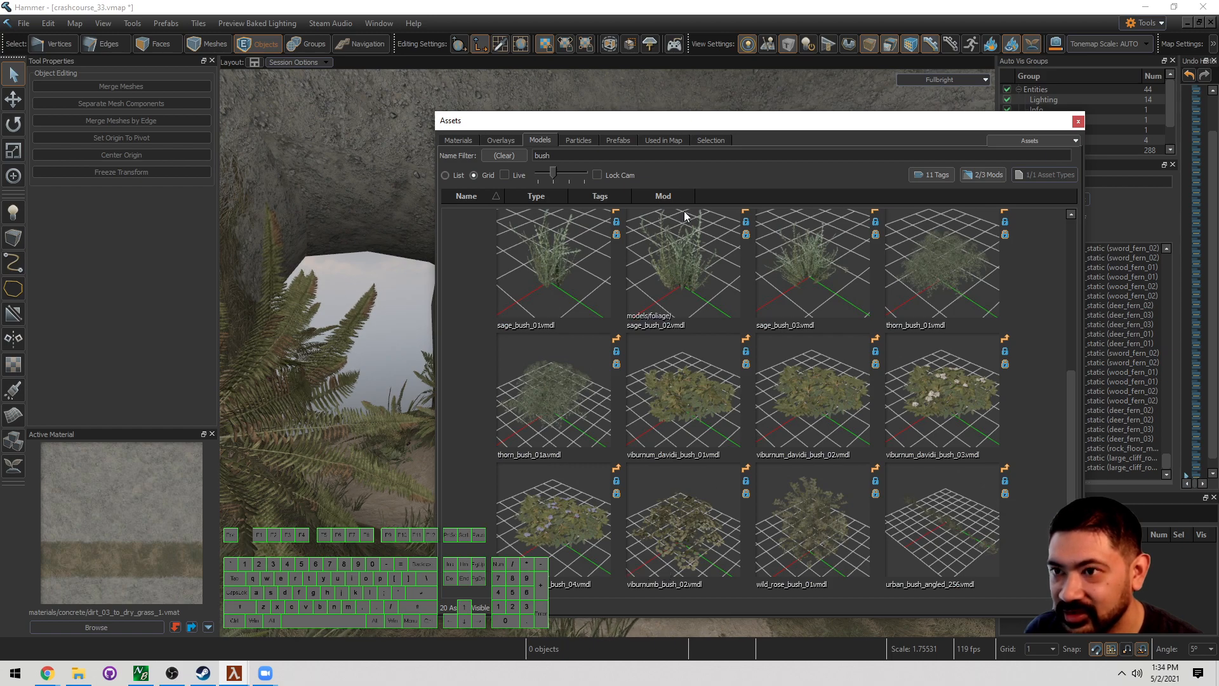
pyautogui.press('Escape')
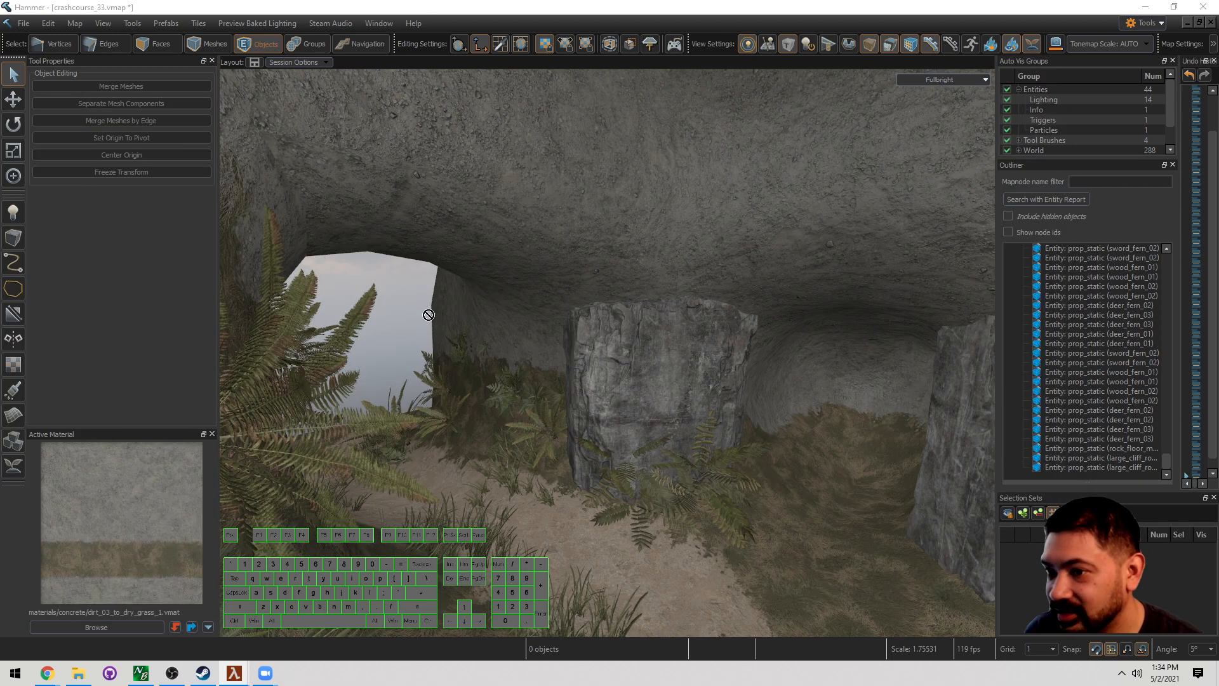
pyautogui.moveTo(429, 315); pyautogui.dragTo(534, 301)
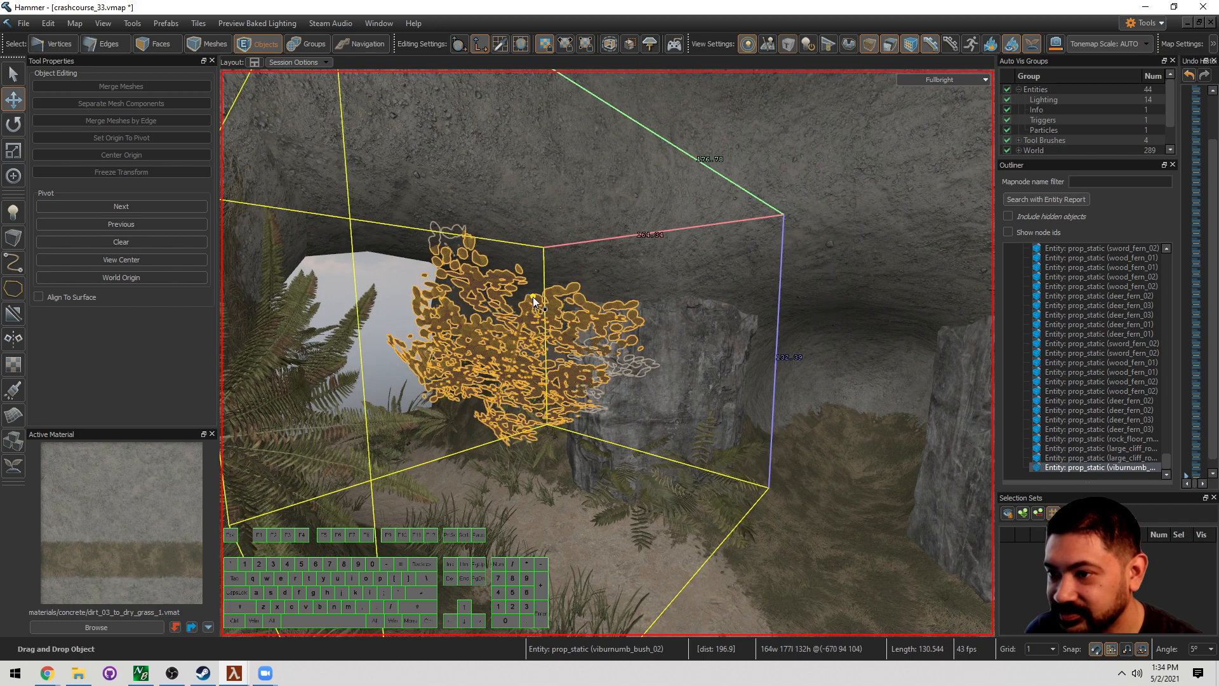
# Step: Move the viburnum bush 20 units along the blue axis so it hangs beside the tunnel opening
pyautogui.moveTo(533, 298); pyautogui.dragTo(532, 296, button='right')
pyautogui.moveTo(657, 220); pyautogui.dragTo(672, 174)
pyautogui.press('Escape')
pyautogui.press('s')
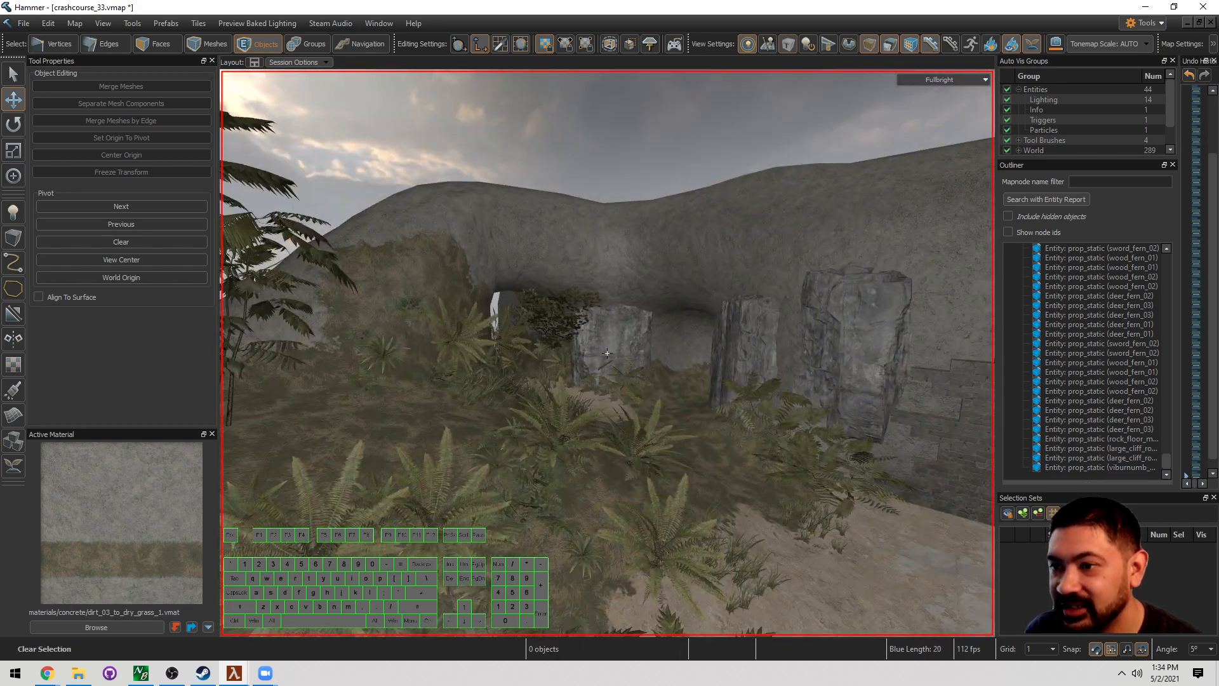
# Step: Place a second viburnum bush on the other side of the tunnel opening, above the ferns, shifting it 22 units along the blue axis
pyautogui.press('w')
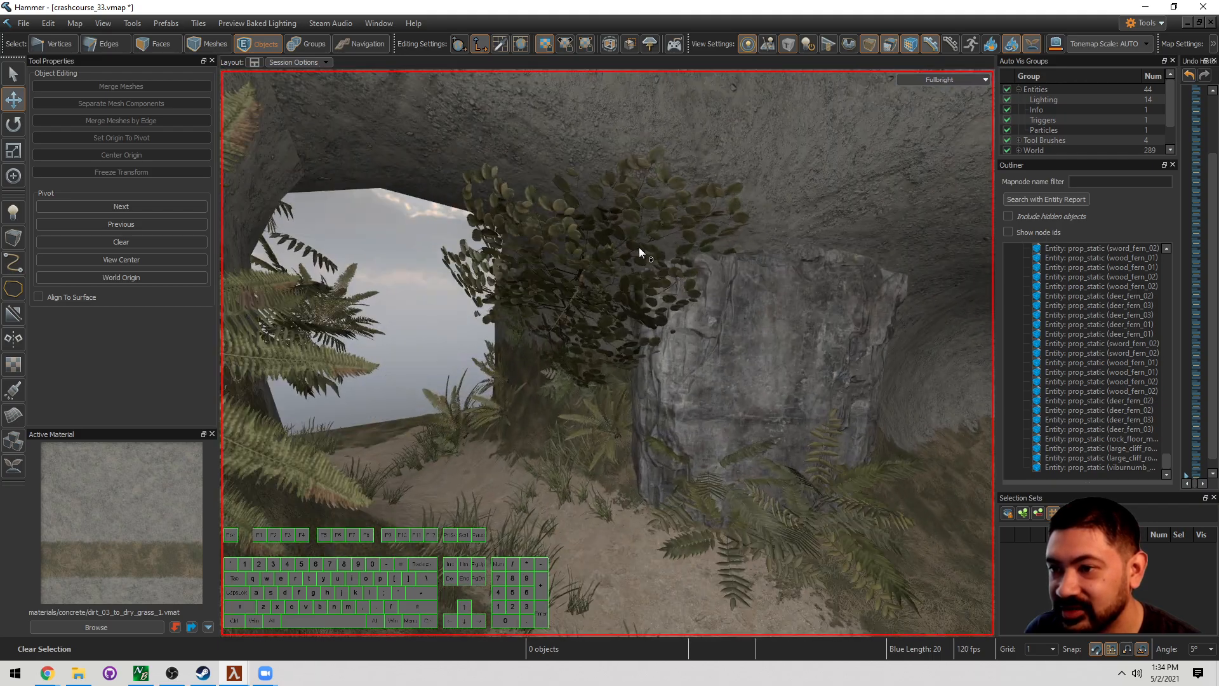
pyautogui.press('s')
pyautogui.press('w')
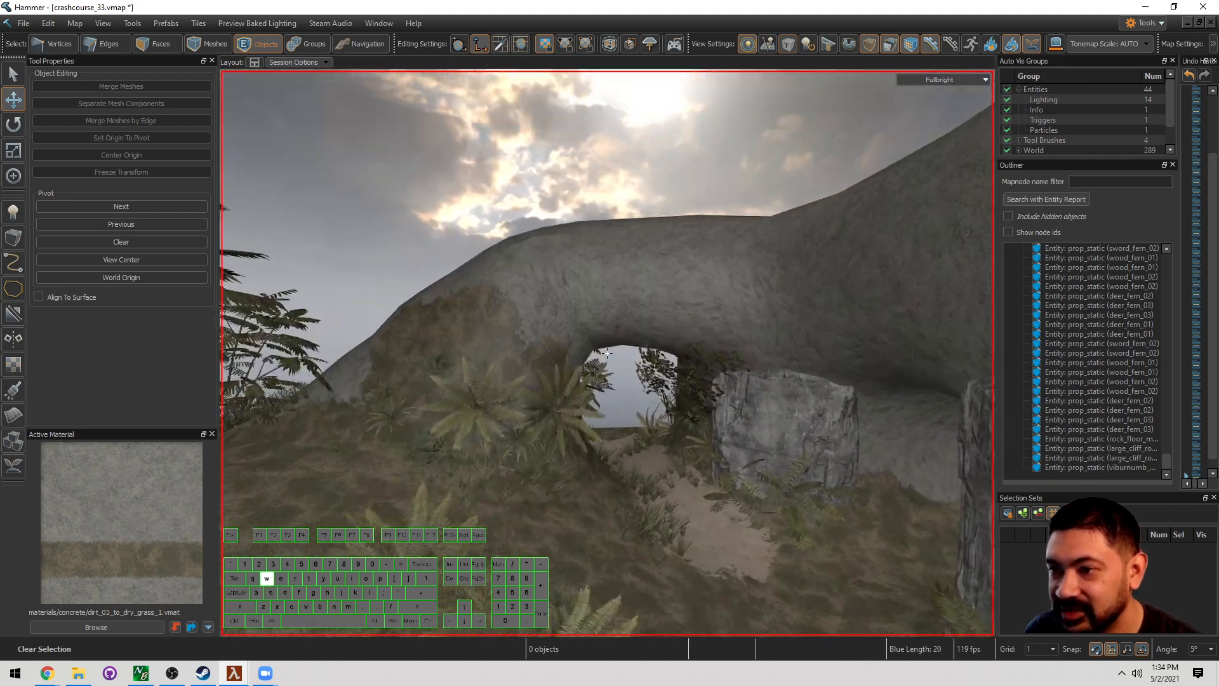
pyautogui.press('s')
pyautogui.press('w')
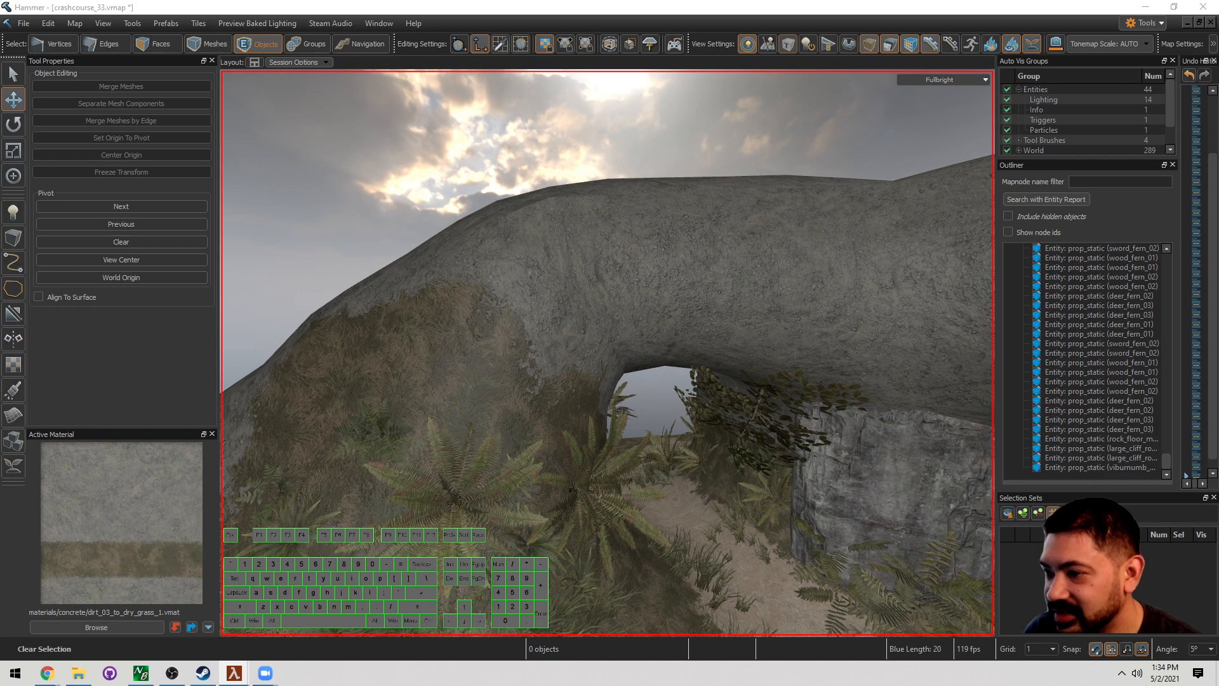
pyautogui.moveTo(0, 326); pyautogui.dragTo(577, 328)
pyautogui.press('Escape')
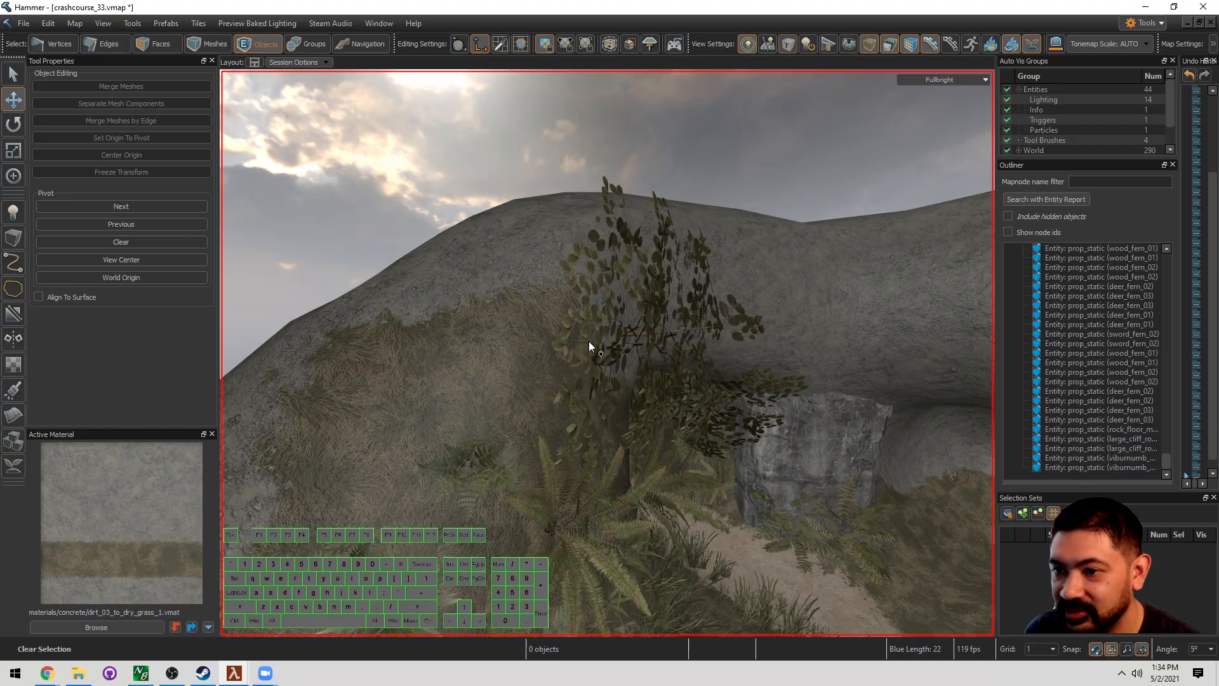
# Step: Examine the two viburnum bushes and the surrounding rocks at the tunnel opening from several viewpoints
pyautogui.press('d')
pyautogui.moveTo(589, 341); pyautogui.dragTo(607, 353, button='right')
pyautogui.press('d')
pyautogui.press('w')
pyautogui.press('w')
pyautogui.press('s')
pyautogui.press('s')
pyautogui.press('a')
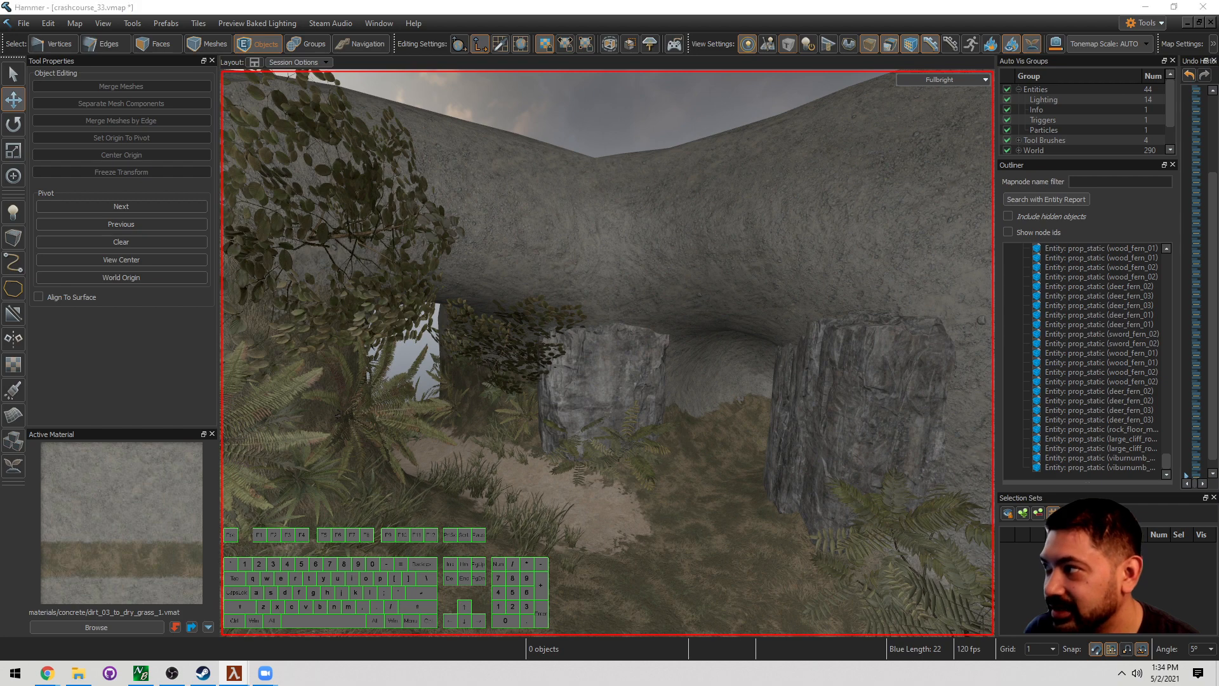
# Step: Search the model library for vine and place a blackberry_vine_04_low under the overhang between the two cliff rocks
pyautogui.moveTo(0, 115); pyautogui.dragTo(558, 115)
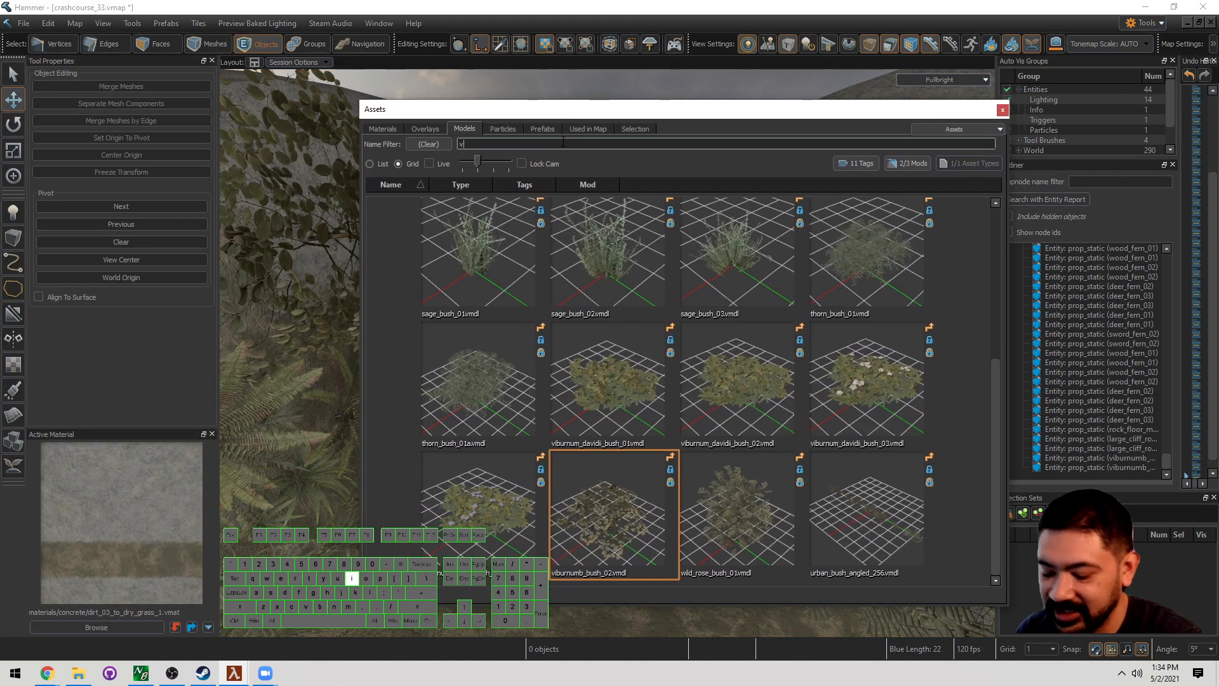
pyautogui.write('ines')
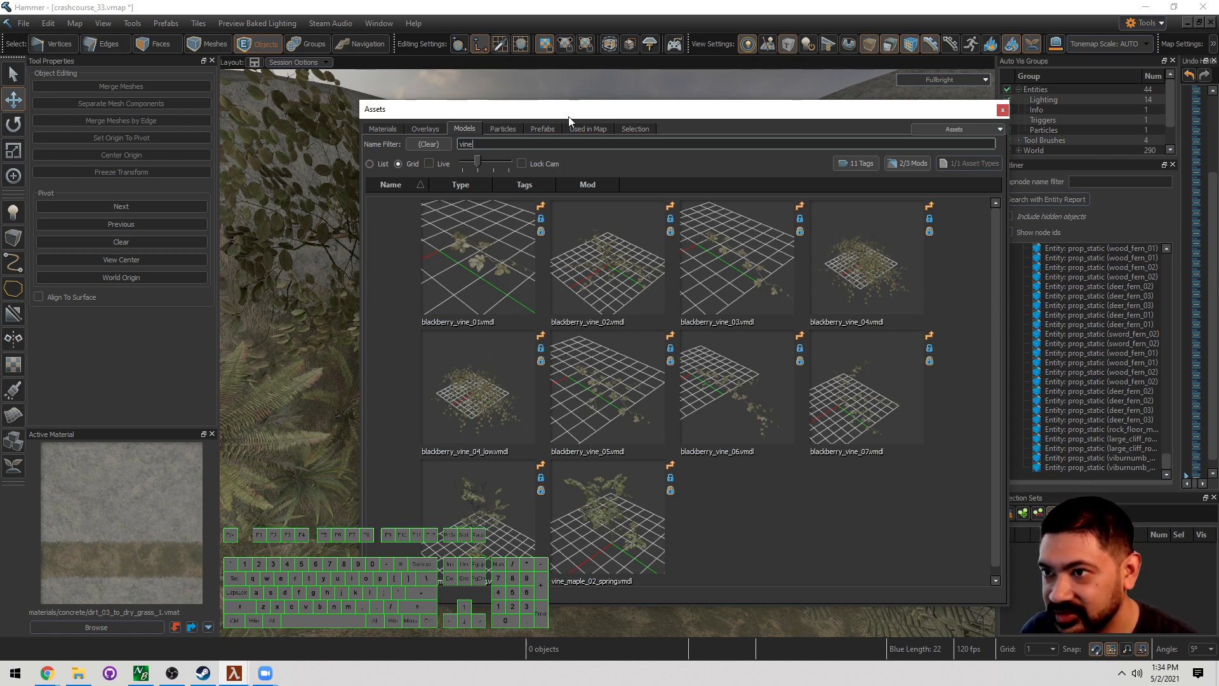
pyautogui.moveTo(577, 115); pyautogui.dragTo(0, 89)
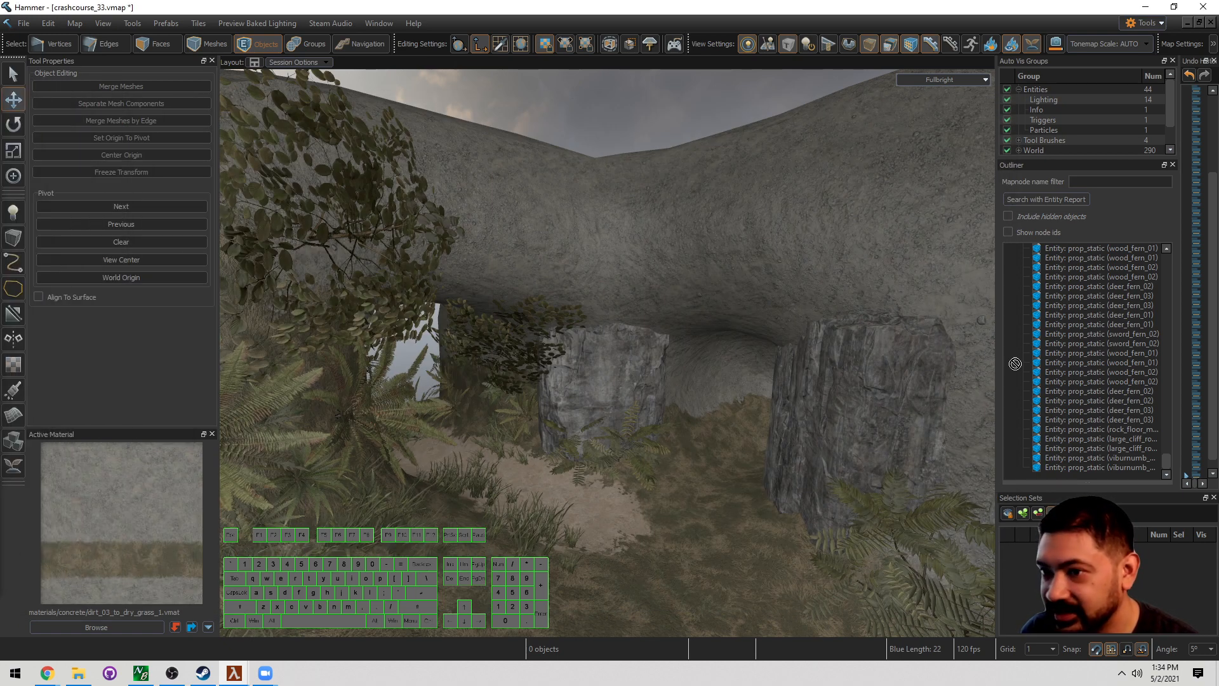
pyautogui.moveTo(1015, 363); pyautogui.dragTo(718, 337)
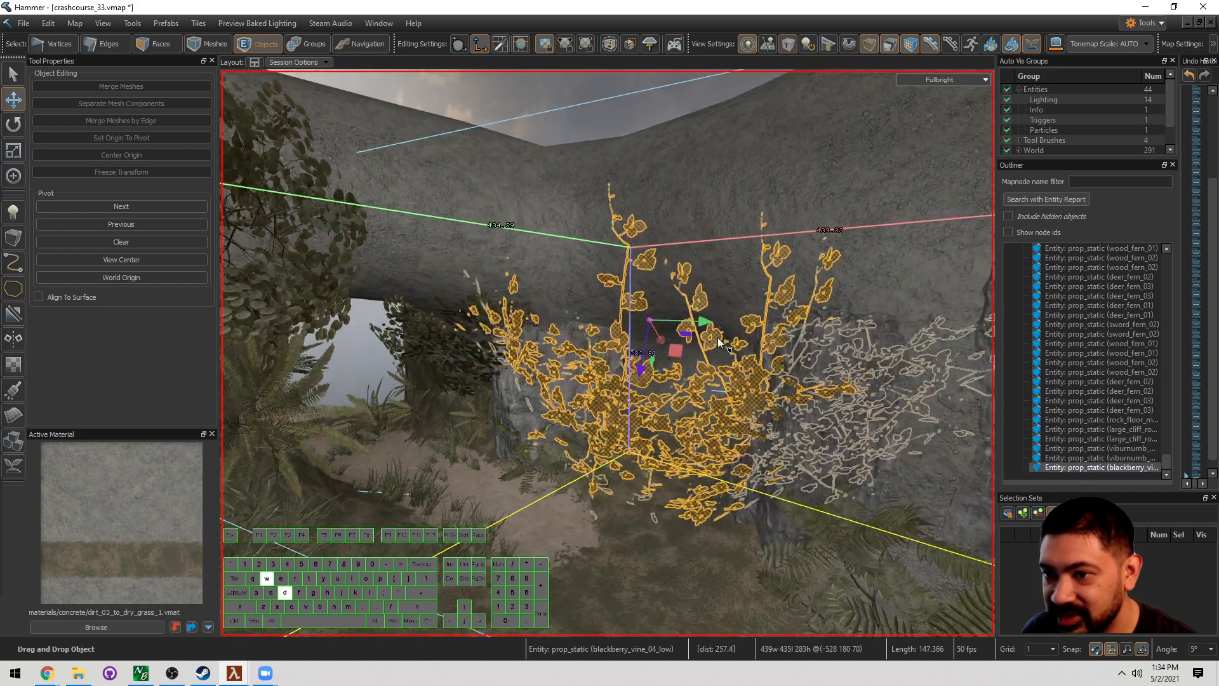
# Step: Scale the blackberry vine down to about 147 by 145 by 94 units
pyautogui.press('e')
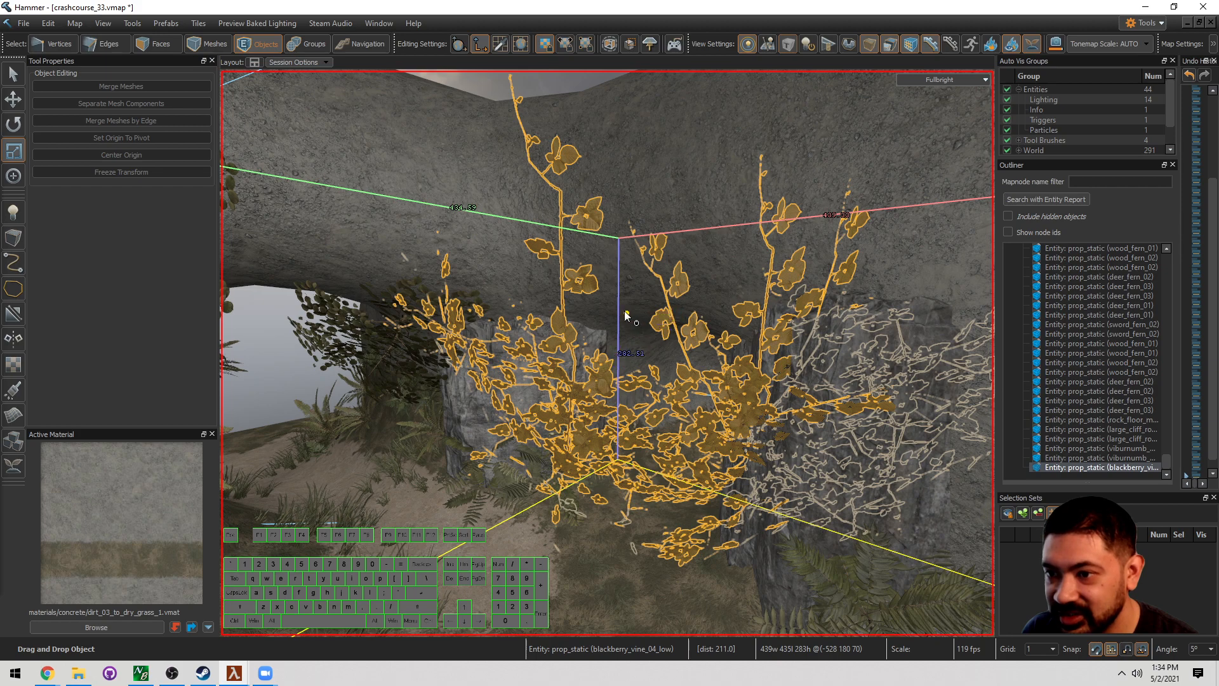
pyautogui.moveTo(626, 315); pyautogui.dragTo(588, 278)
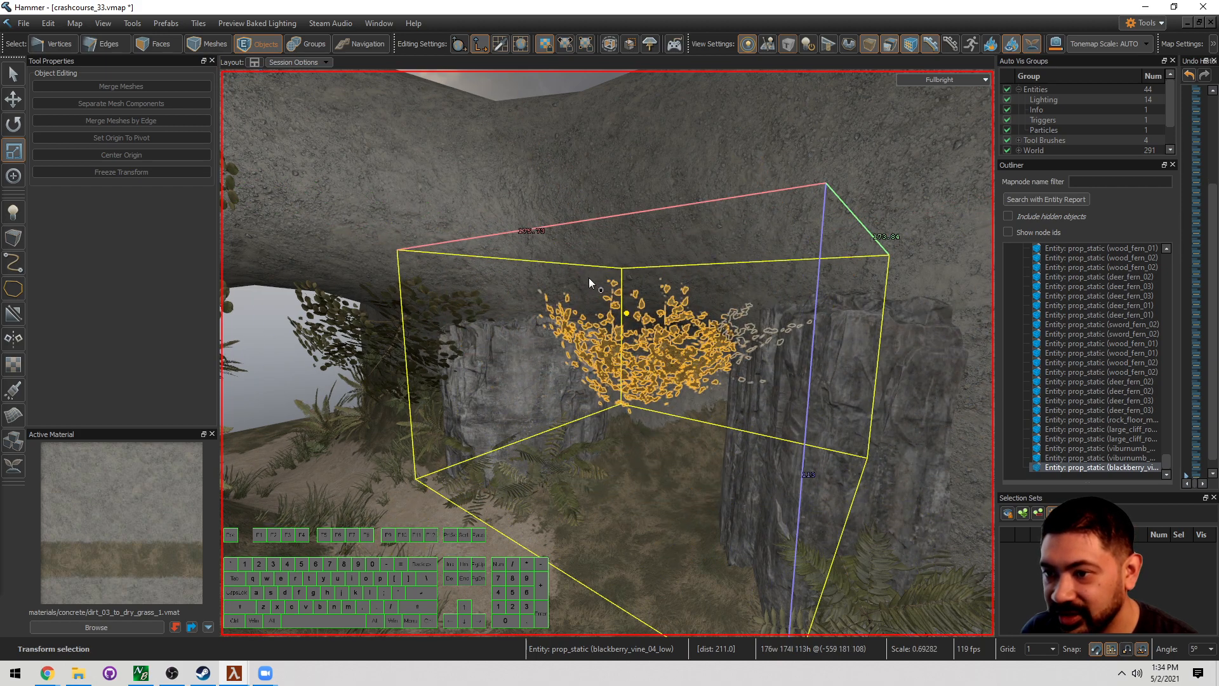
pyautogui.press('w')
pyautogui.moveTo(589, 277)
pyautogui.mouseDown(button='right')
pyautogui.moveTo(589, 307)
pyautogui.moveTo(588, 280)
pyautogui.mouseUp(button='right')
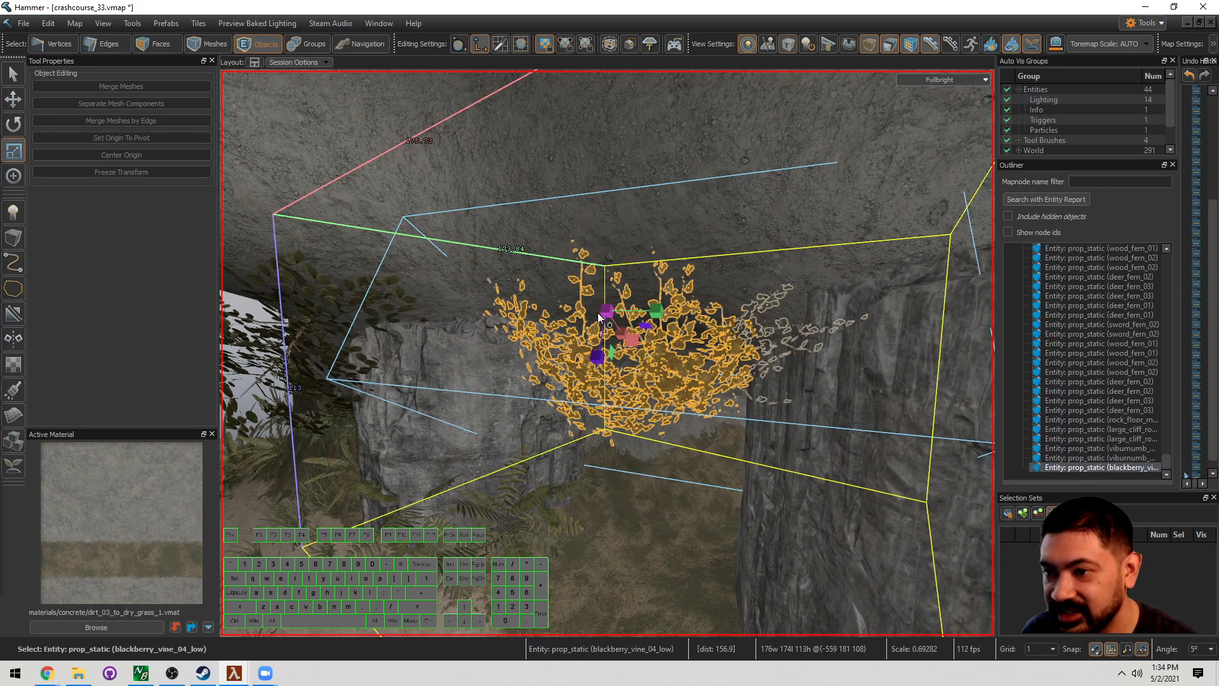
pyautogui.moveTo(607, 314); pyautogui.dragTo(606, 298)
# Step: Move the blackberry vine about 2 units along the blue axis toward the overhang
pyautogui.press('w')
pyautogui.moveTo(604, 296); pyautogui.dragTo(607, 353, button='right')
pyautogui.press('s')
pyautogui.press('w')
pyautogui.press('t')
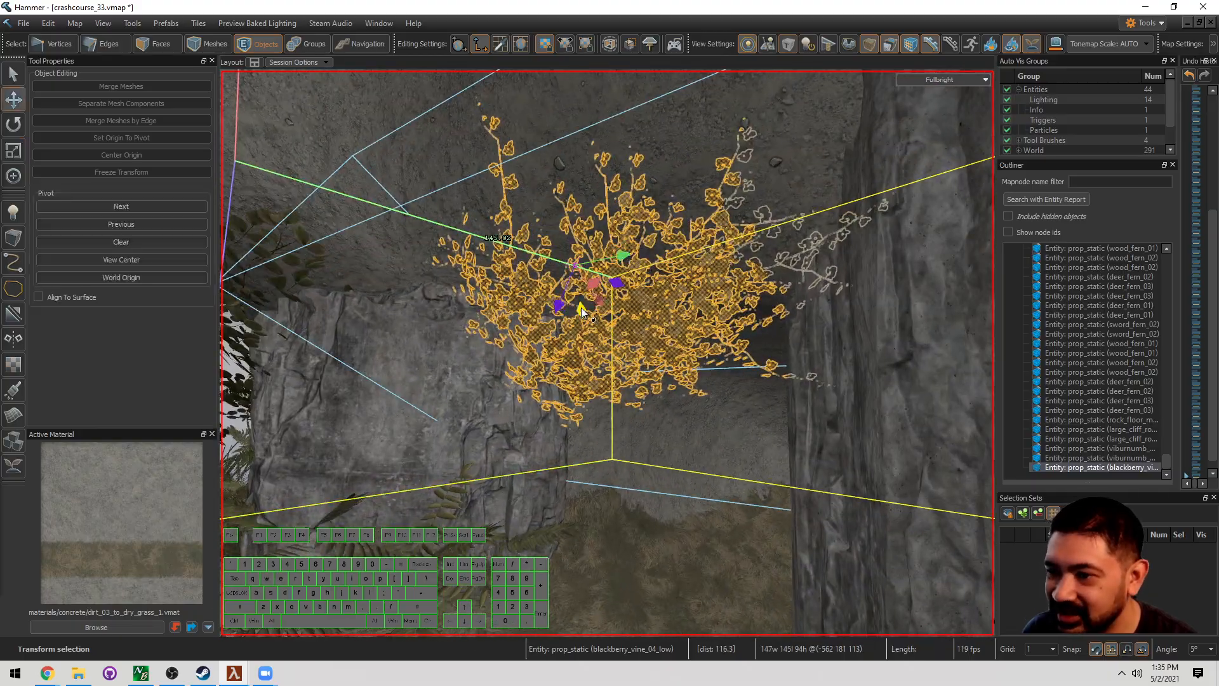
pyautogui.moveTo(558, 308); pyautogui.dragTo(578, 264)
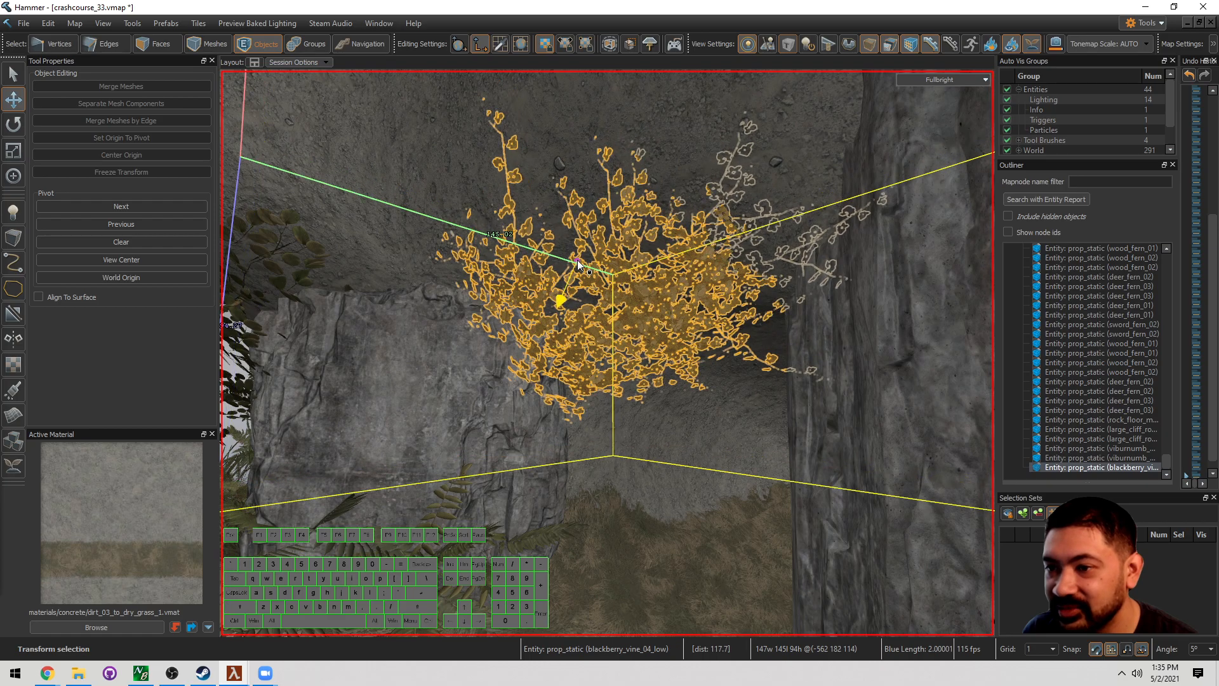
# Step: Tilt the blackberry vine and move it 13 units along the green axis toward the upper edge of the rock slab
pyautogui.press('Escape')
pyautogui.press('s')
pyautogui.moveTo(631, 294); pyautogui.dragTo(607, 353, button='right')
pyautogui.press('d')
pyautogui.press('w')
pyautogui.click(673, 286)
pyautogui.press('a')
pyautogui.moveTo(673, 284)
pyautogui.mouseDown(button='right')
pyautogui.moveTo(607, 353)
pyautogui.moveTo(673, 285)
pyautogui.mouseUp(button='right')
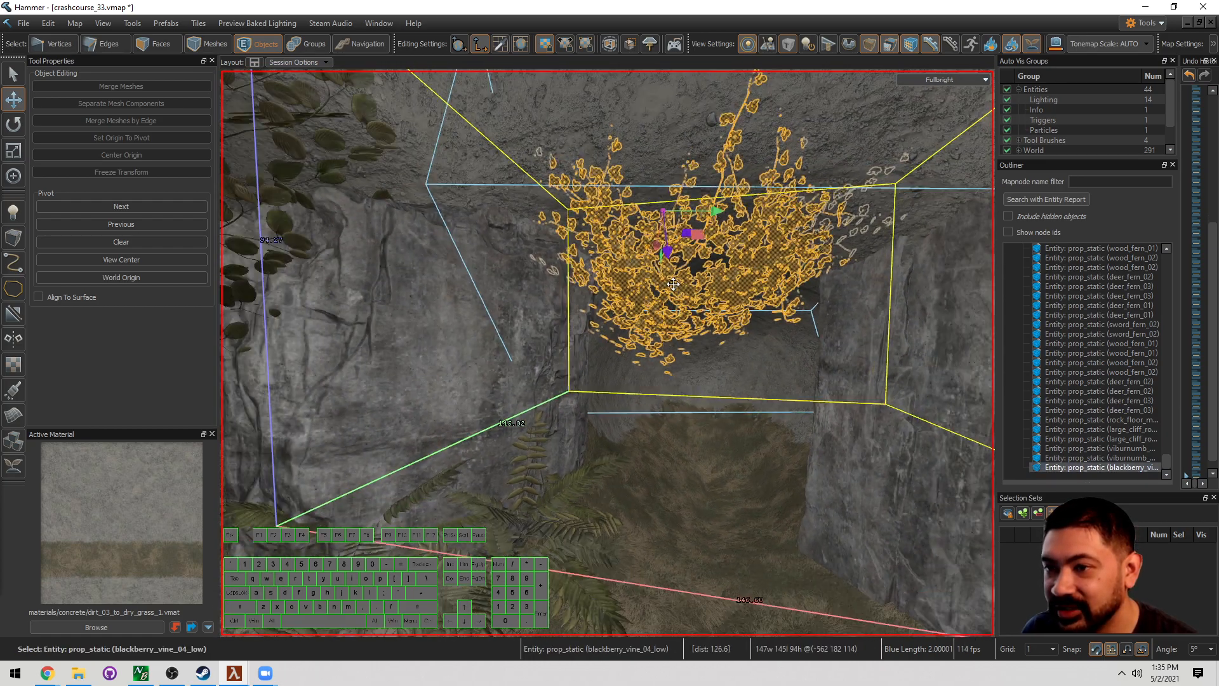
pyautogui.moveTo(639, 224)
pyautogui.mouseDown()
pyautogui.moveTo(653, 236)
pyautogui.moveTo(627, 220)
pyautogui.moveTo(616, 239)
pyautogui.moveTo(626, 231)
pyautogui.mouseUp()
pyautogui.press('t')
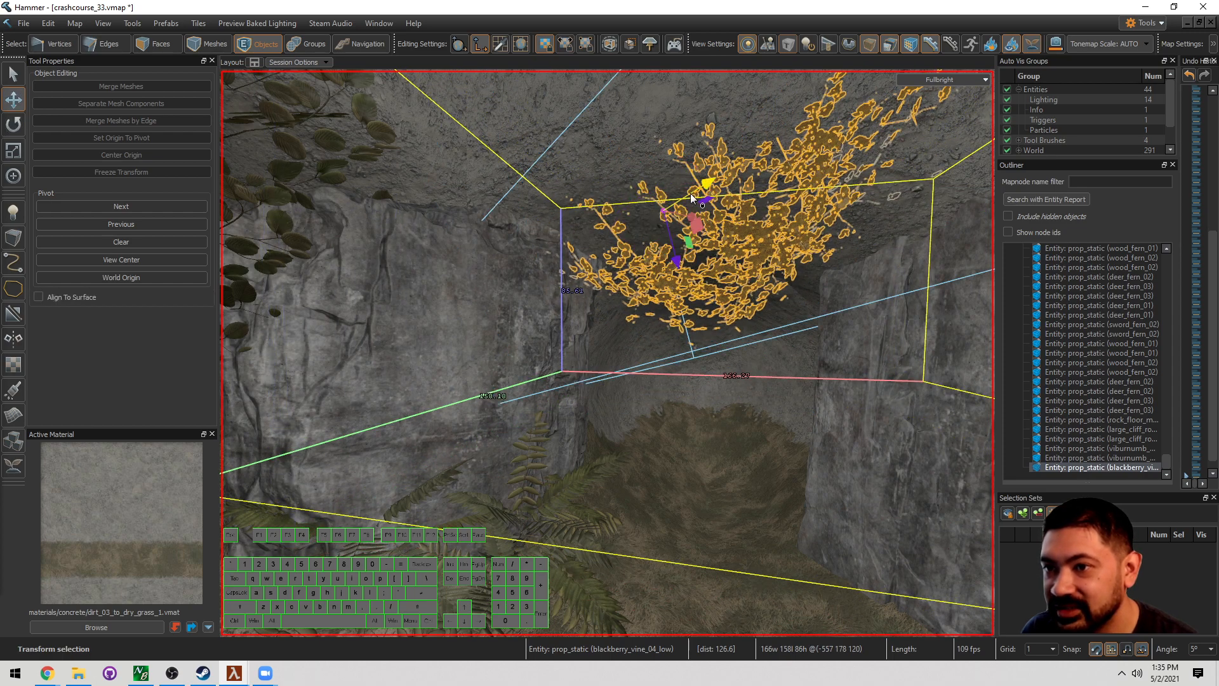
pyautogui.moveTo(693, 190); pyautogui.dragTo(577, 237)
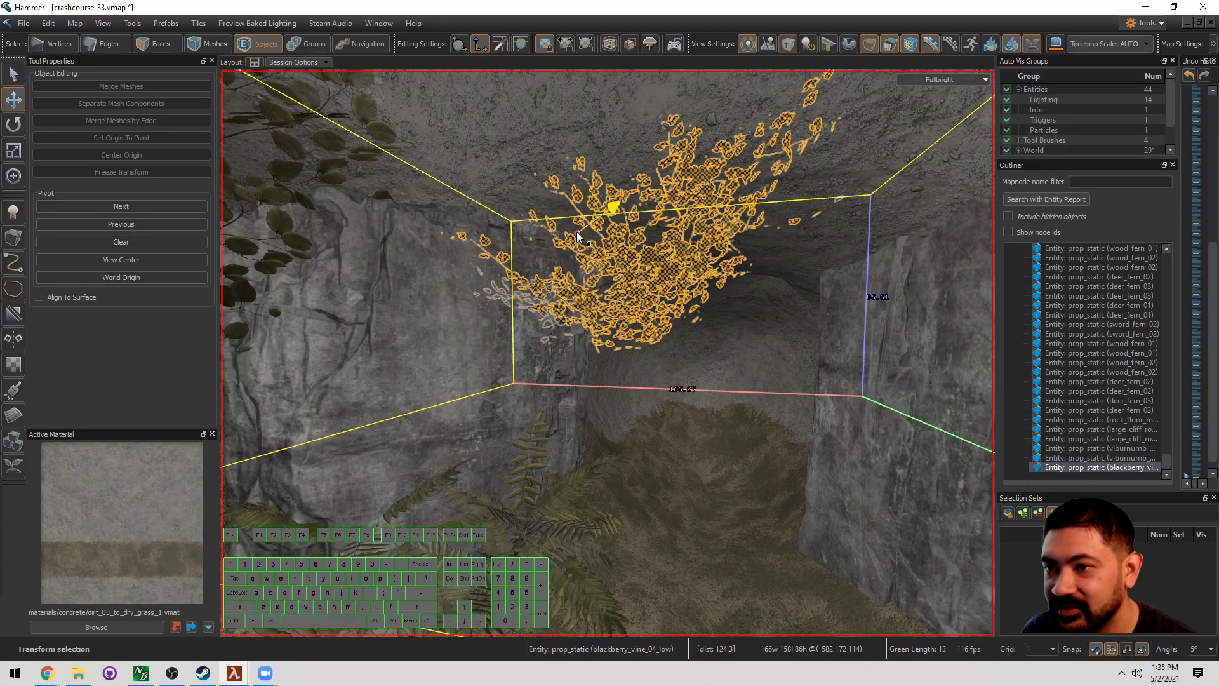
# Step: Examine the blackberry vine and viburnum bushes around the rock slab, both close up and from outside the tunnel
pyautogui.press('Escape')
pyautogui.press('s')
pyautogui.press('d')
pyautogui.moveTo(577, 237); pyautogui.dragTo(607, 353, button='right')
pyautogui.press('w')
pyautogui.press('s')
pyautogui.press('a')
pyautogui.press('w')
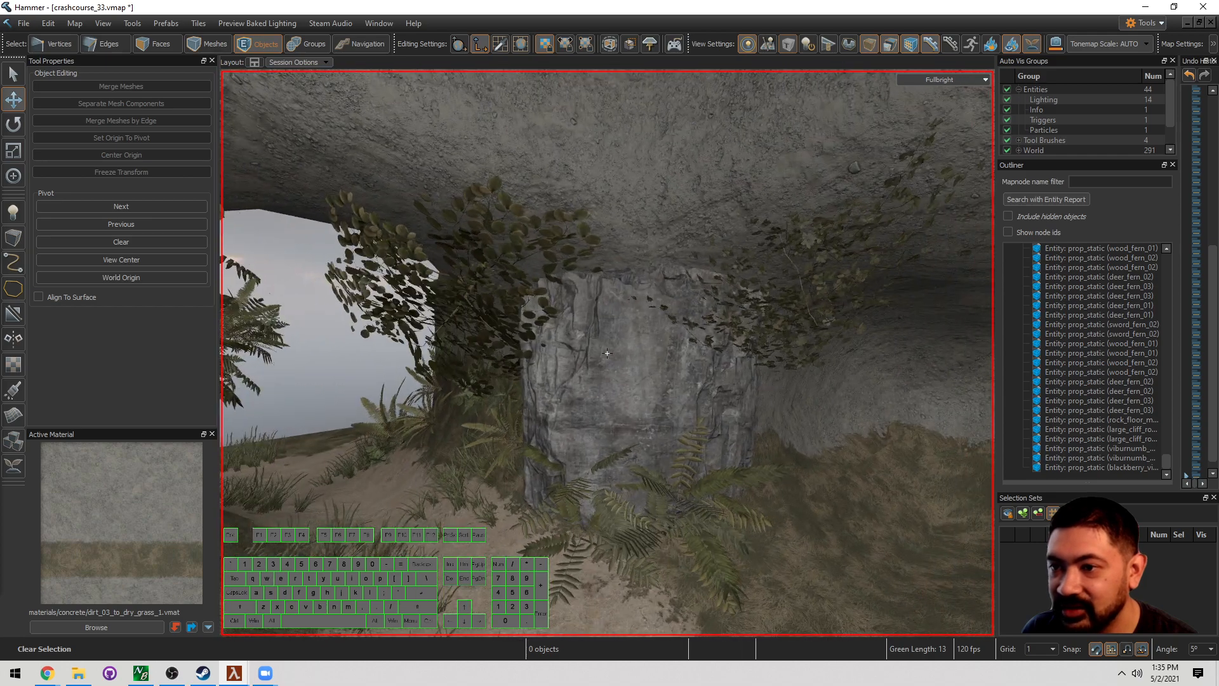
pyautogui.scroll(3, 656, 299)
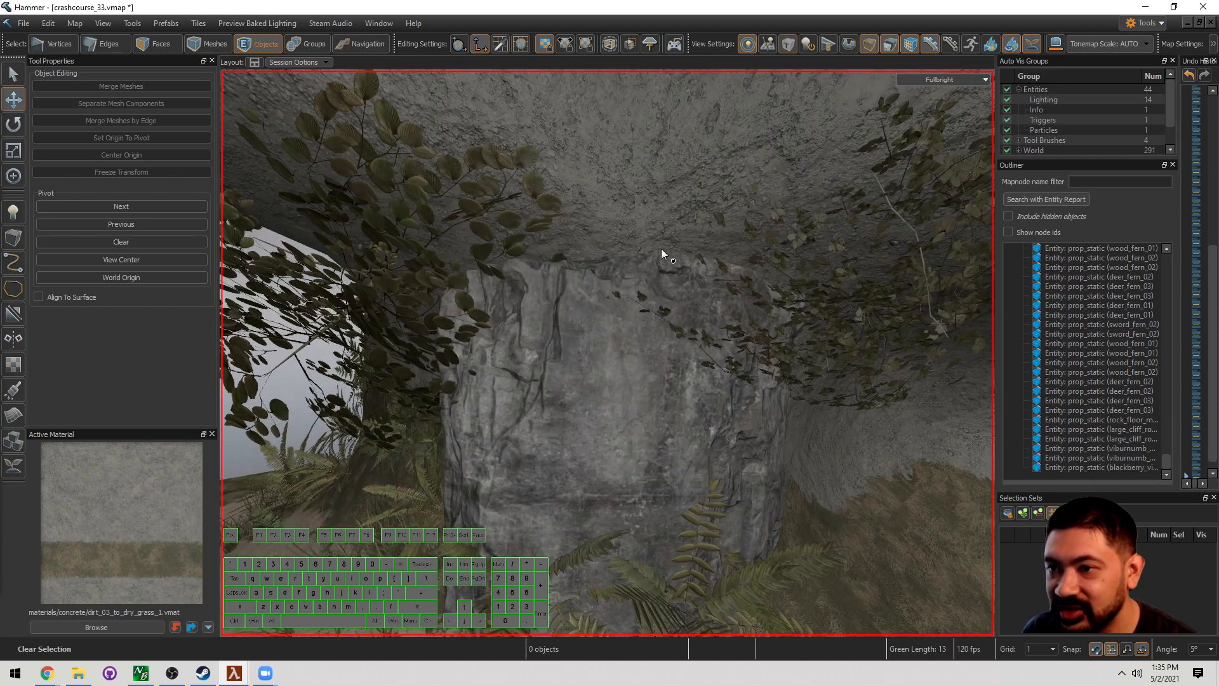
pyautogui.press('s')
pyautogui.scroll(3, 604, 279)
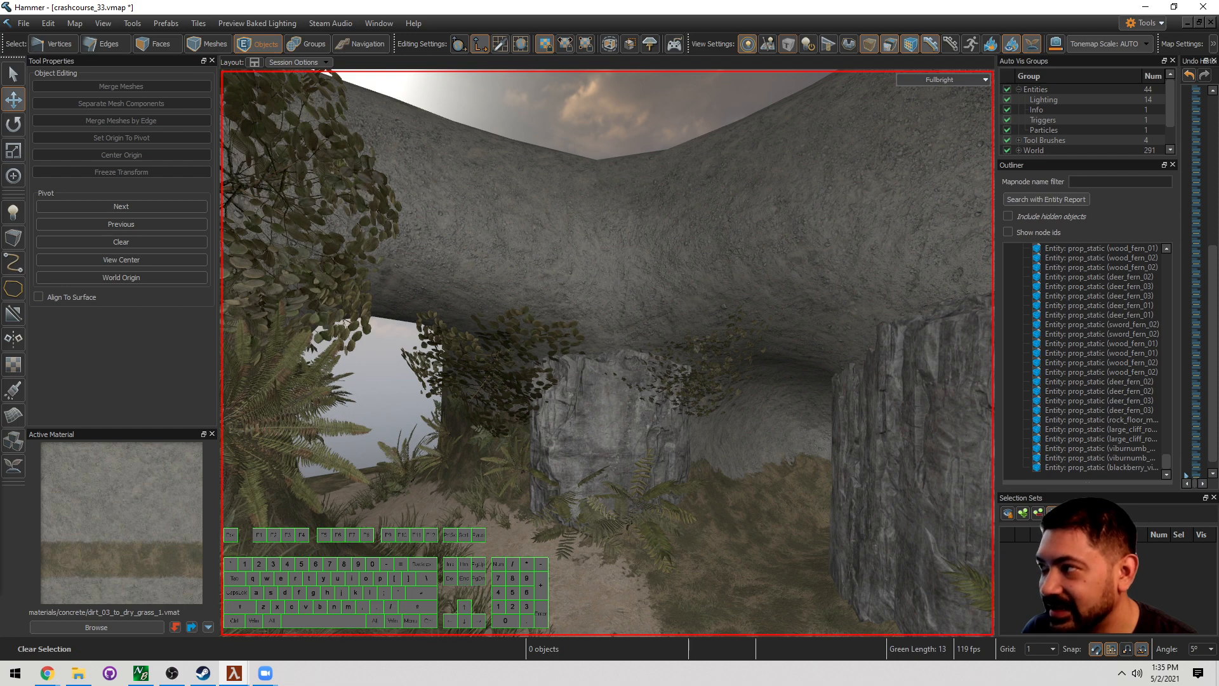
# Step: Search the model library for bush and place a thorn_bush_01a on the cliff face above the rock slab
pyautogui.moveTo(620, 159); pyautogui.dragTo(794, 119)
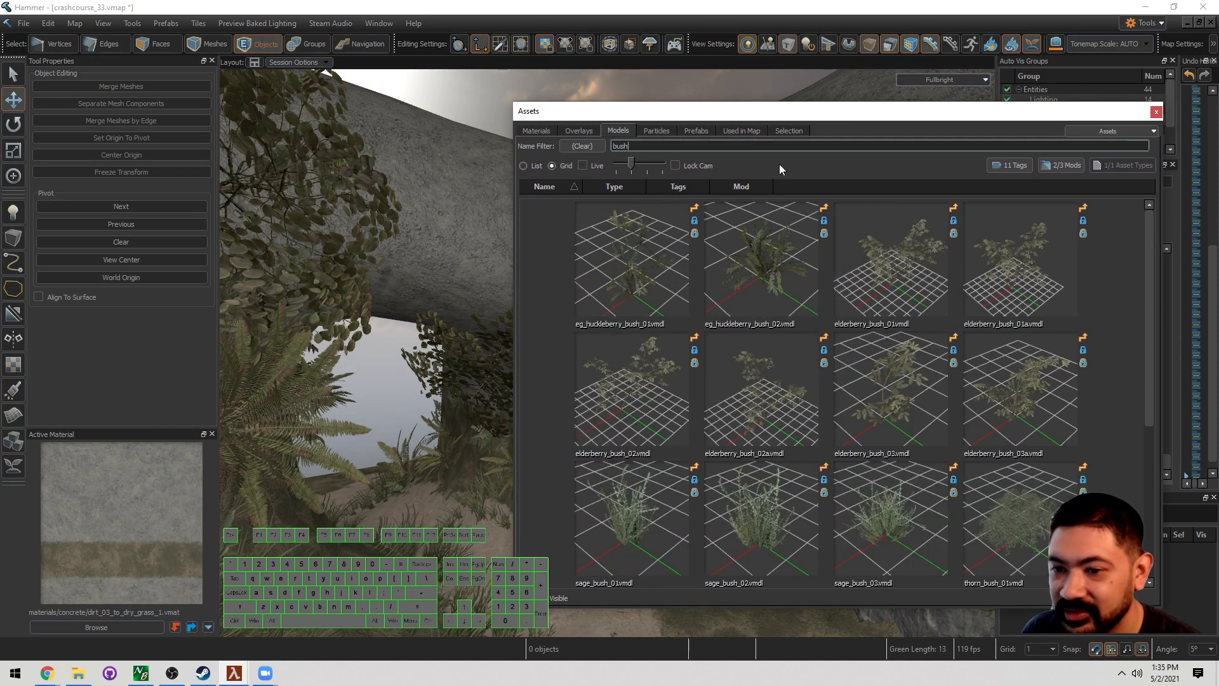
pyautogui.scroll(-3, 798, 362)
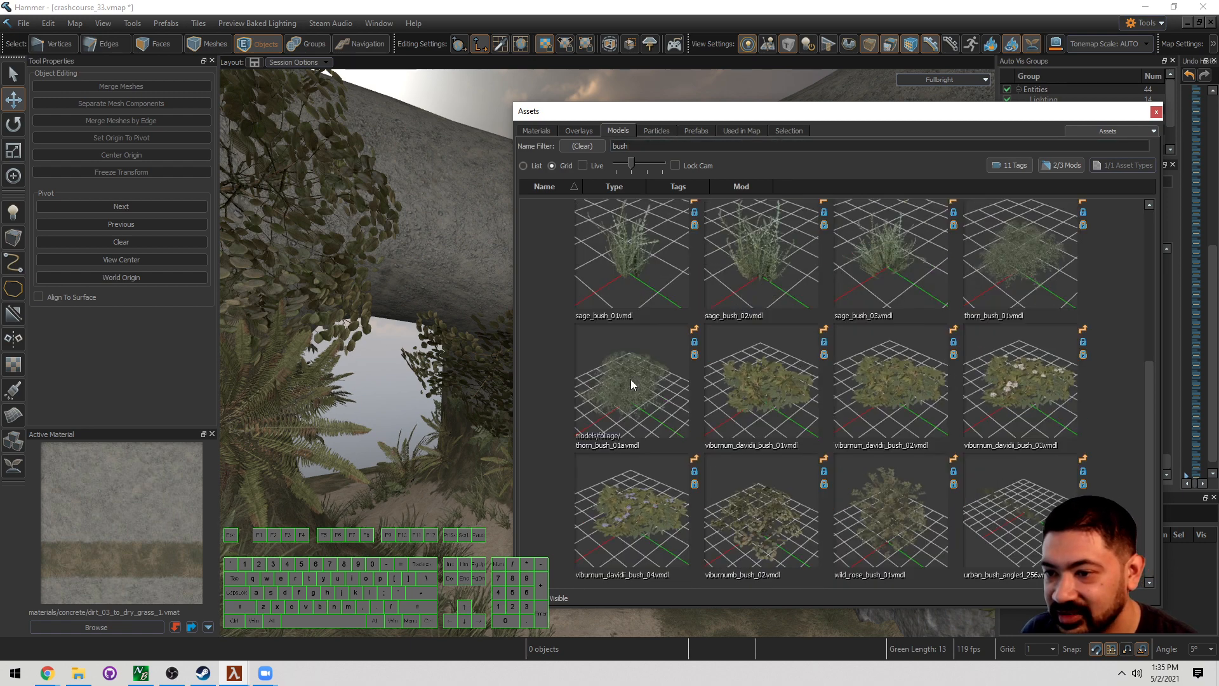
pyautogui.moveTo(757, 117); pyautogui.dragTo(932, 117)
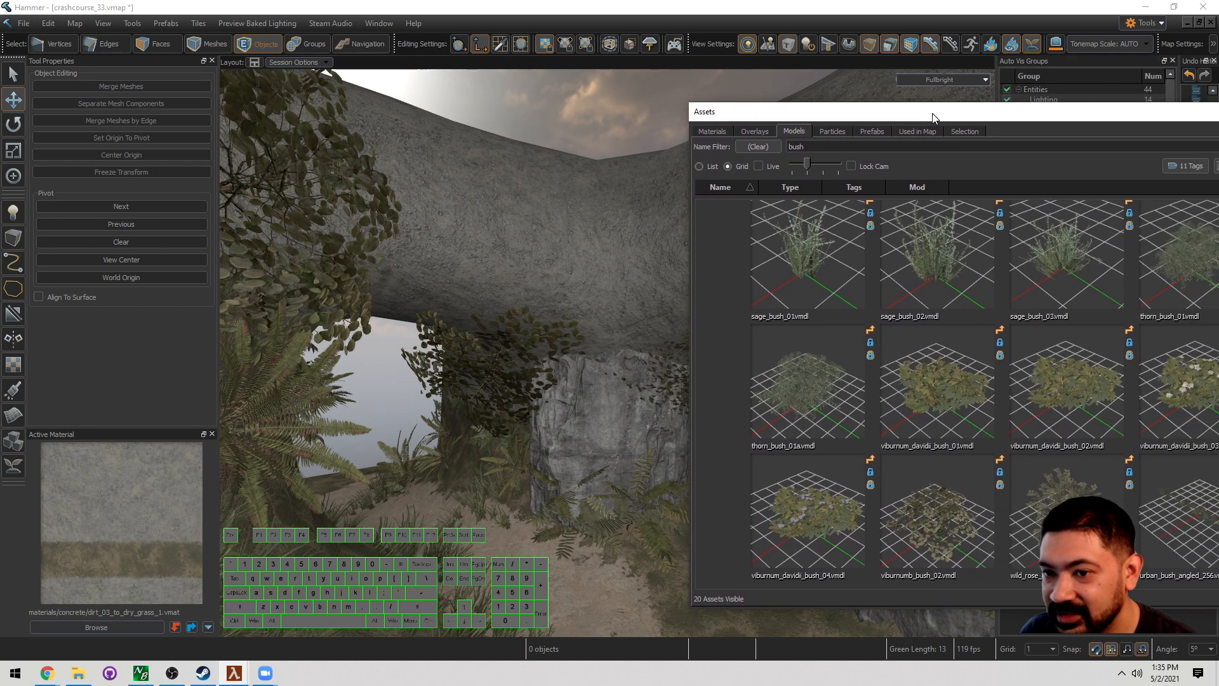
pyautogui.moveTo(826, 353); pyautogui.dragTo(592, 268)
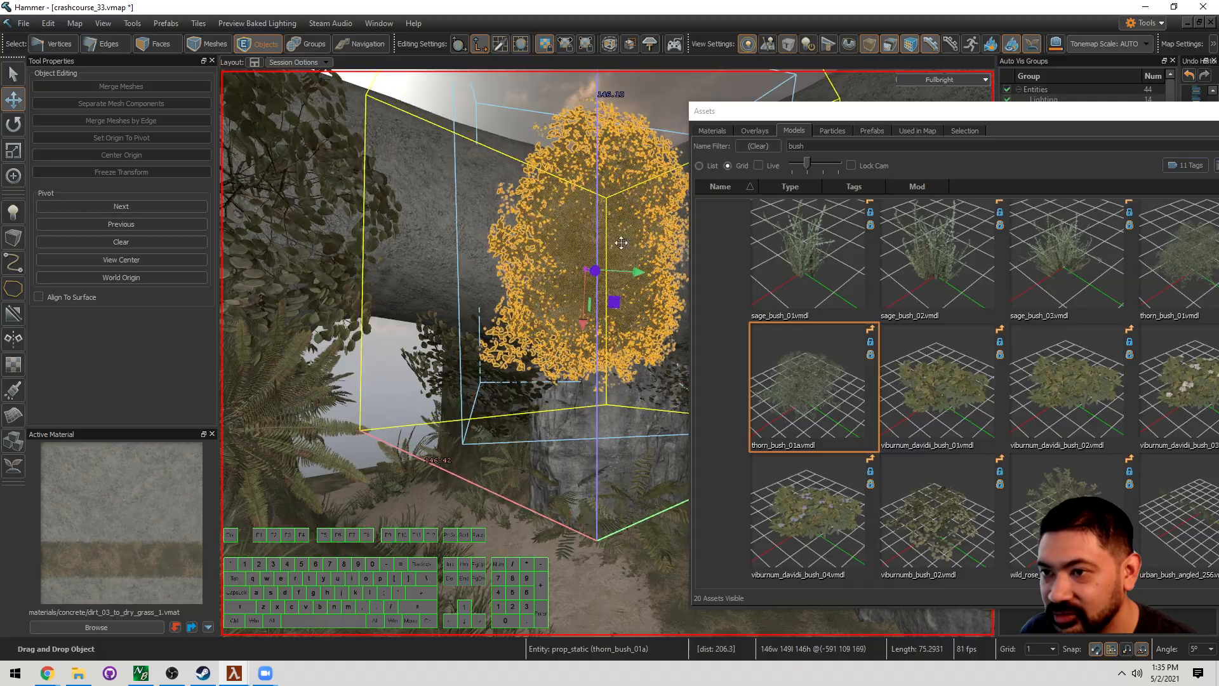
pyautogui.moveTo(924, 117); pyautogui.dragTo(0, 120)
pyautogui.moveTo(583, 251); pyautogui.dragTo(521, 279, button='right')
pyautogui.press('w')
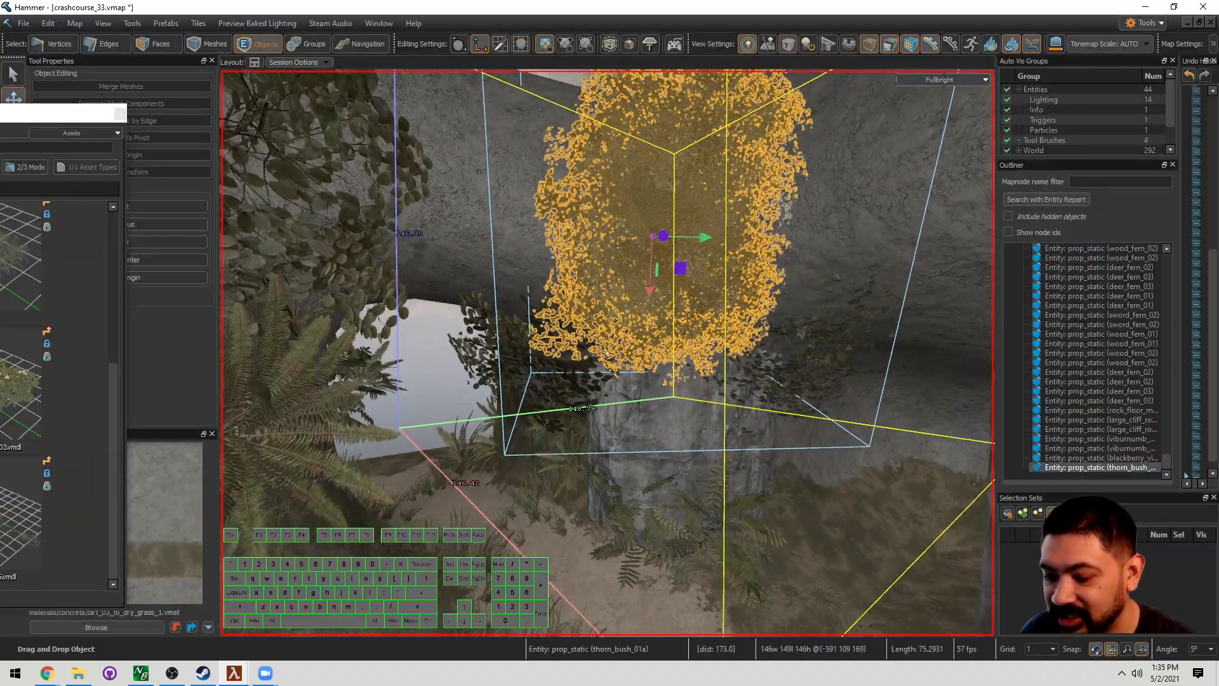
# Step: Examine the deselected thorn bush against the cliff face from different viewpoints
pyautogui.press('Escape')
pyautogui.press('o')
pyautogui.press('s')
pyautogui.moveTo(583, 251); pyautogui.dragTo(629, 108, button='right')
pyautogui.press('a')
pyautogui.press('w')
pyautogui.press('o')
# Step: Reposition the thorn bush against the cliff face above the rock slab and check how it sits from farther back
pyautogui.click(624, 271)
pyautogui.press('w')
pyautogui.press('w')
pyautogui.press('s')
pyautogui.moveTo(607, 352); pyautogui.dragTo(551, 349, button='right')
pyautogui.press('w')
pyautogui.press('t')
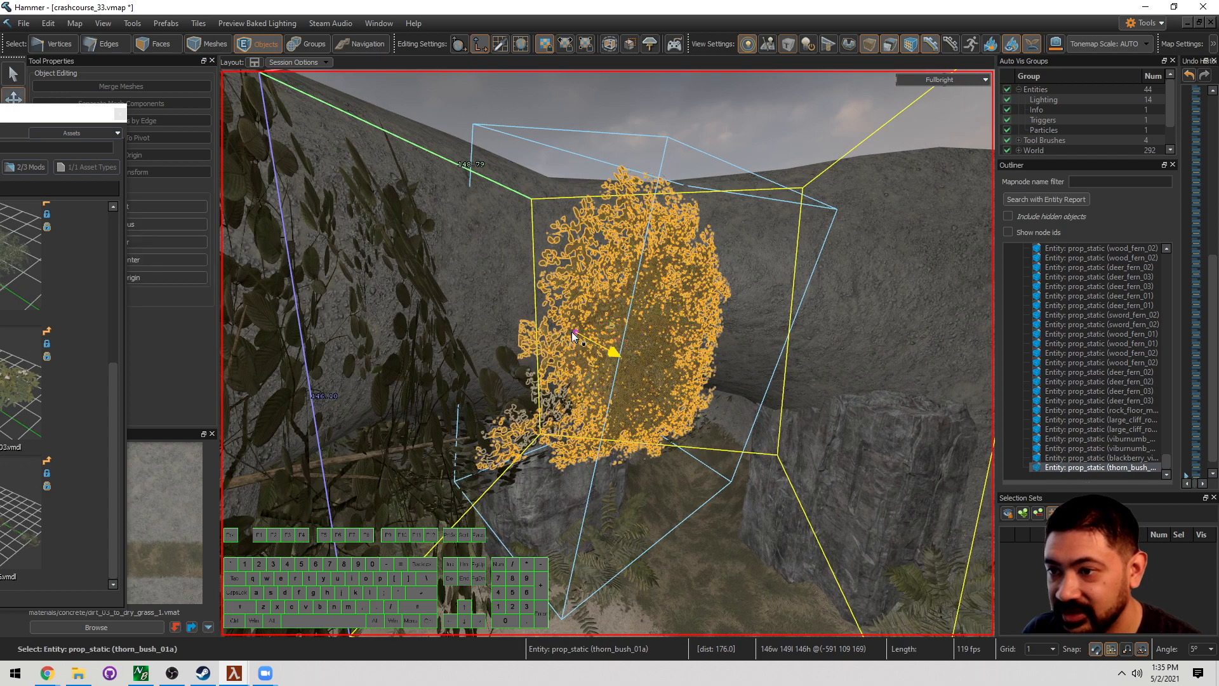
pyautogui.moveTo(574, 336); pyautogui.dragTo(556, 325)
pyautogui.press('Escape')
pyautogui.moveTo(557, 326); pyautogui.dragTo(635, 330, button='right')
pyautogui.press('s')
pyautogui.press('w')
pyautogui.click(636, 329)
pyautogui.press('Escape')
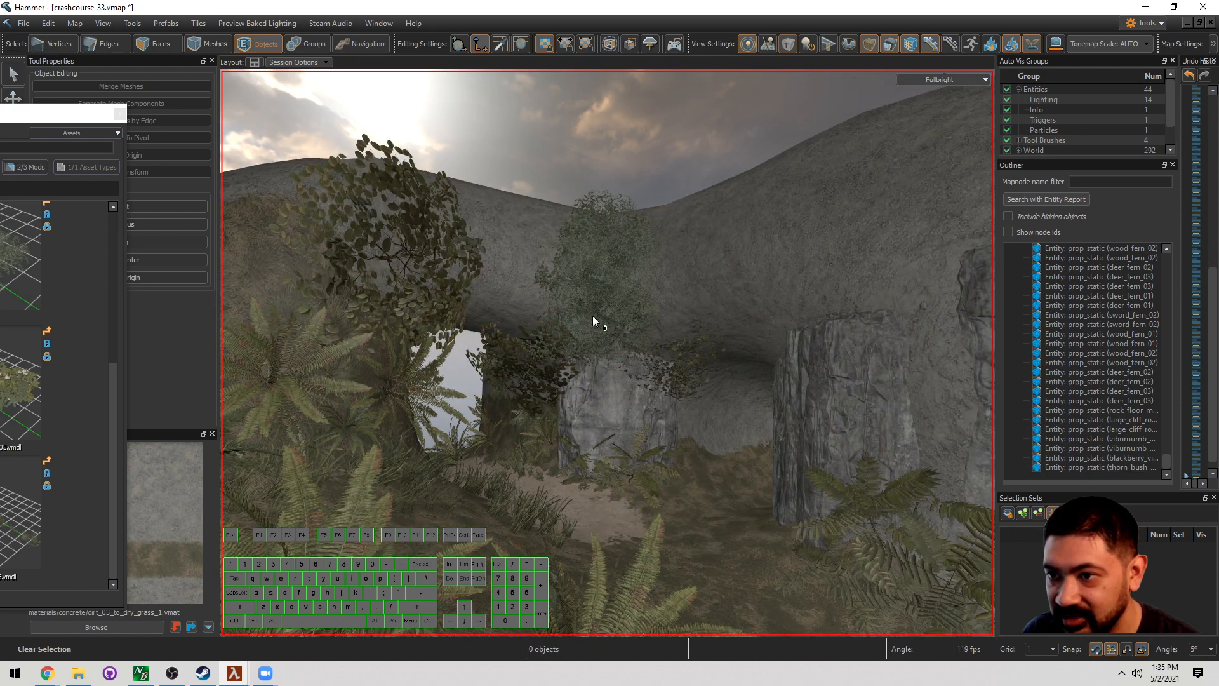
# Step: Examine the thorn bush and surrounding cliff foliage from several distances, continuing out to the dirt path beside the brick building
pyautogui.moveTo(618, 253); pyautogui.dragTo(714, 364, button='right')
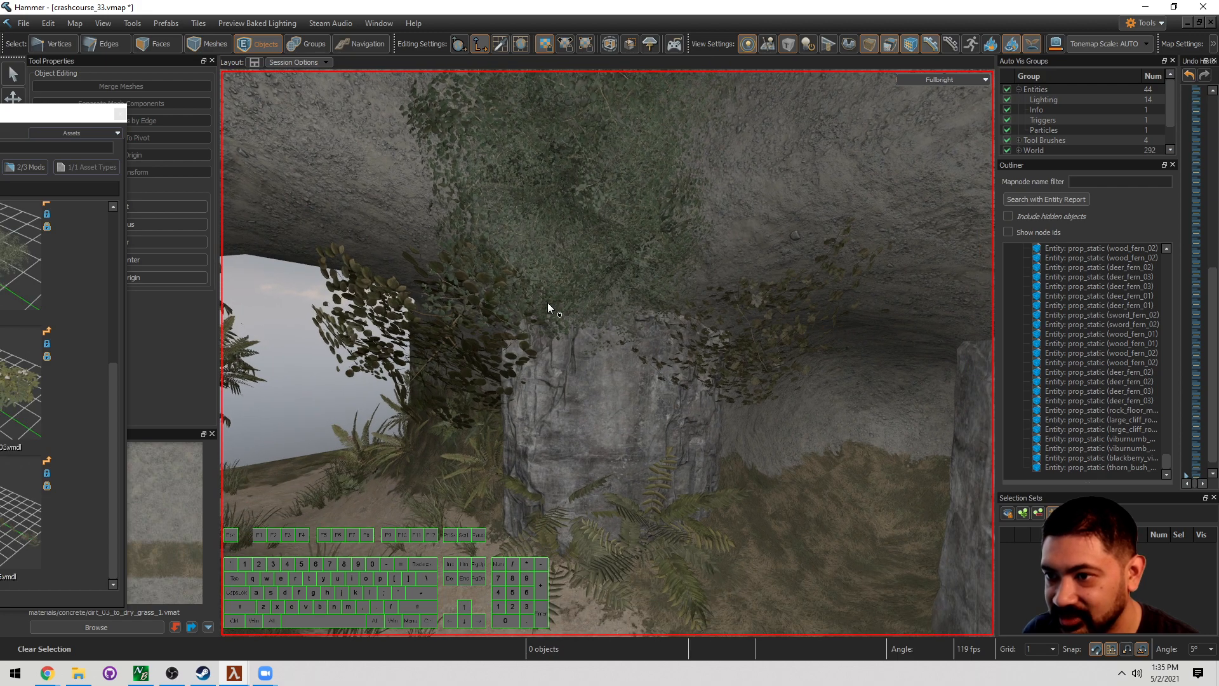
pyautogui.moveTo(547, 303); pyautogui.dragTo(724, 320, button='right')
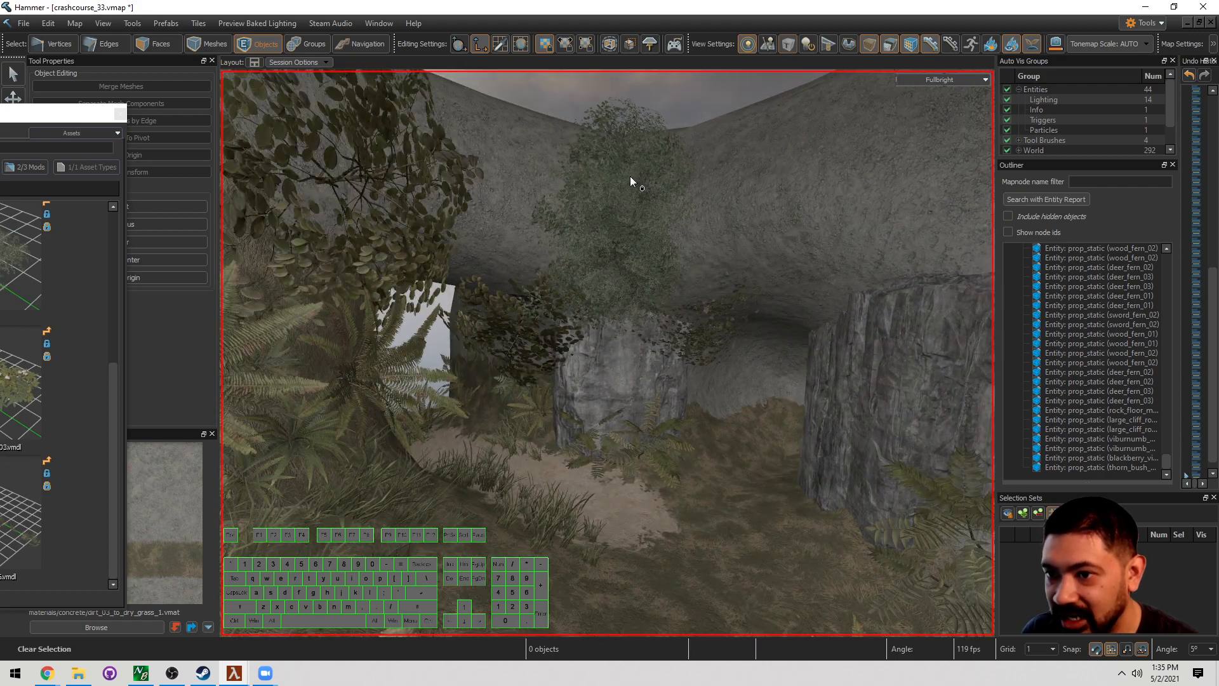
pyautogui.press('a')
pyautogui.moveTo(630, 177); pyautogui.dragTo(607, 353, button='right')
pyautogui.press('w')
pyautogui.press('a')
pyautogui.press('d')
pyautogui.moveTo(784, 327); pyautogui.dragTo(607, 353, button='right')
pyautogui.press('s')
pyautogui.press('a')
pyautogui.press('w')
pyautogui.moveTo(673, 335); pyautogui.dragTo(607, 353, button='right')
pyautogui.press('a')
pyautogui.press('d')
pyautogui.press('a')
pyautogui.press('w')
pyautogui.press('s')
pyautogui.moveTo(566, 397); pyautogui.dragTo(619, 389, button='right')
pyautogui.press('w')
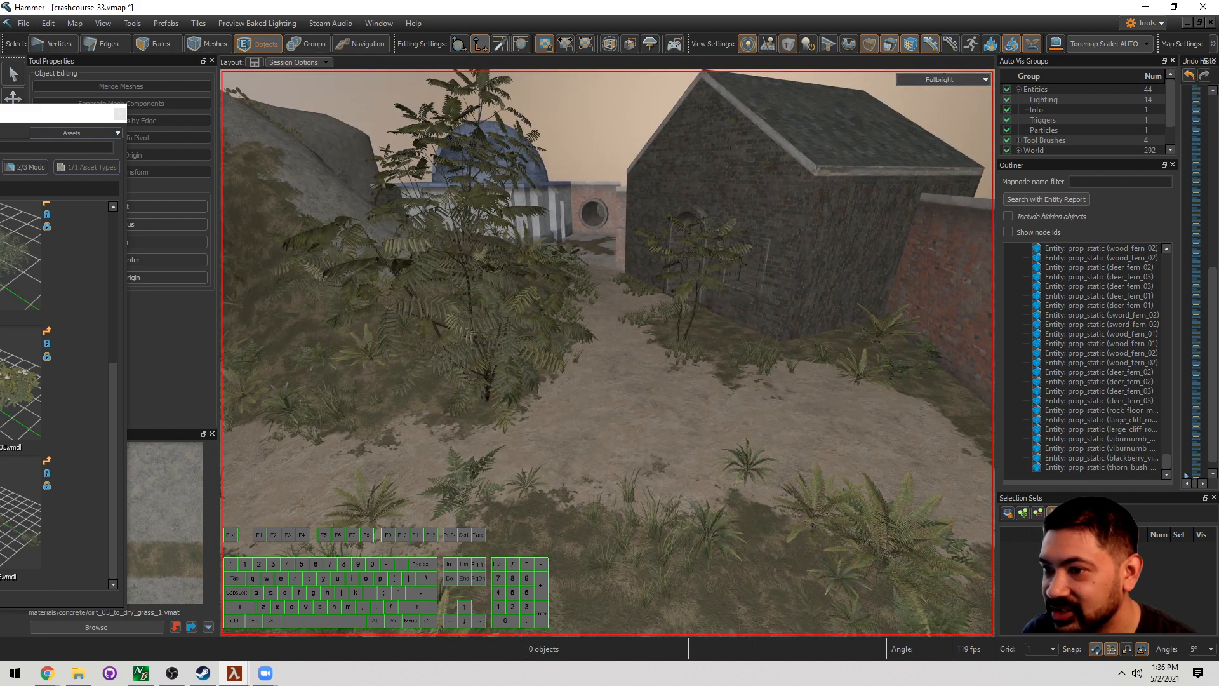
# Step: Try raising the dirt path and its grassy edge with the displacement brush
pyautogui.moveTo(696, 292); pyautogui.dragTo(677, 294, button='right')
pyautogui.hotkey('shift', 'd')
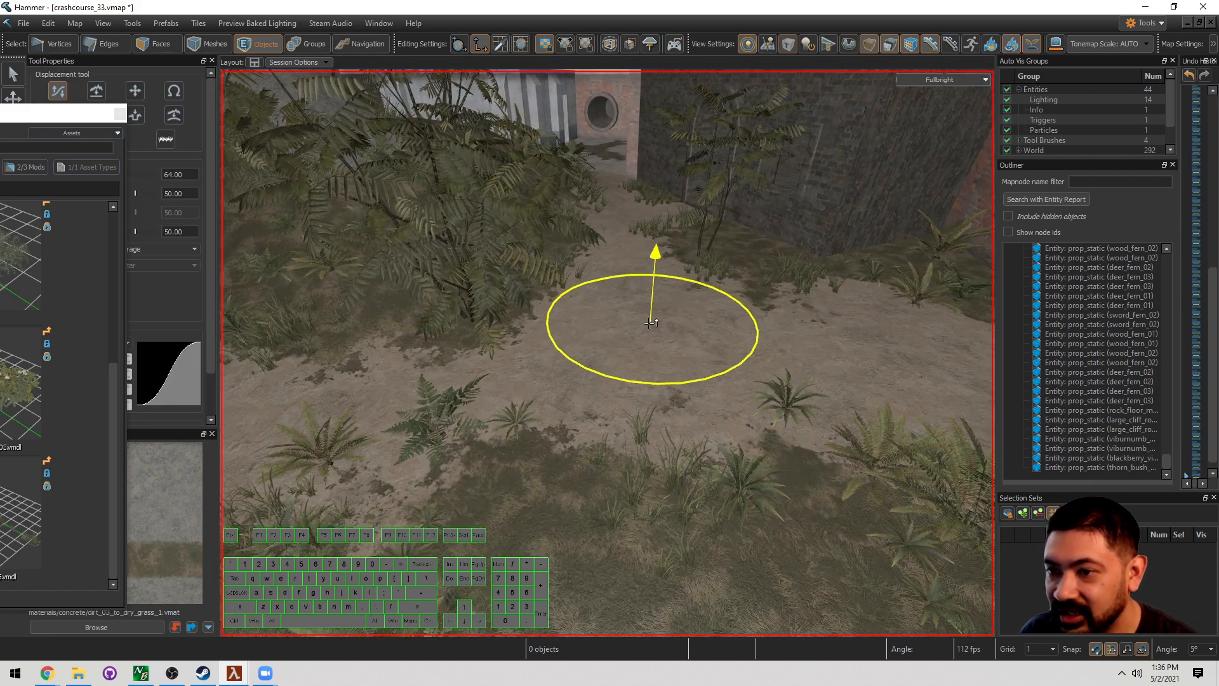
pyautogui.moveTo(636, 317); pyautogui.dragTo(639, 327)
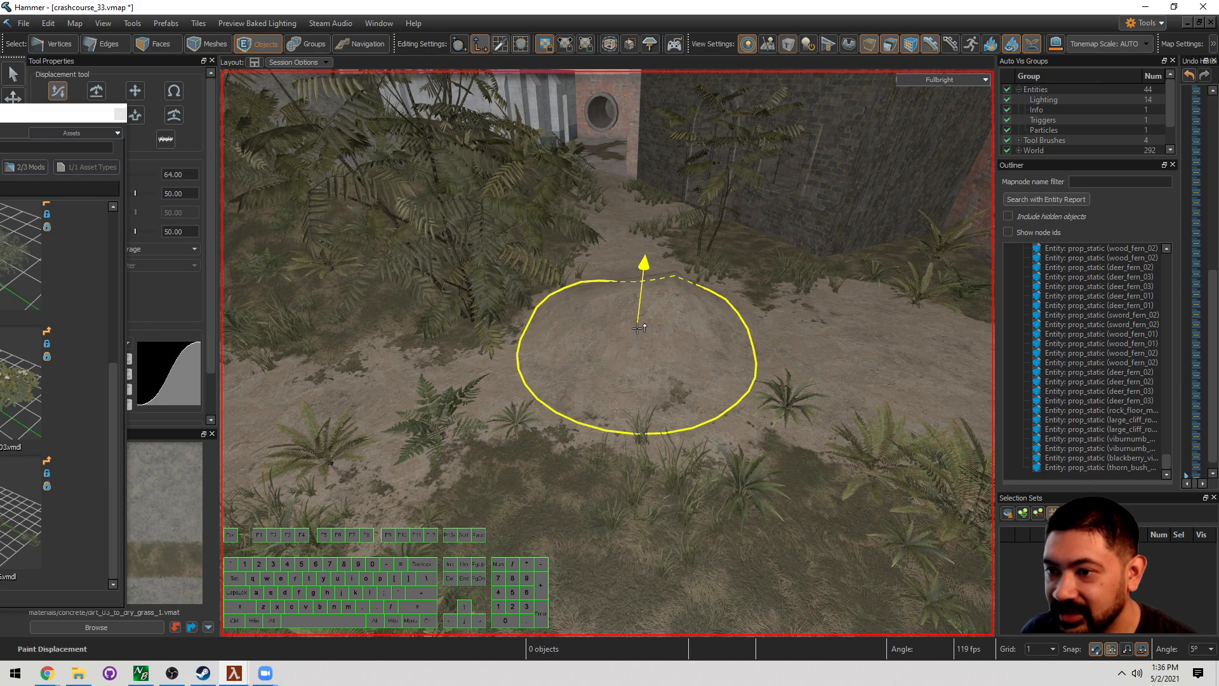
pyautogui.moveTo(657, 320)
pyautogui.mouseDown(button='right')
pyautogui.moveTo(696, 321)
pyautogui.moveTo(780, 411)
pyautogui.mouseUp(button='right')
pyautogui.moveTo(774, 478); pyautogui.dragTo(770, 501)
pyautogui.moveTo(770, 500); pyautogui.dragTo(766, 522, button='right')
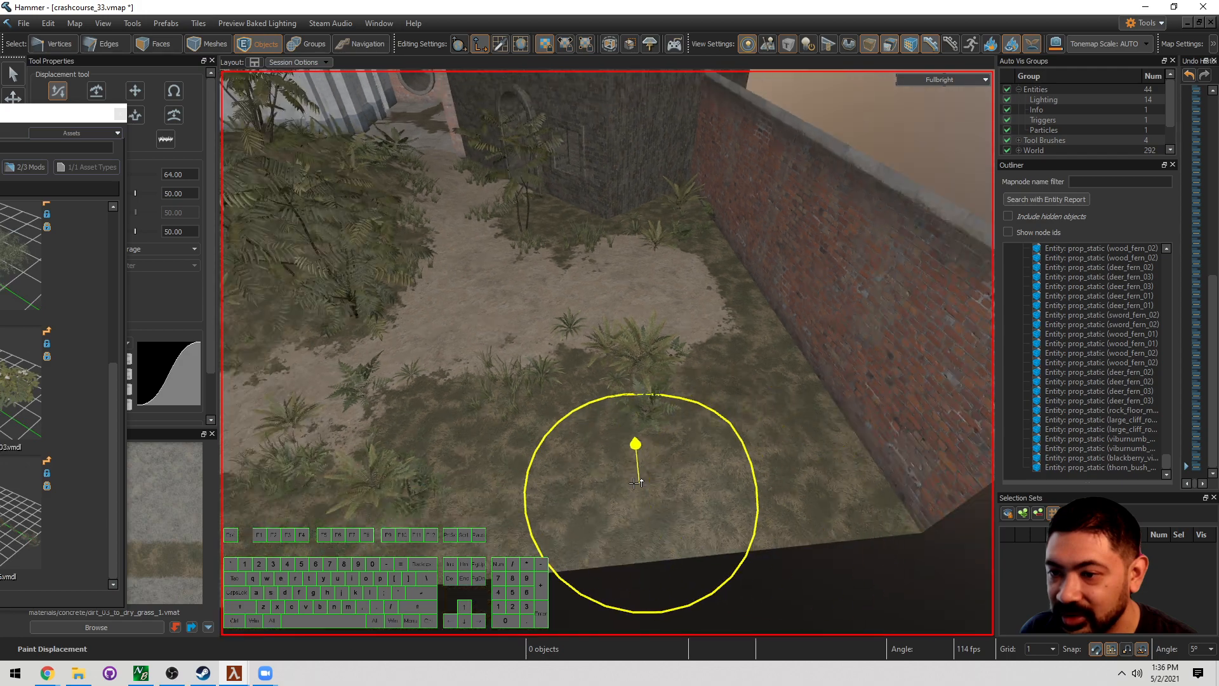
pyautogui.click(567, 490)
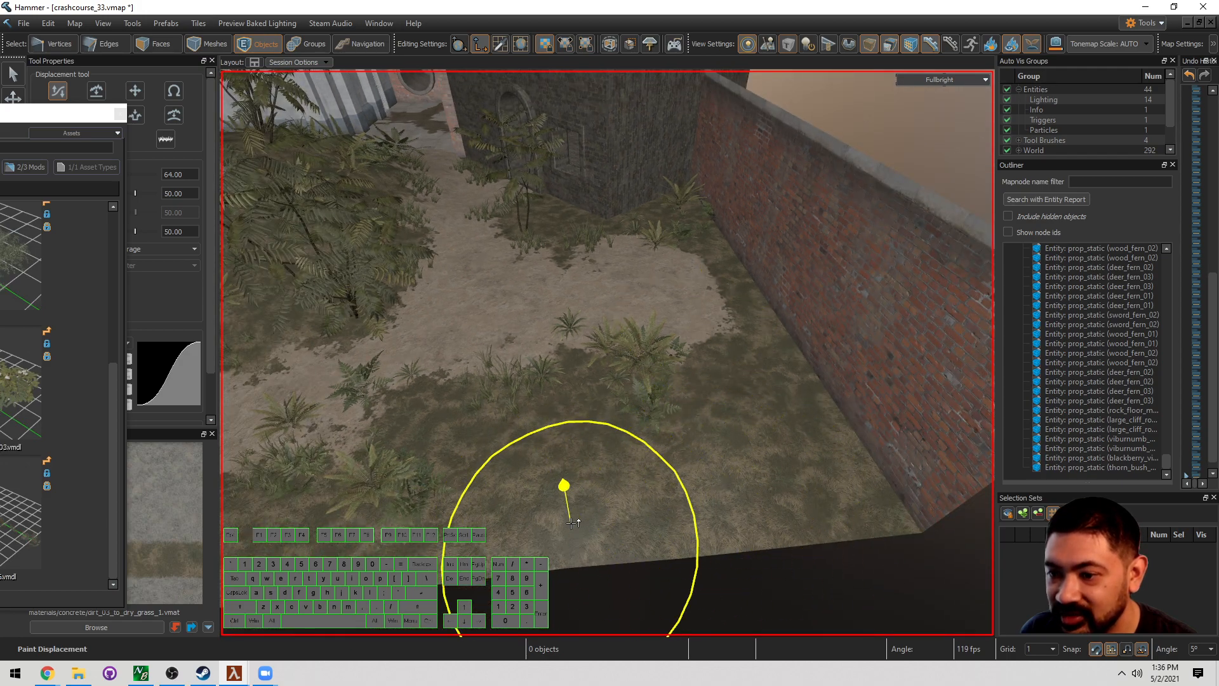
pyautogui.press('w')
pyautogui.moveTo(574, 524); pyautogui.dragTo(727, 481, button='right')
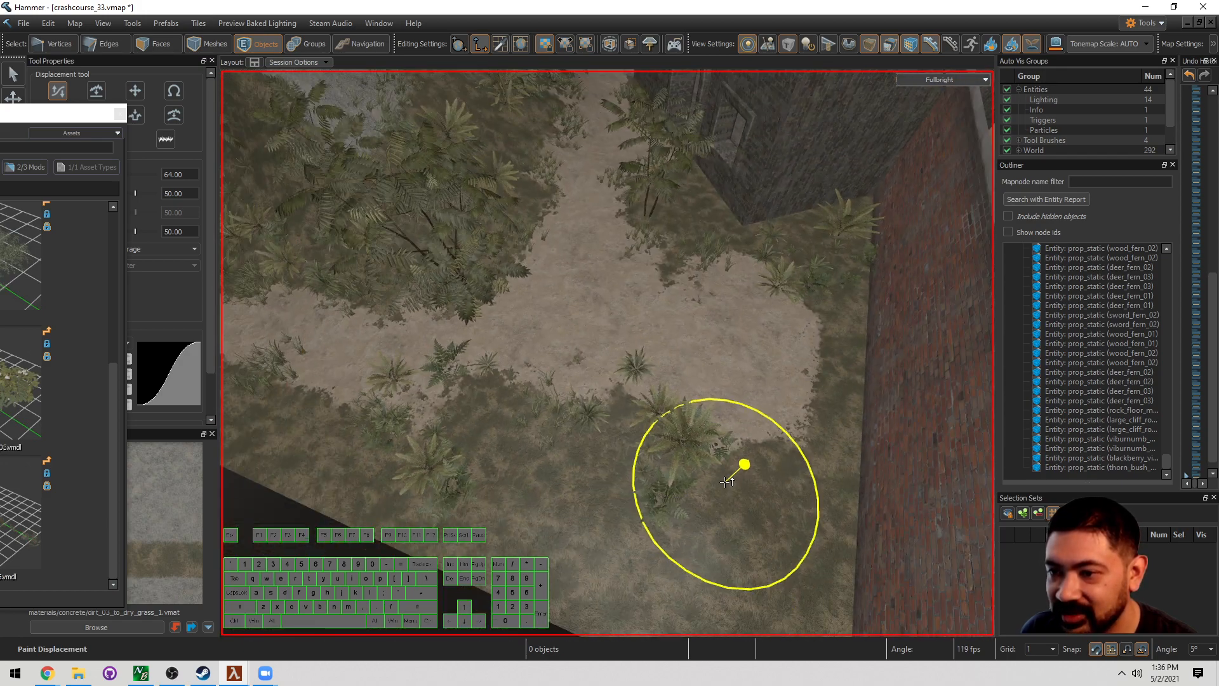
# Step: Sink the middle of the dirt path with the displacement brush and smooth the surrounding ground
pyautogui.press('ctrl')
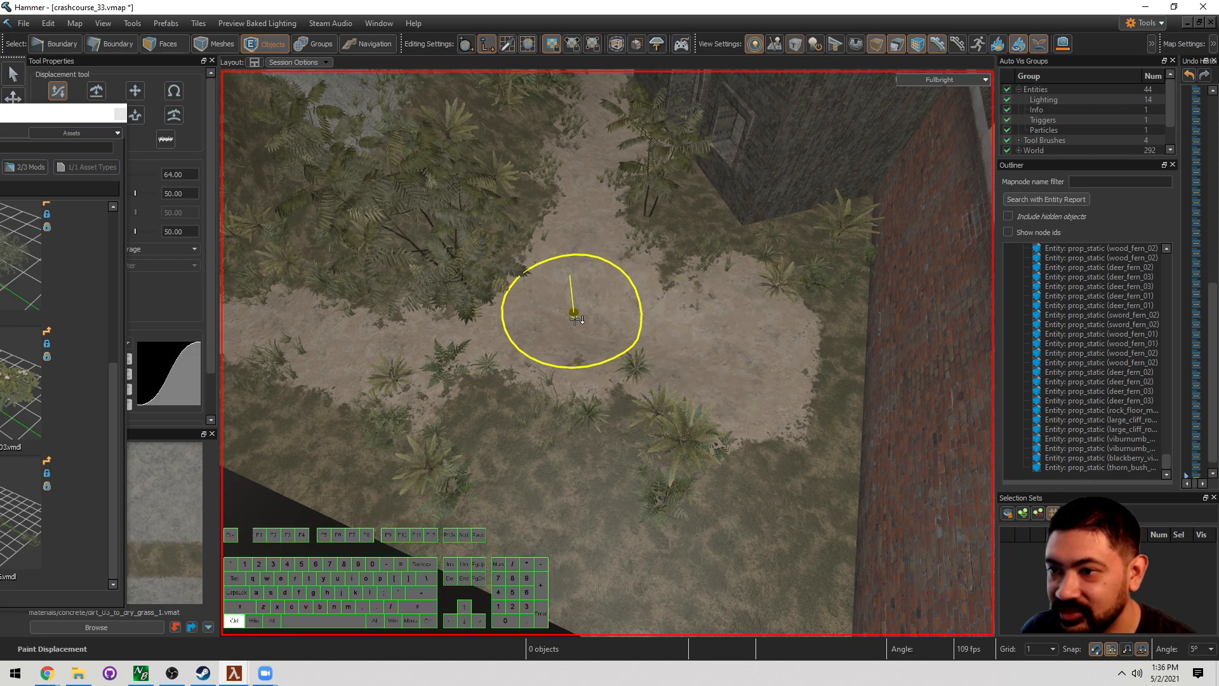
pyautogui.moveTo(575, 319); pyautogui.dragTo(582, 353, button='right')
pyautogui.press('w')
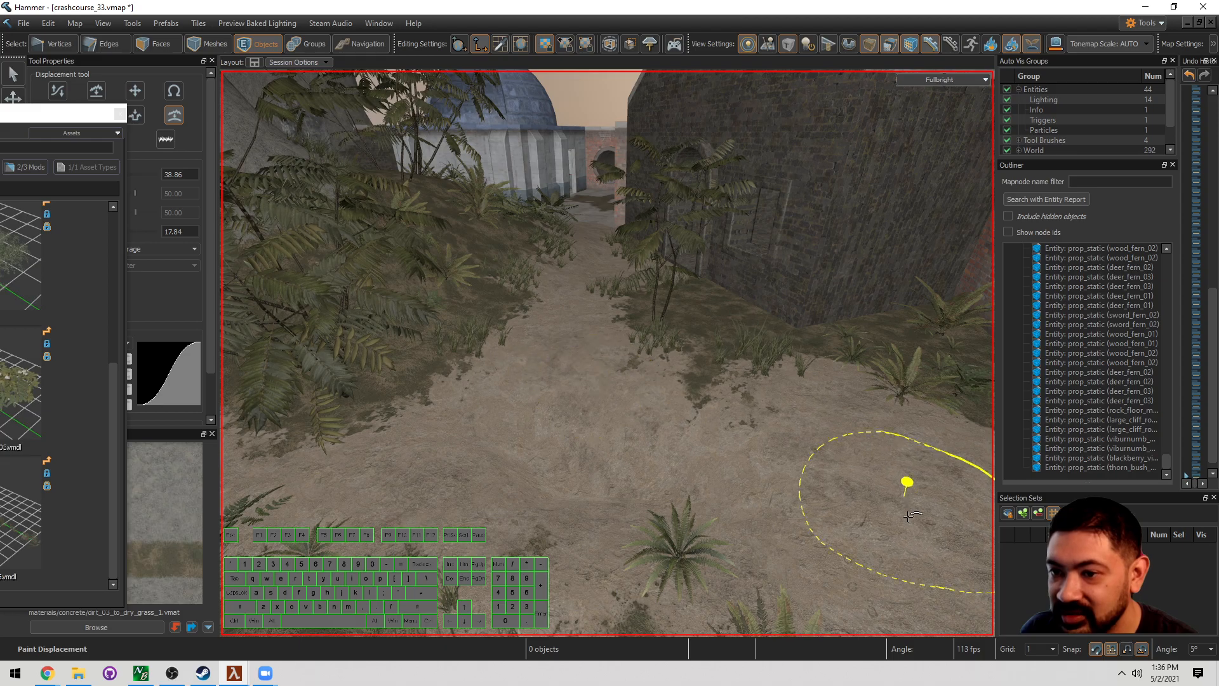
# Step: Delete the fern growing out of the bare dirt in front of the brick wall
pyautogui.press('w')
pyautogui.moveTo(546, 522); pyautogui.dragTo(607, 354, button='right')
pyautogui.press('s')
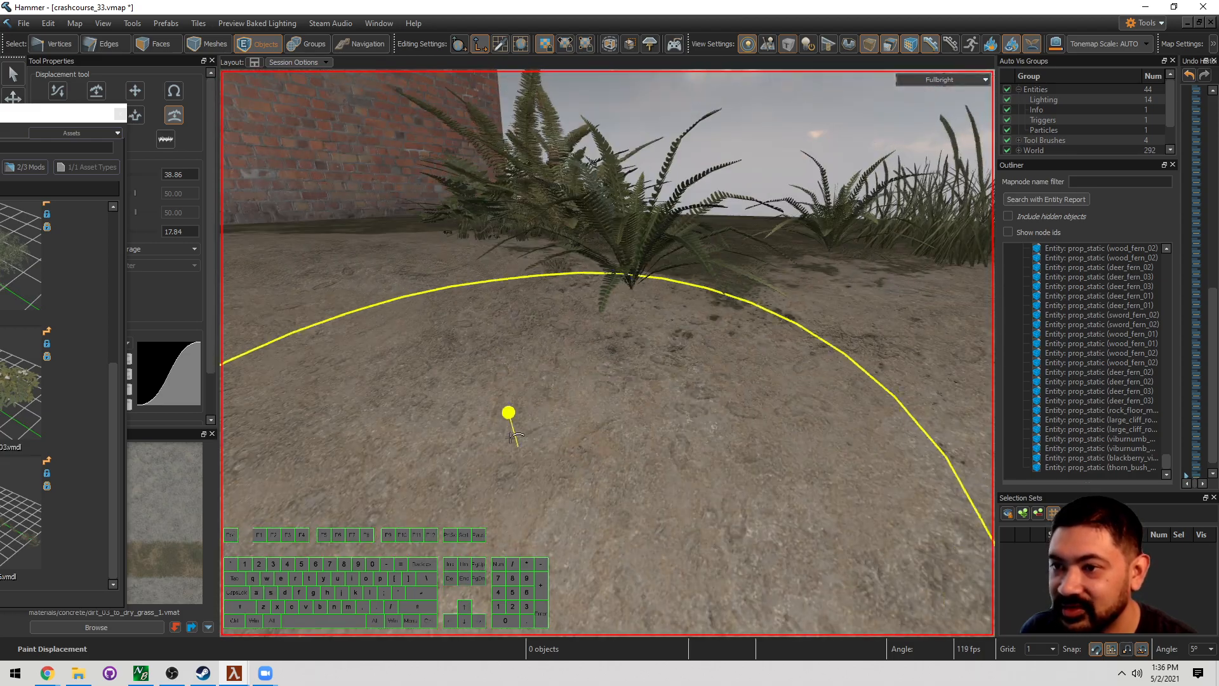
pyautogui.press('5')
pyautogui.click(634, 277)
pyautogui.press('Delete')
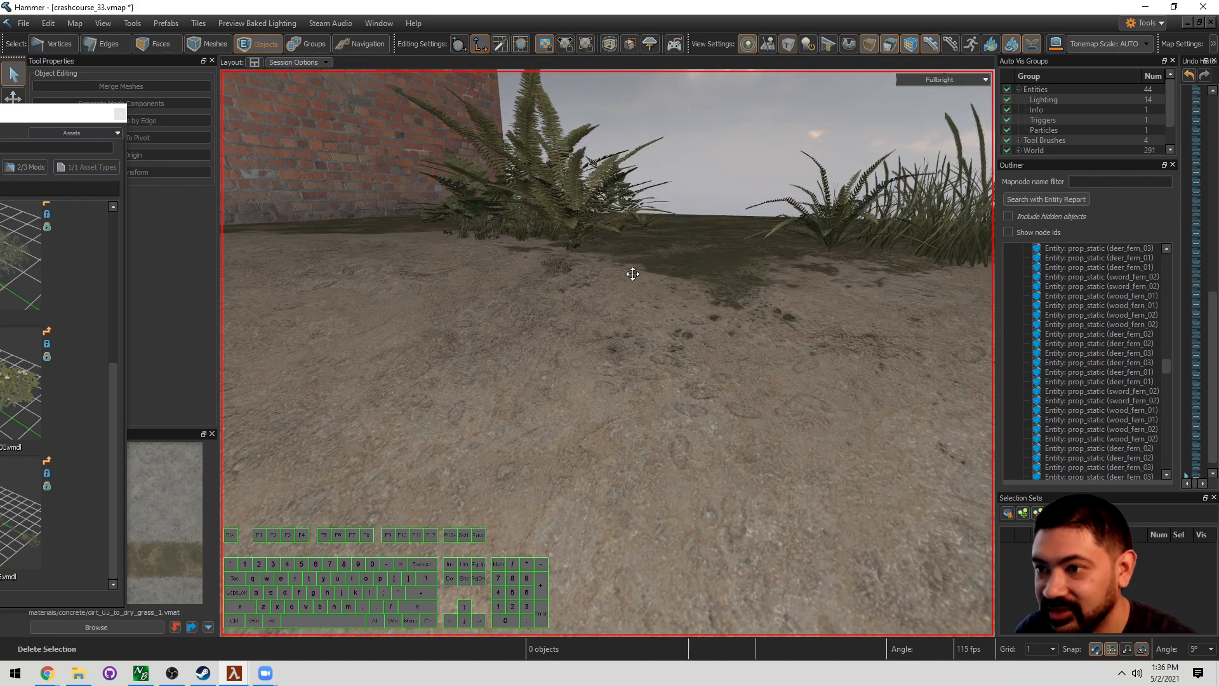
# Step: Sculpt and smooth the displaced ground along the dirt path with repeated displacement brush strokes
pyautogui.moveTo(633, 274)
pyautogui.mouseDown(button='right')
pyautogui.moveTo(633, 304)
pyautogui.moveTo(607, 354)
pyautogui.mouseUp(button='right')
pyautogui.hotkey('shift', 'b')
pyautogui.moveTo(673, 381); pyautogui.dragTo(625, 381)
pyautogui.moveTo(625, 381); pyautogui.dragTo(607, 354, button='right')
pyautogui.press('a')
pyautogui.moveTo(604, 281); pyautogui.dragTo(679, 332, button='right')
pyautogui.keyDown('ctrl'); pyautogui.moveTo(687, 342); pyautogui.dragTo(684, 336); pyautogui.keyUp('ctrl')
pyautogui.press('w')
pyautogui.moveTo(684, 336); pyautogui.dragTo(689, 344, button='right')
pyautogui.keyDown('ctrl'); pyautogui.moveTo(689, 343); pyautogui.dragTo(685, 357); pyautogui.keyUp('ctrl')
pyautogui.moveTo(685, 357)
pyautogui.mouseDown(button='right')
pyautogui.moveTo(732, 163)
pyautogui.moveTo(663, 379)
pyautogui.moveTo(675, 360)
pyautogui.mouseUp(button='right')
pyautogui.press('w')
pyautogui.keyDown('ctrl'); pyautogui.moveTo(675, 359); pyautogui.dragTo(650, 394); pyautogui.keyUp('ctrl')
# Step: Smooth the narrow sandy stretch of path between the grassy slope and the brick building
pyautogui.moveTo(638, 407); pyautogui.dragTo(604, 362, button='right')
pyautogui.press('w')
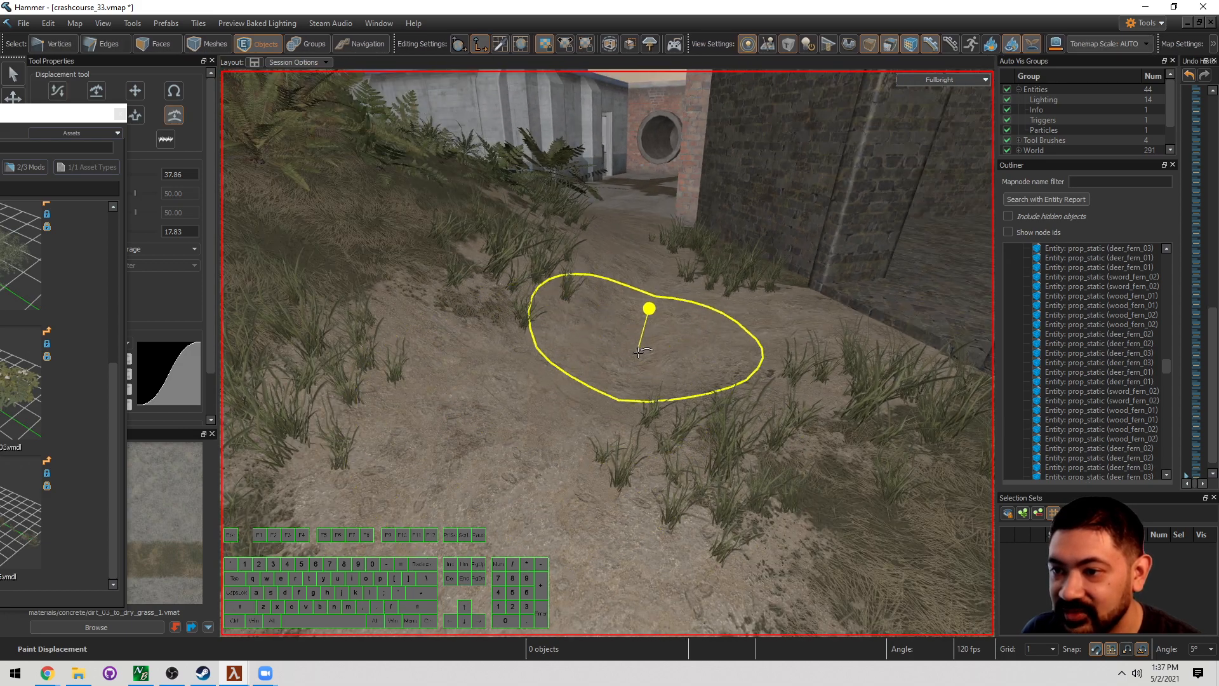
pyautogui.press('w')
pyautogui.moveTo(680, 350)
pyautogui.mouseDown(button='right')
pyautogui.moveTo(672, 212)
pyautogui.moveTo(667, 386)
pyautogui.mouseUp(button='right')
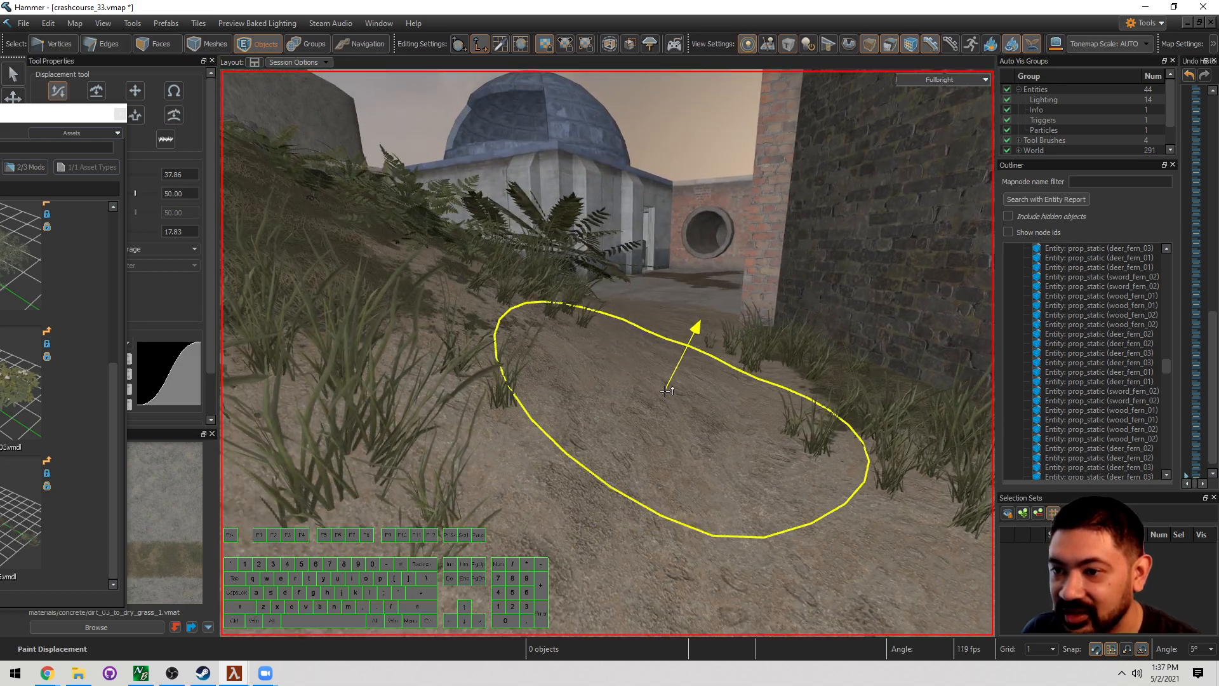
pyautogui.keyDown('ctrl'); pyautogui.moveTo(667, 387); pyautogui.dragTo(649, 358); pyautogui.keyUp('ctrl')
pyautogui.moveTo(648, 355); pyautogui.dragTo(639, 369, button='right')
pyautogui.press('w')
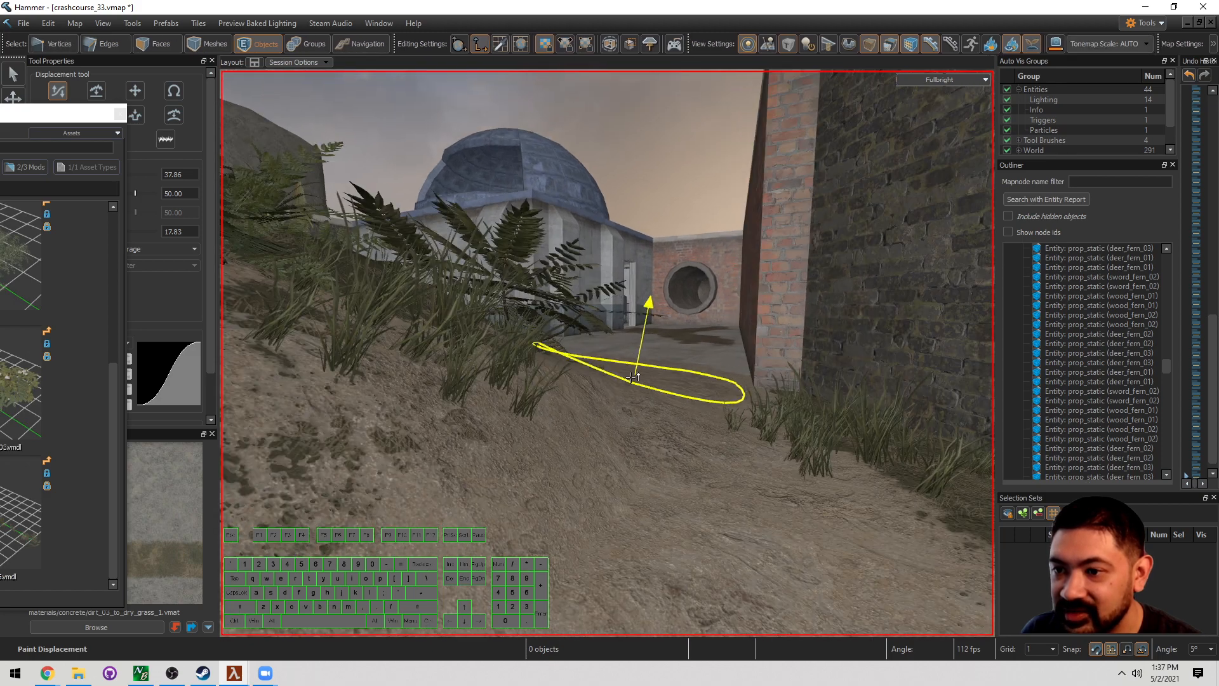
pyautogui.keyDown('ctrl'); pyautogui.moveTo(620, 400); pyautogui.dragTo(608, 427); pyautogui.keyUp('ctrl')
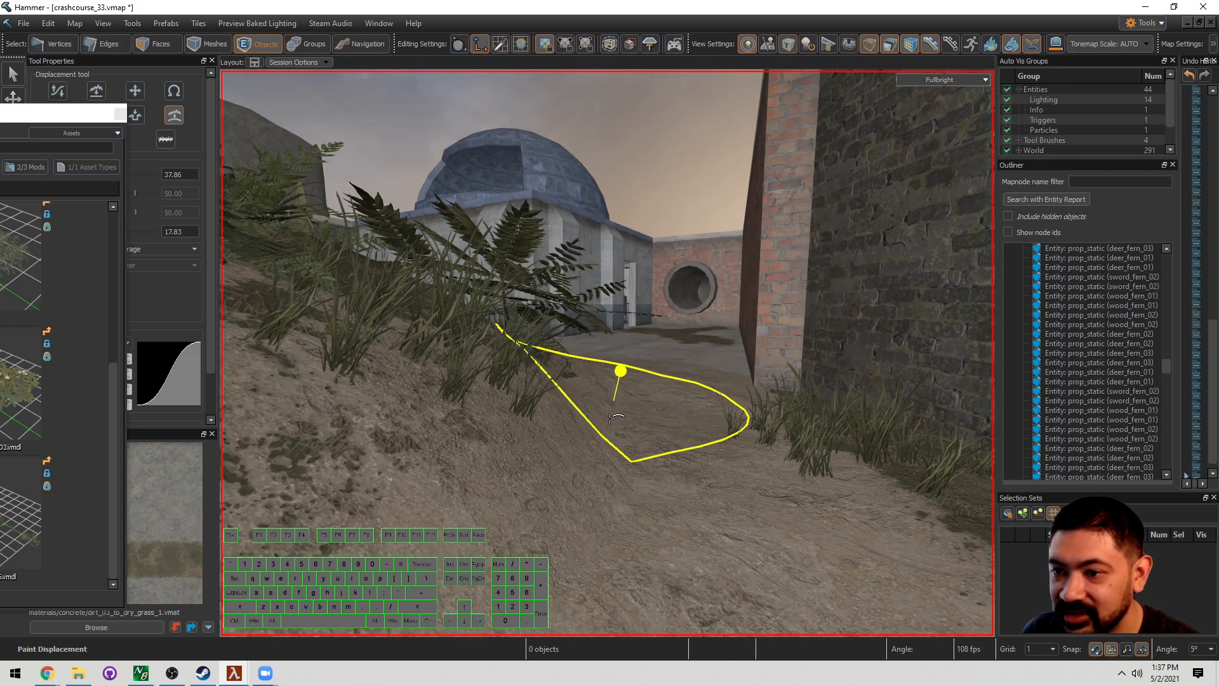
# Step: Separate the five narrow faces along the brick building's corner edge from the wall and hide everything unselected
pyautogui.press('w')
pyautogui.moveTo(615, 434)
pyautogui.mouseDown(button='right')
pyautogui.moveTo(609, 346)
pyautogui.moveTo(454, 463)
pyautogui.moveTo(632, 343)
pyautogui.moveTo(608, 354)
pyautogui.moveTo(555, 329)
pyautogui.mouseUp(button='right')
pyautogui.press('w')
pyautogui.press('5')
pyautogui.press('w')
pyautogui.press('w')
pyautogui.press('3')
pyautogui.press('s')
pyautogui.scroll(4, 555, 330)
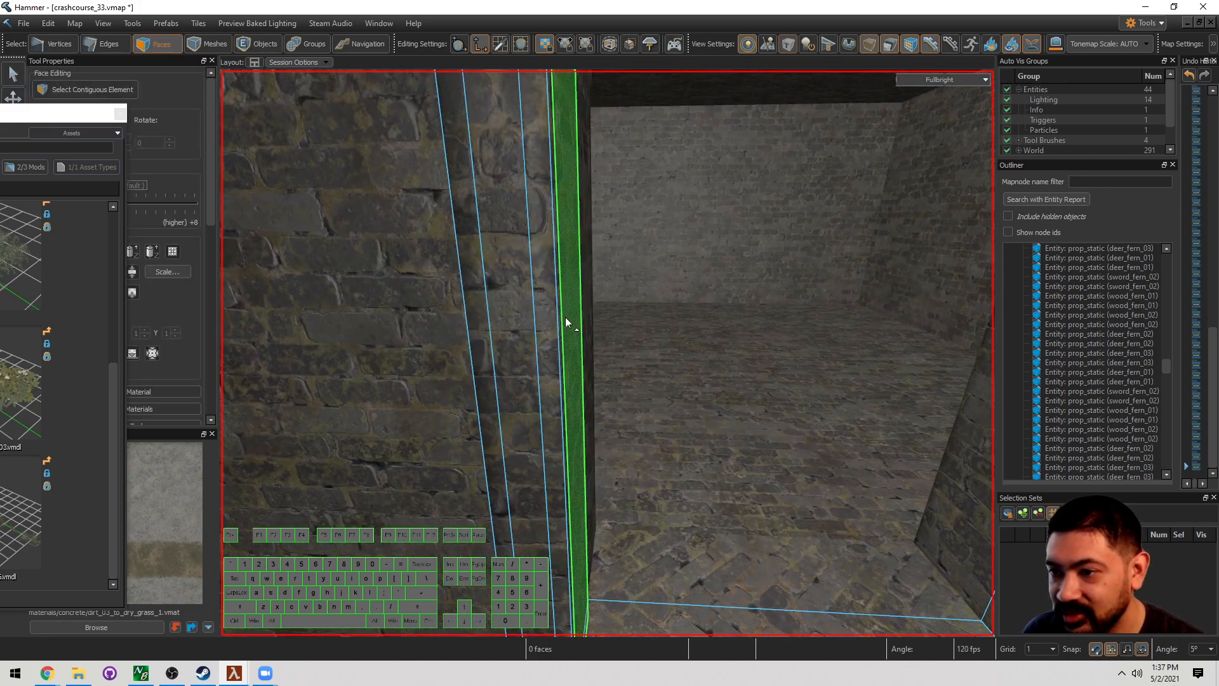
pyautogui.press('d')
pyautogui.moveTo(560, 395)
pyautogui.mouseDown(button='right')
pyautogui.moveTo(607, 353)
pyautogui.moveTo(560, 398)
pyautogui.mouseUp(button='right')
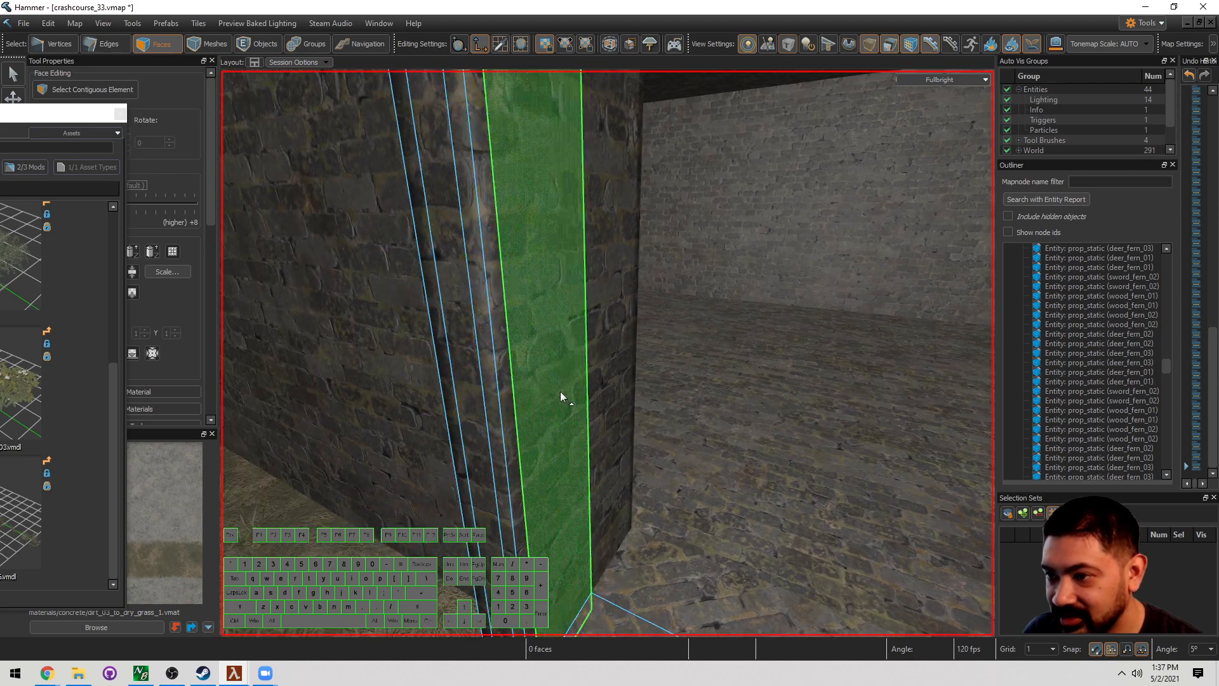
pyautogui.click(465, 363)
pyautogui.moveTo(465, 363); pyautogui.dragTo(499, 366, button='right')
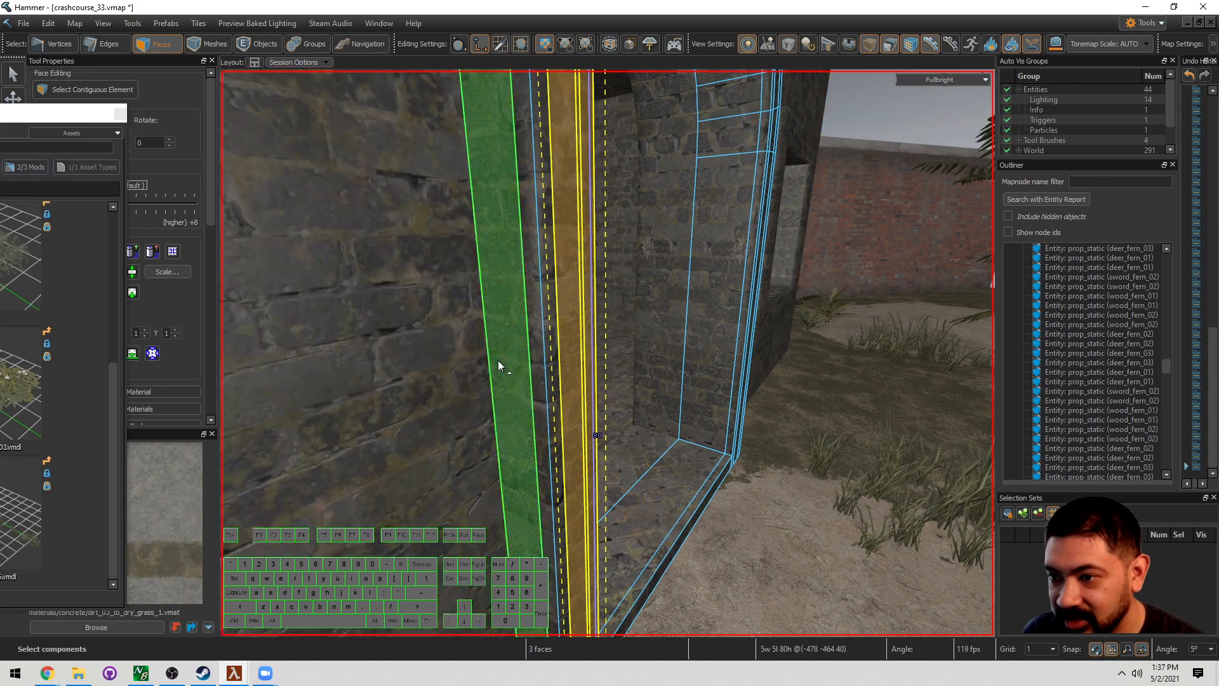
pyautogui.keyDown('shift'); pyautogui.click(541, 367); pyautogui.keyUp('shift')
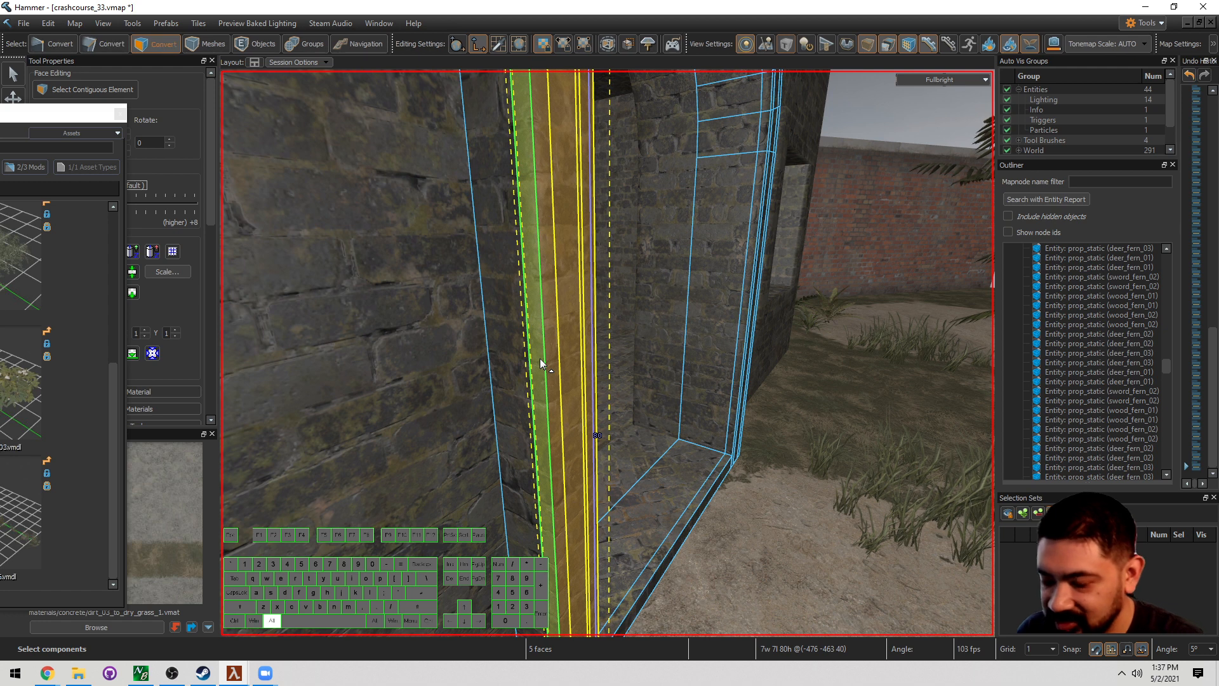
pyautogui.hotkey('alt', 'n')
pyautogui.hotkey('shift', 'h')
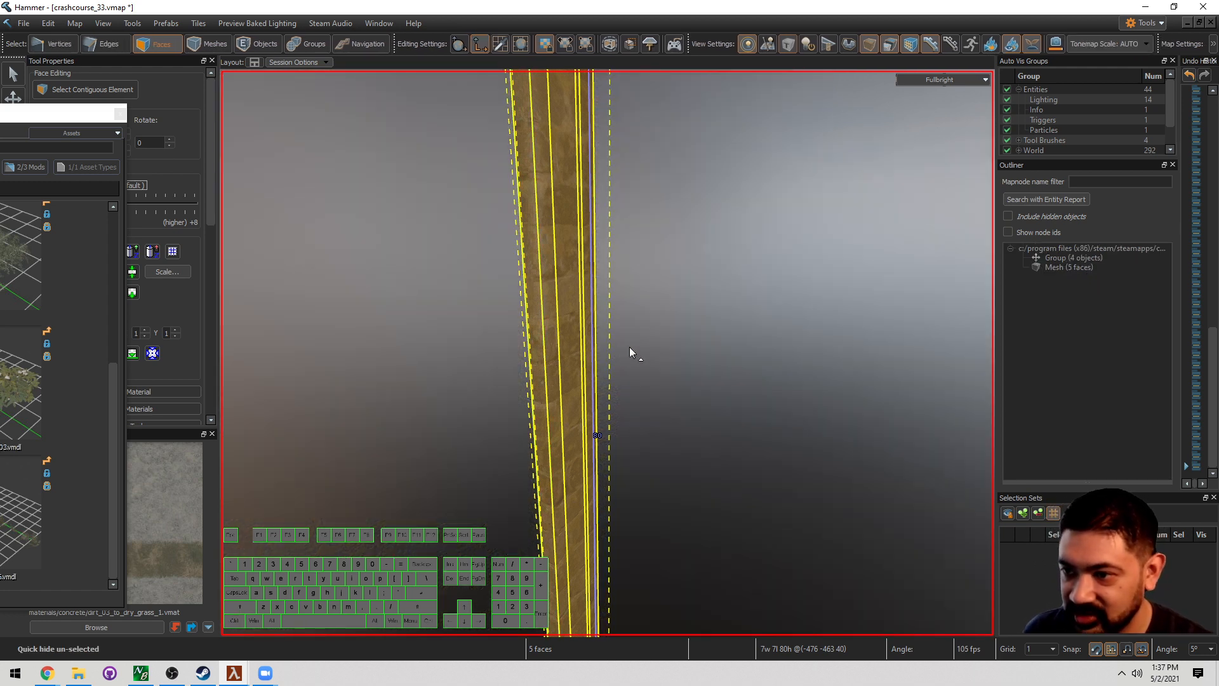
# Step: Cut the isolated brick corner strip horizontally with the clipping tool, keeping both sides
pyautogui.moveTo(630, 347); pyautogui.dragTo(673, 343, button='right')
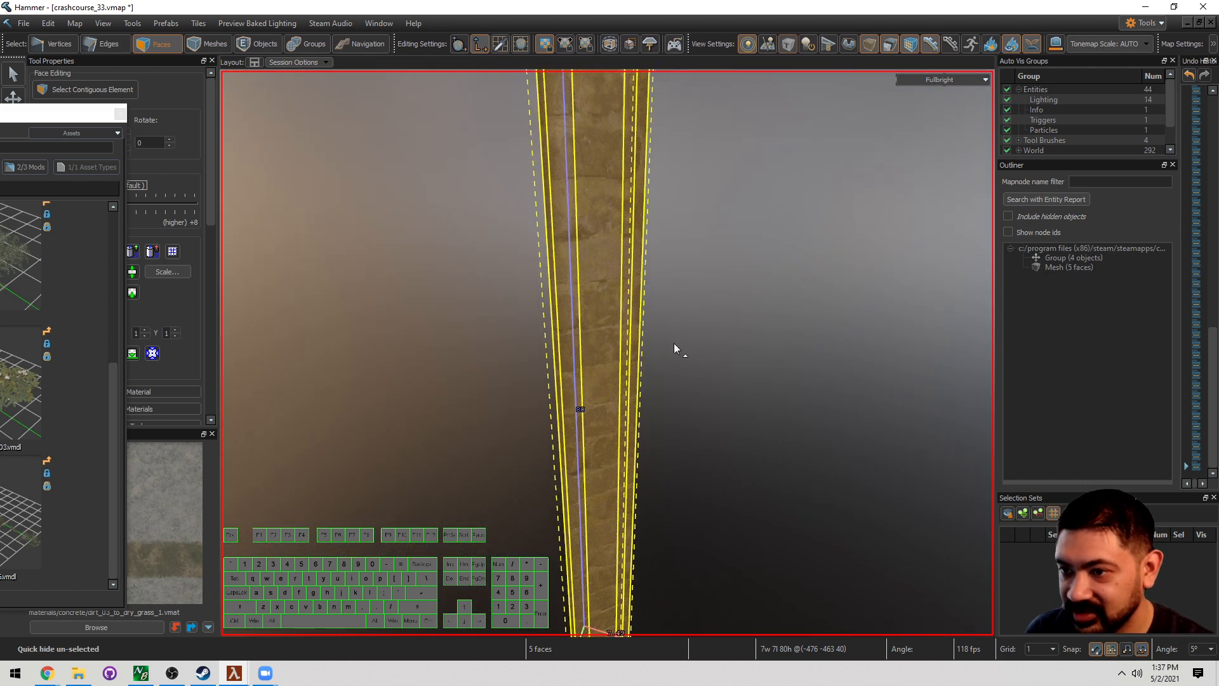
pyautogui.click(714, 340)
pyautogui.doubleClick(558, 356)
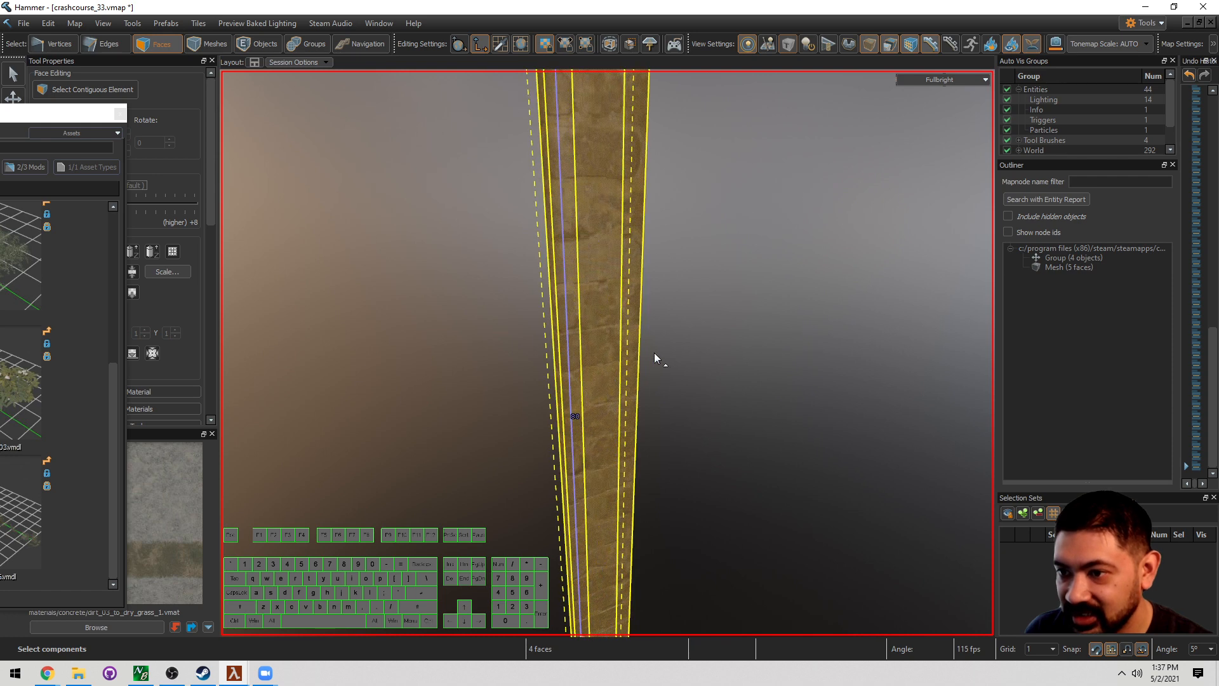
pyautogui.moveTo(656, 356); pyautogui.dragTo(577, 342, button='right')
pyautogui.press('a')
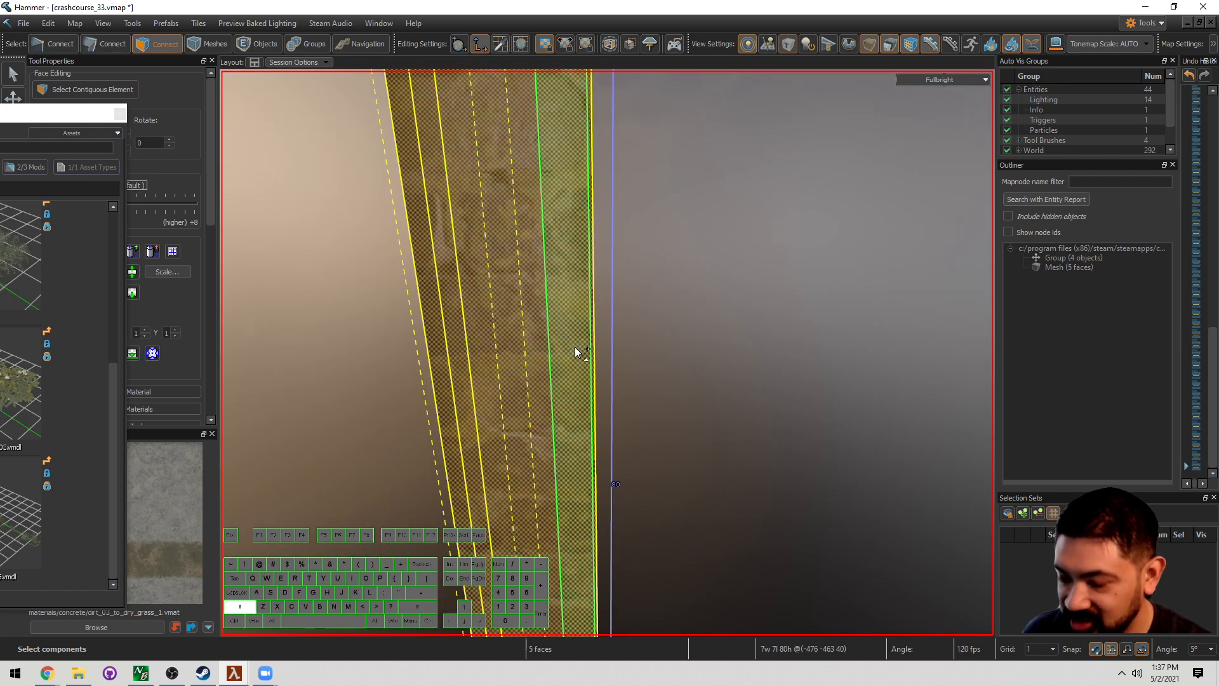
pyautogui.hotkey('shift', 'x')
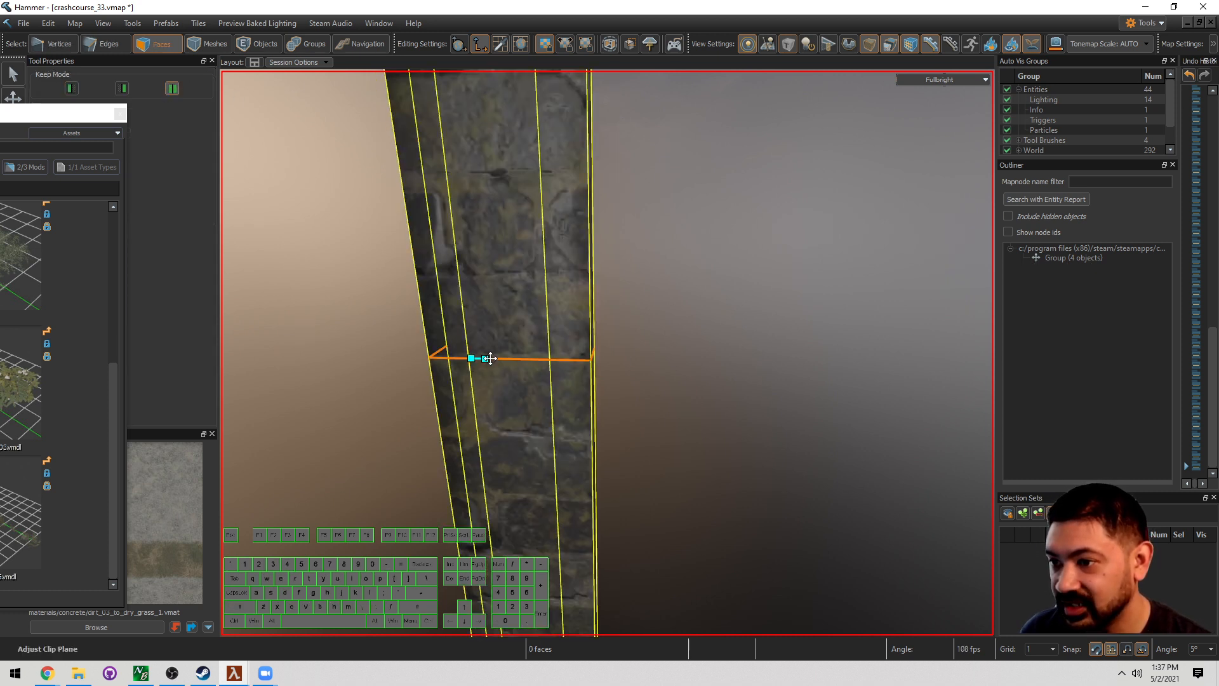
pyautogui.moveTo(549, 355); pyautogui.dragTo(550, 351, button='right')
pyautogui.press('s')
pyautogui.press('a')
pyautogui.press('Return')
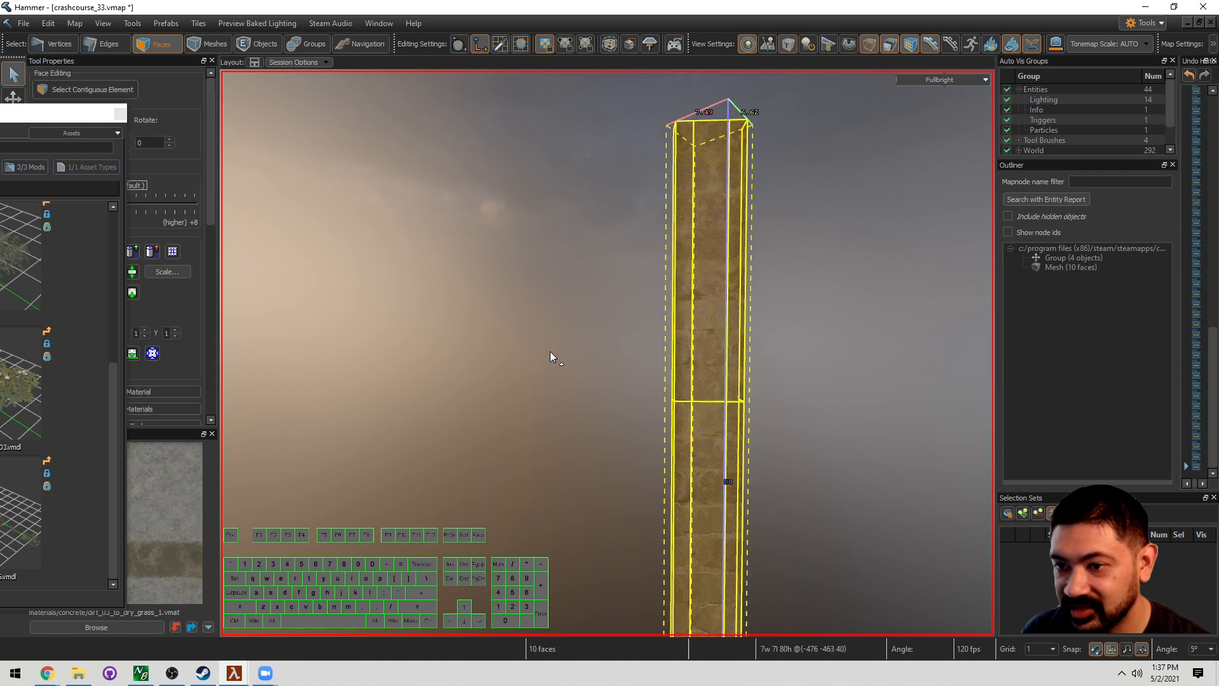
# Step: Add three more evenly spaced horizontal cuts above the first one on the brick corner strip, keeping both sides
pyautogui.press('w')
pyautogui.press('d')
pyautogui.hotkey('shift', 'x')
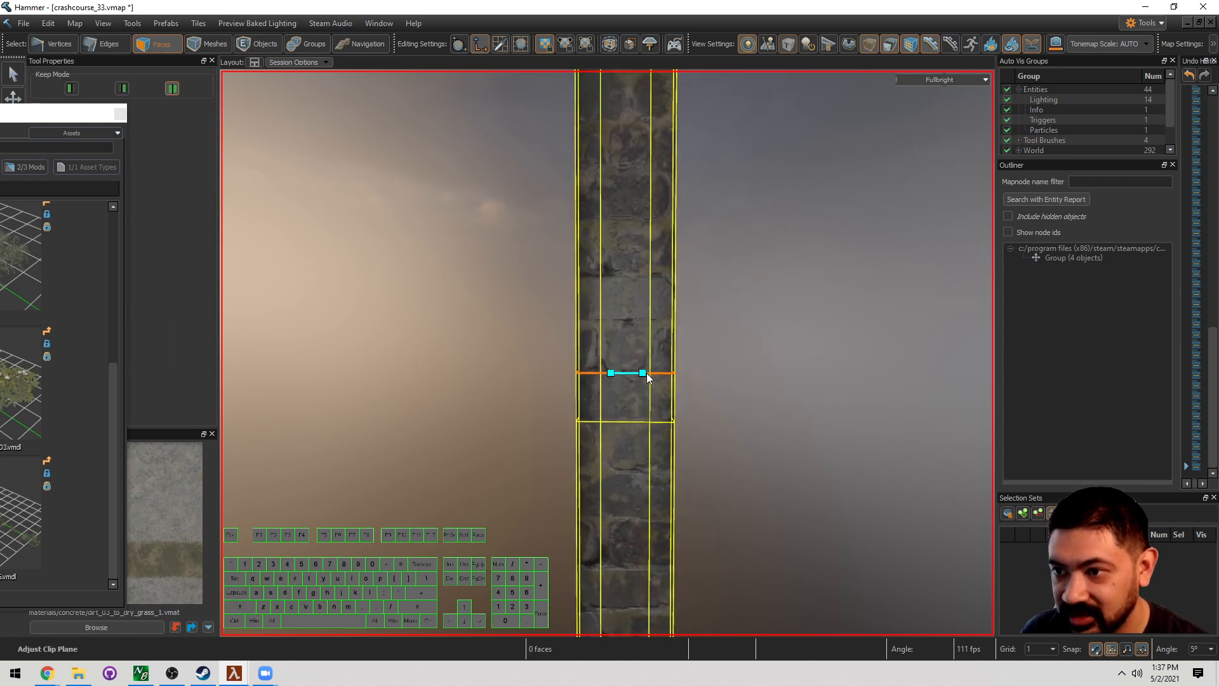
pyautogui.press('Return')
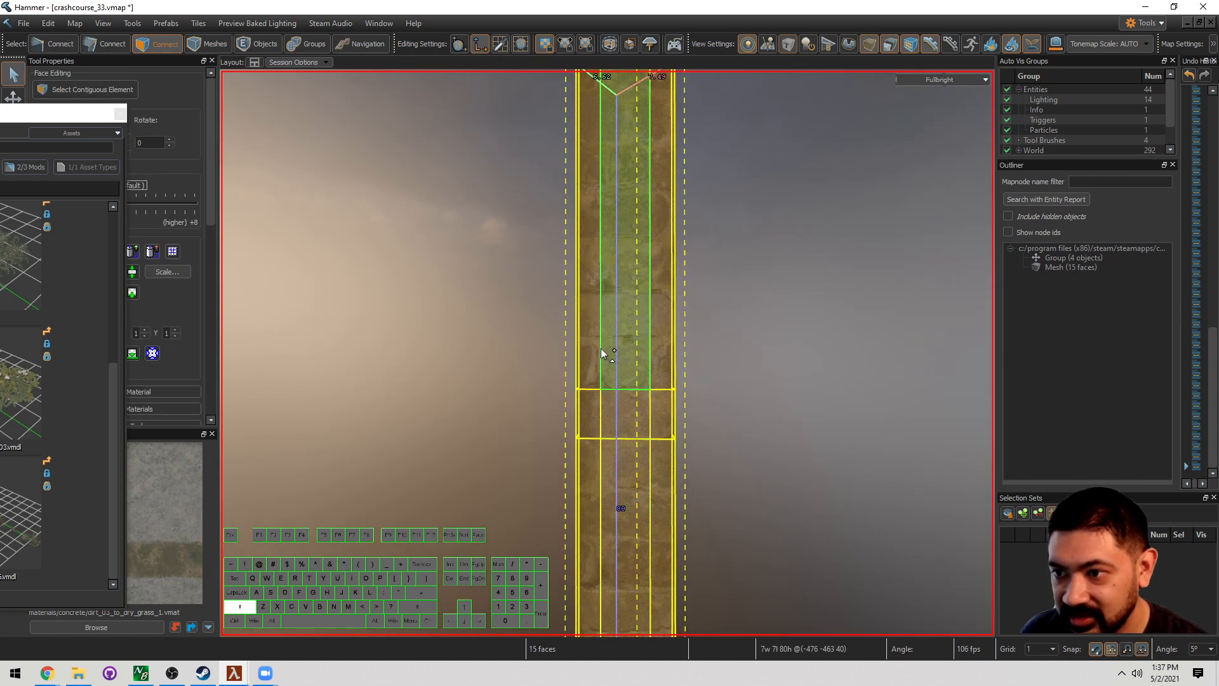
pyautogui.hotkey('shift', 'x')
pyautogui.moveTo(602, 340); pyautogui.dragTo(624, 339)
pyautogui.press('Return')
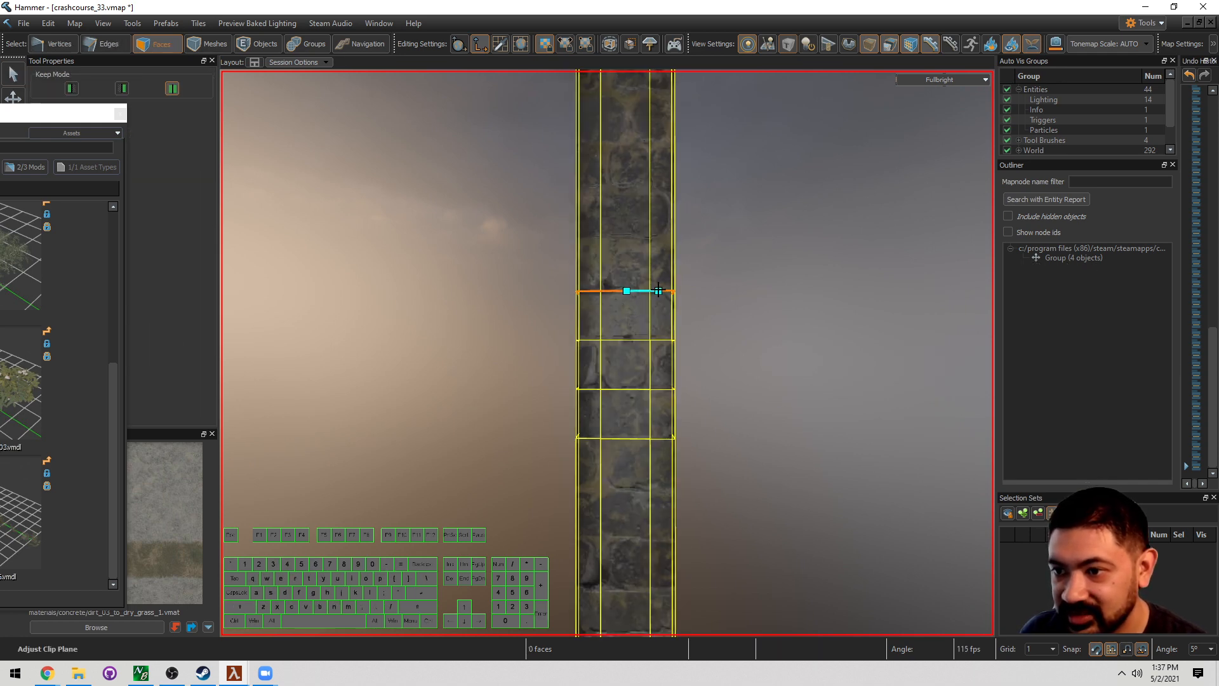
pyautogui.press('Return')
# Step: Delete the band of five faces between the two lowest cuts on the brick corner strip
pyautogui.click(493, 412)
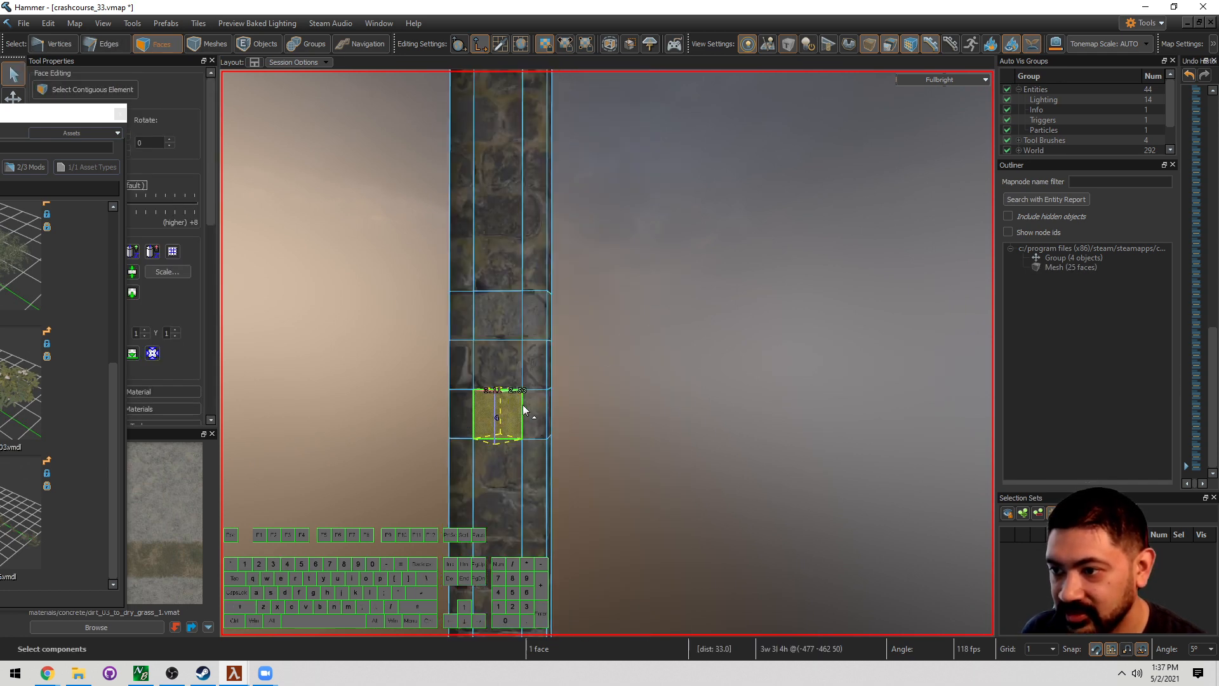
pyautogui.press('w')
pyautogui.moveTo(523, 405); pyautogui.dragTo(592, 424, button='right')
pyautogui.moveTo(729, 440); pyautogui.dragTo(629, 468, button='right')
pyautogui.keyDown('shift'); pyautogui.click(432, 429); pyautogui.keyUp('shift')
pyautogui.keyDown('shift'); pyautogui.click(396, 421); pyautogui.keyUp('shift')
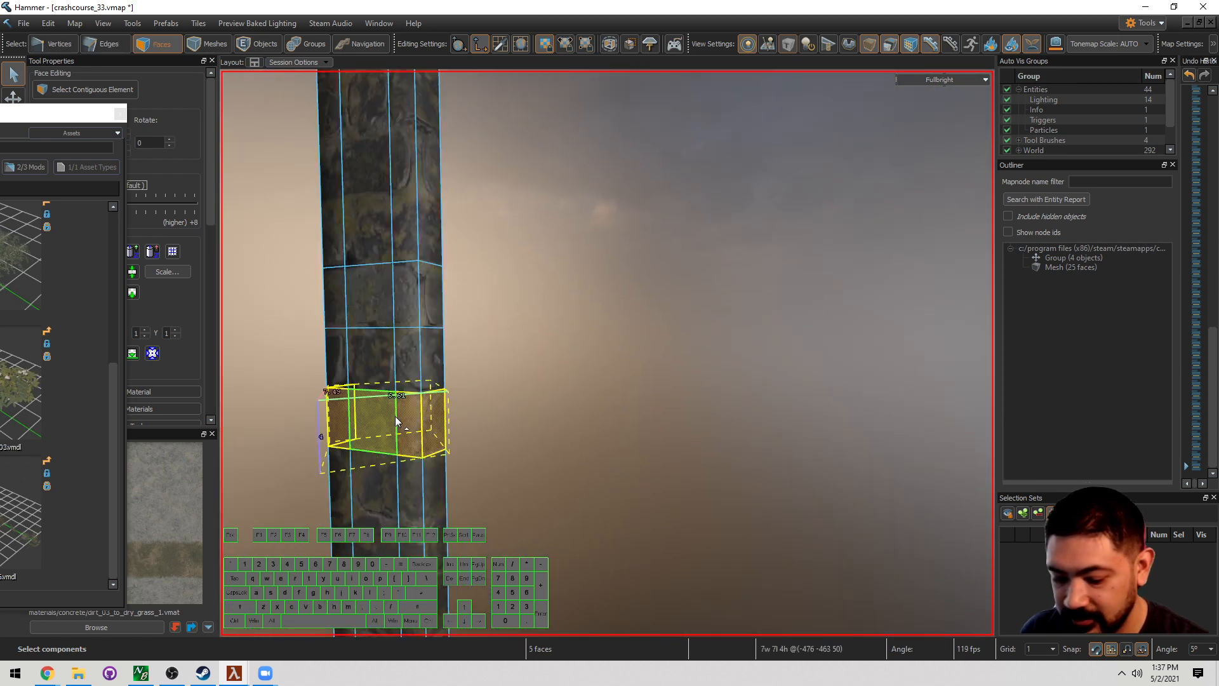
# Step: Bridge the two end edges below the gap to cap the top of the lower brick strip
pyautogui.click(436, 456)
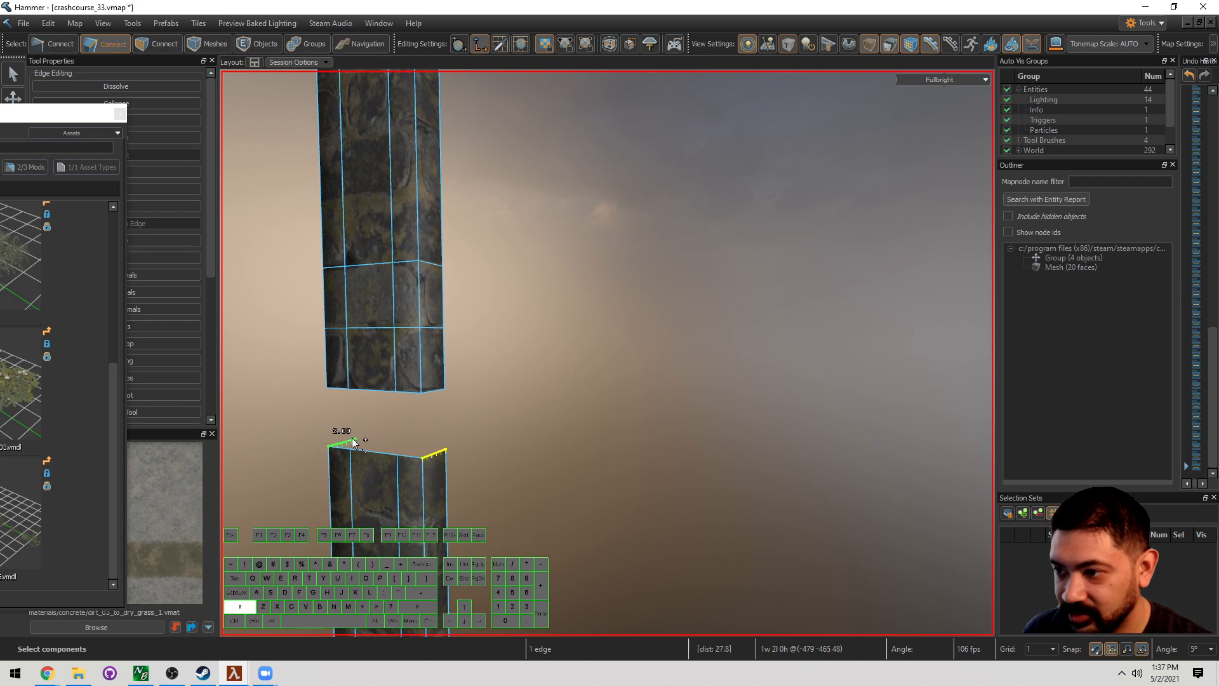
pyautogui.keyDown('shift'); pyautogui.click(352, 440); pyautogui.keyUp('shift')
pyautogui.hotkey('alt', 'b')
pyautogui.press('w')
pyautogui.moveTo(474, 420)
pyautogui.mouseDown(button='right')
pyautogui.moveTo(606, 354)
pyautogui.moveTo(473, 421)
pyautogui.mouseUp(button='right')
pyautogui.press('s')
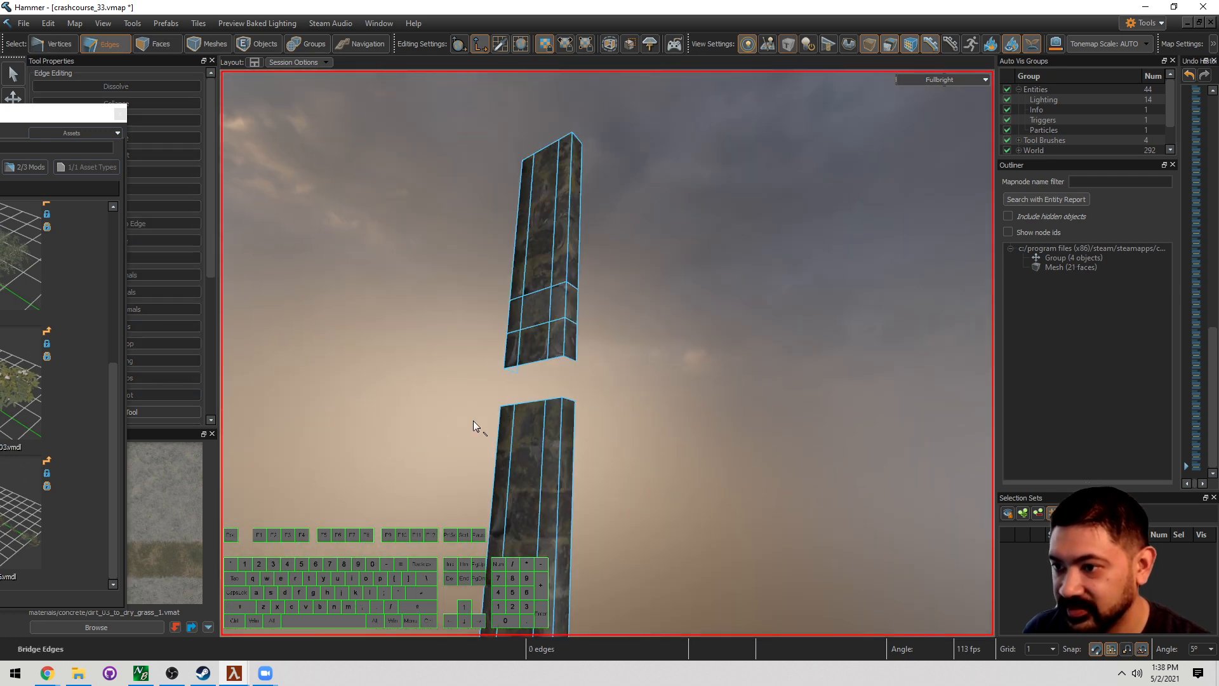
# Step: Bridge the two end edges above the gap to close the underside of the upper brick strip
pyautogui.click(573, 359)
pyautogui.press('w')
pyautogui.moveTo(573, 359); pyautogui.dragTo(598, 308, button='right')
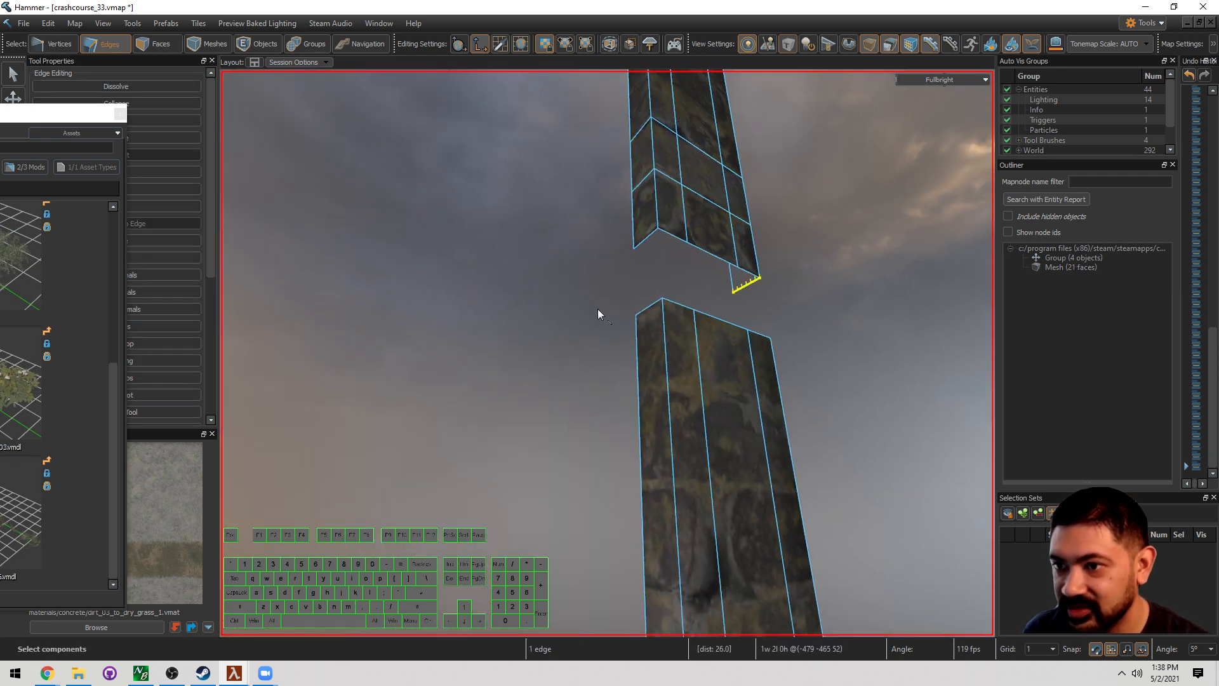
pyautogui.keyDown('shift'); pyautogui.click(637, 249); pyautogui.keyUp('shift')
pyautogui.hotkey('alt', 'b')
# Step: Delete the band of five faces one level above the gap on the brick corner strip, leaving a separate short block
pyautogui.press('s')
pyautogui.moveTo(636, 249); pyautogui.dragTo(607, 354, button='right')
pyautogui.press('w')
pyautogui.press('w')
pyautogui.press('a')
pyautogui.press('3')
pyautogui.press('d')
pyautogui.press('a')
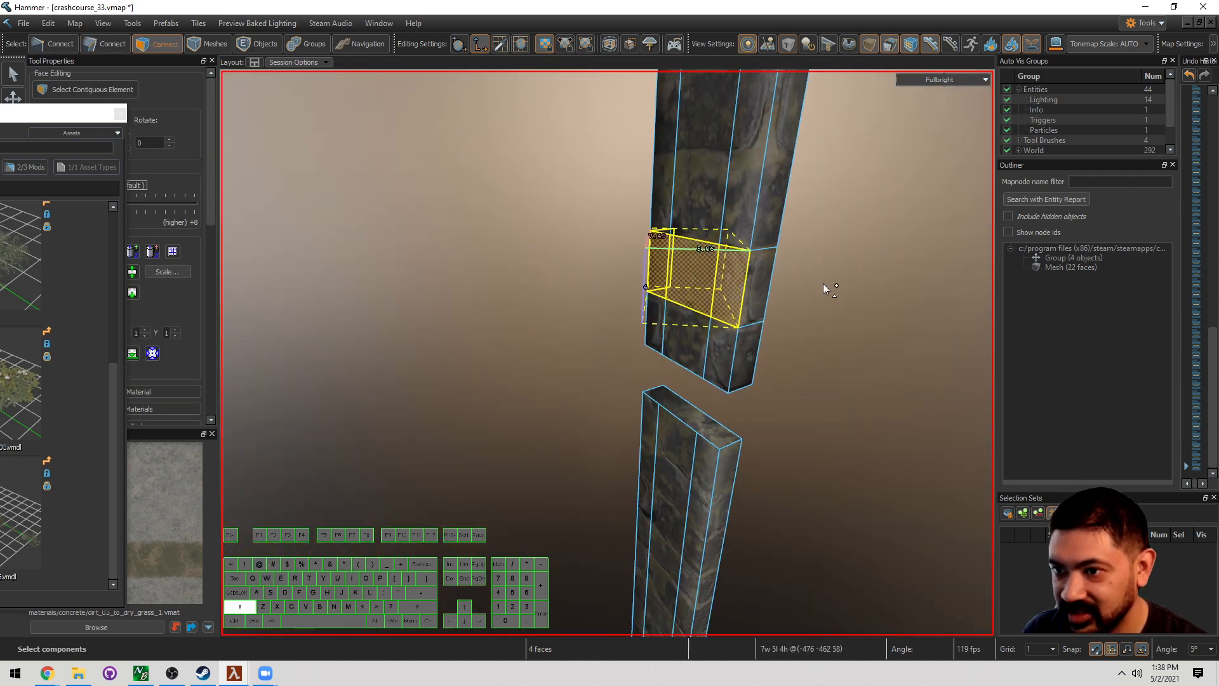
pyautogui.keyDown('shift'); pyautogui.click(751, 275); pyautogui.keyUp('shift')
pyautogui.press('Delete')
# Step: Bridge the two end edges on the short brick block to cap its top
pyautogui.press('2')
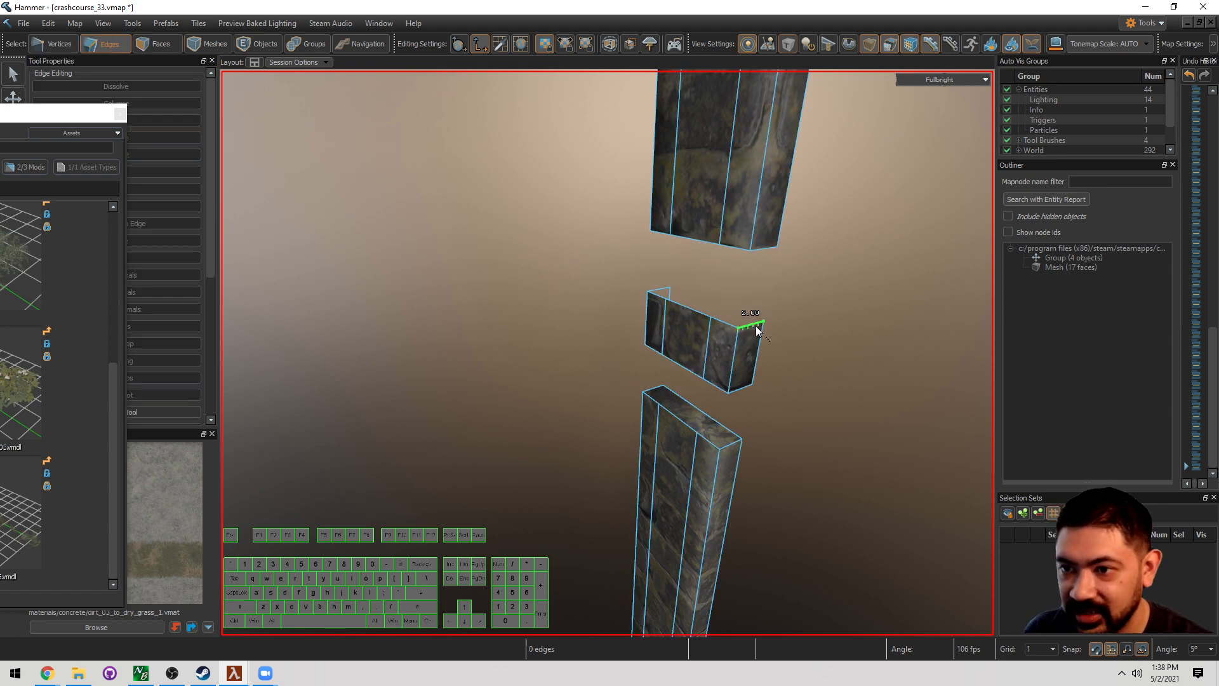
pyautogui.click(754, 324)
pyautogui.keyDown('shift'); pyautogui.click(658, 290); pyautogui.keyUp('shift')
pyautogui.press('b')
# Step: Bridge the two bottom end edges of the uppermost brick strip to close its underside
pyautogui.press('s')
pyautogui.moveTo(666, 291); pyautogui.dragTo(607, 354, button='right')
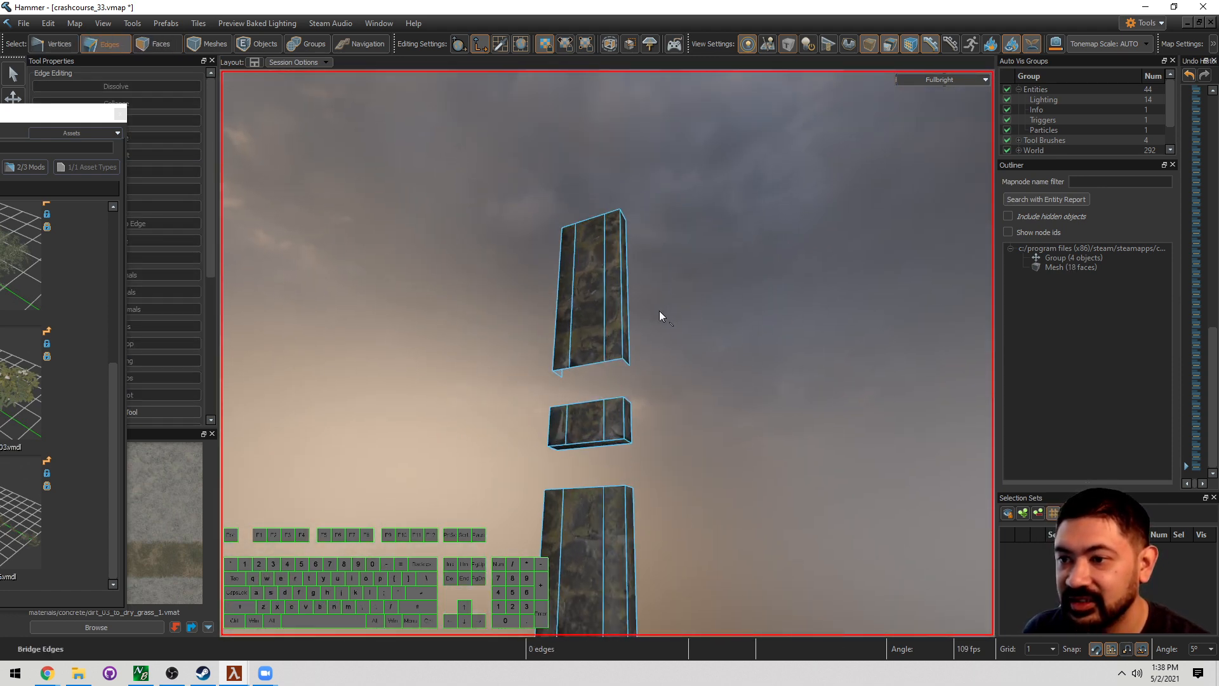
pyautogui.scroll(1, 660, 310)
pyautogui.click(628, 363)
pyautogui.keyDown('shift'); pyautogui.click(554, 375); pyautogui.keyUp('shift')
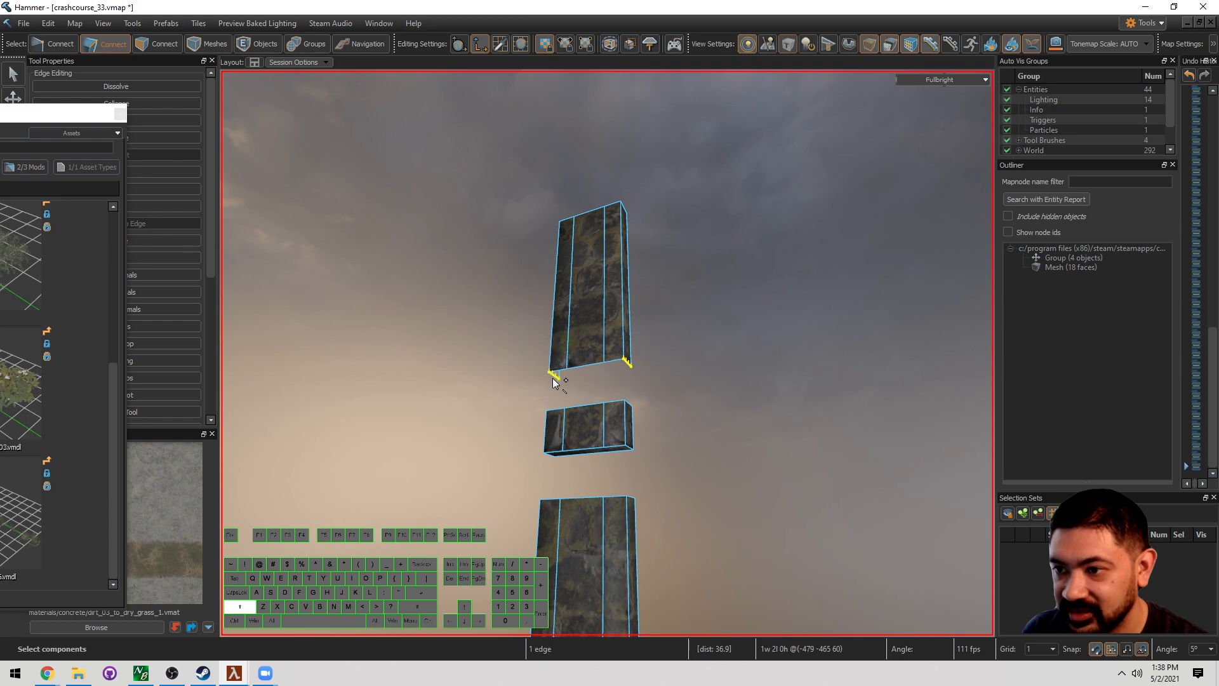
pyautogui.press('b')
# Step: Unhide the rest of the map and move inside the building to the checkered floor around the coiled cable
pyautogui.press('s')
pyautogui.moveTo(649, 380); pyautogui.dragTo(607, 353, button='right')
pyautogui.press('u')
pyautogui.press('5')
pyautogui.press('s')
pyautogui.press('a')
pyautogui.press('w')
pyautogui.press('w')
pyautogui.press('w')
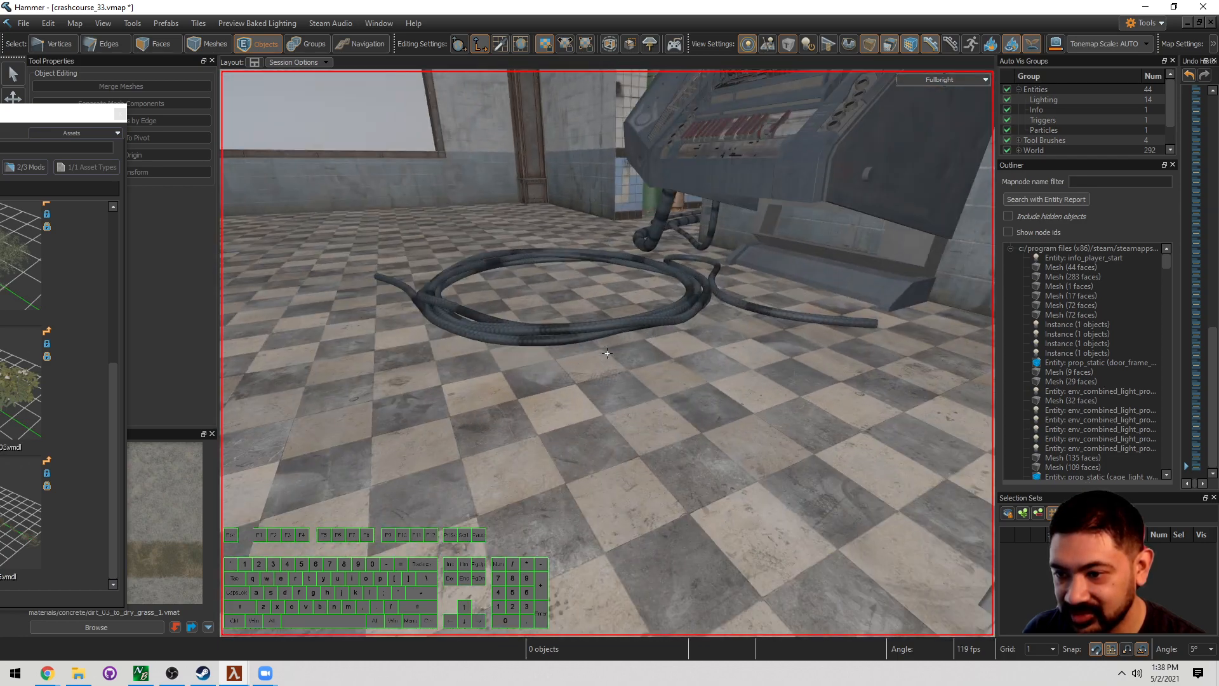
# Step: Isolate the checkered floor face and extract it into its own mesh
pyautogui.press('3')
pyautogui.click(658, 426)
pyautogui.moveTo(658, 425)
pyautogui.mouseDown(button='right')
pyautogui.moveTo(607, 353)
pyautogui.moveTo(665, 414)
pyautogui.mouseUp(button='right')
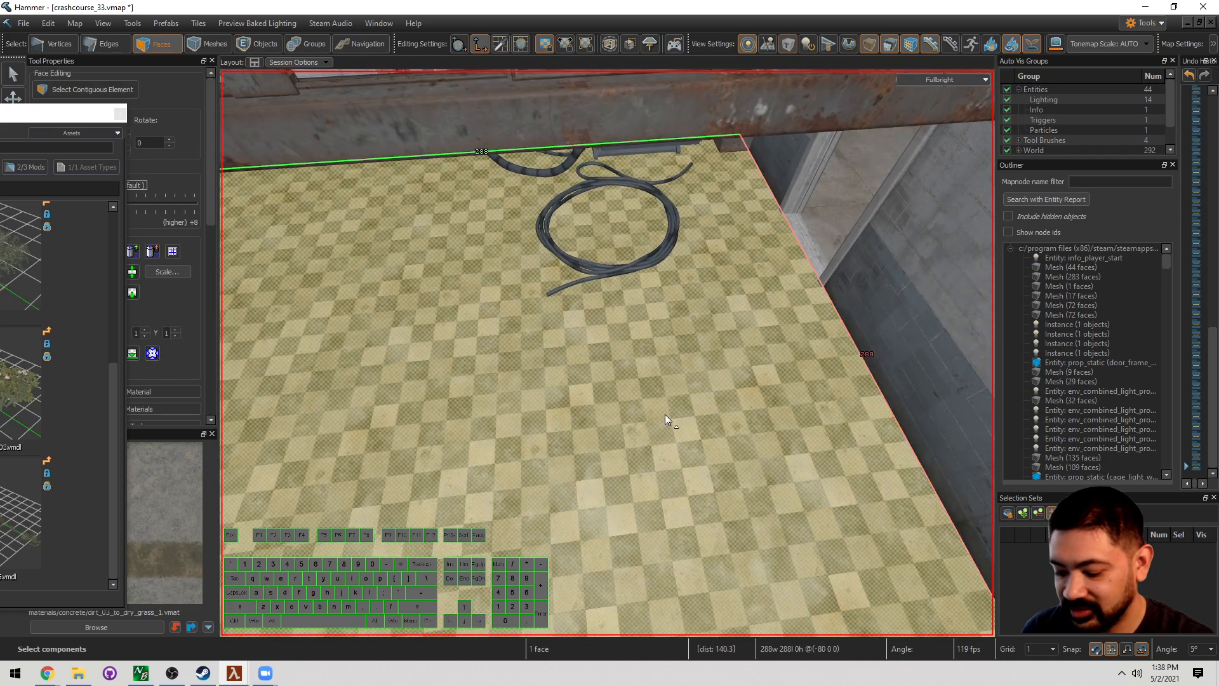
pyautogui.hotkey('shift', 'h')
pyautogui.hotkey('alt', 'n')
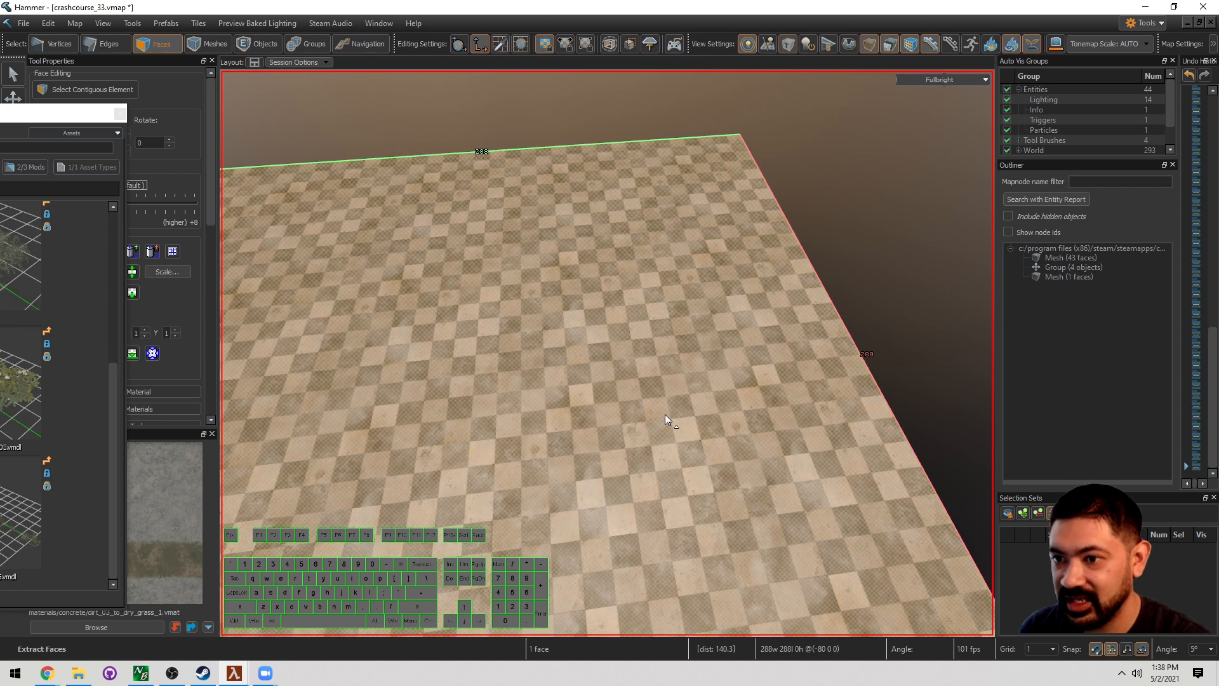
# Step: Lasso-select the three extra vertices along two opposite sides of the extracted floor face
pyautogui.press('s')
pyautogui.press('d')
pyautogui.moveTo(665, 414); pyautogui.dragTo(524, 208, button='right')
pyautogui.press('s')
pyautogui.press('1')
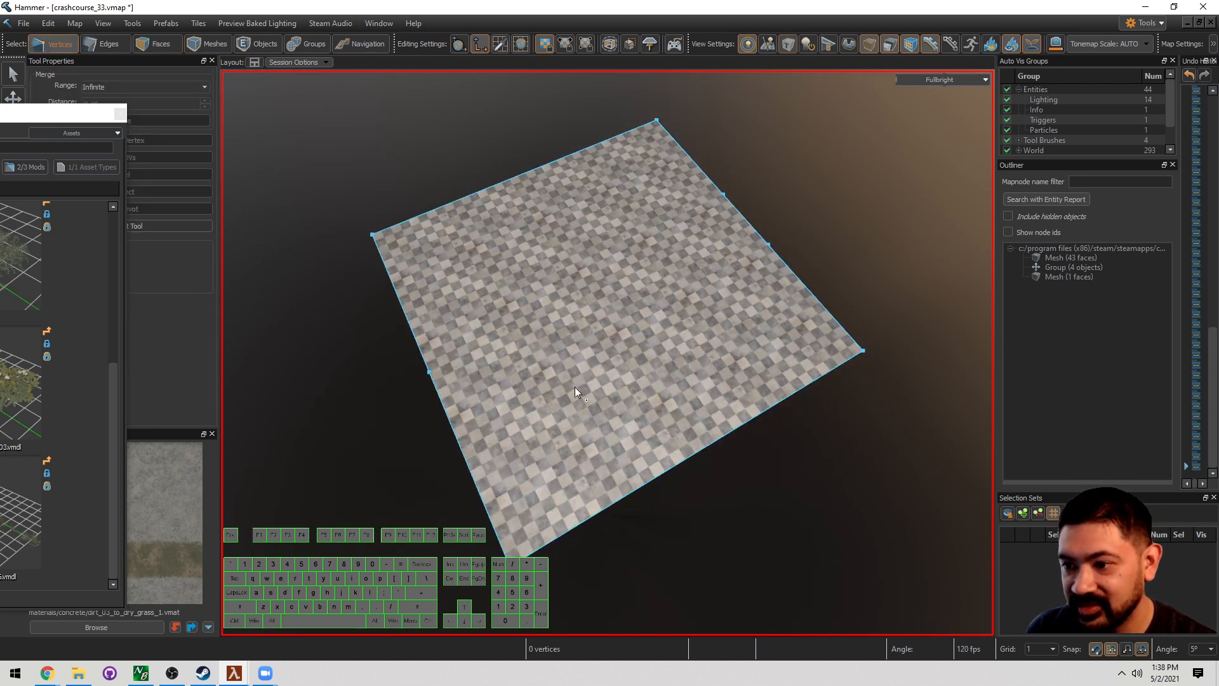
pyautogui.moveTo(752, 306)
pyautogui.mouseDown()
pyautogui.moveTo(684, 164)
pyautogui.moveTo(336, 385)
pyautogui.mouseUp()
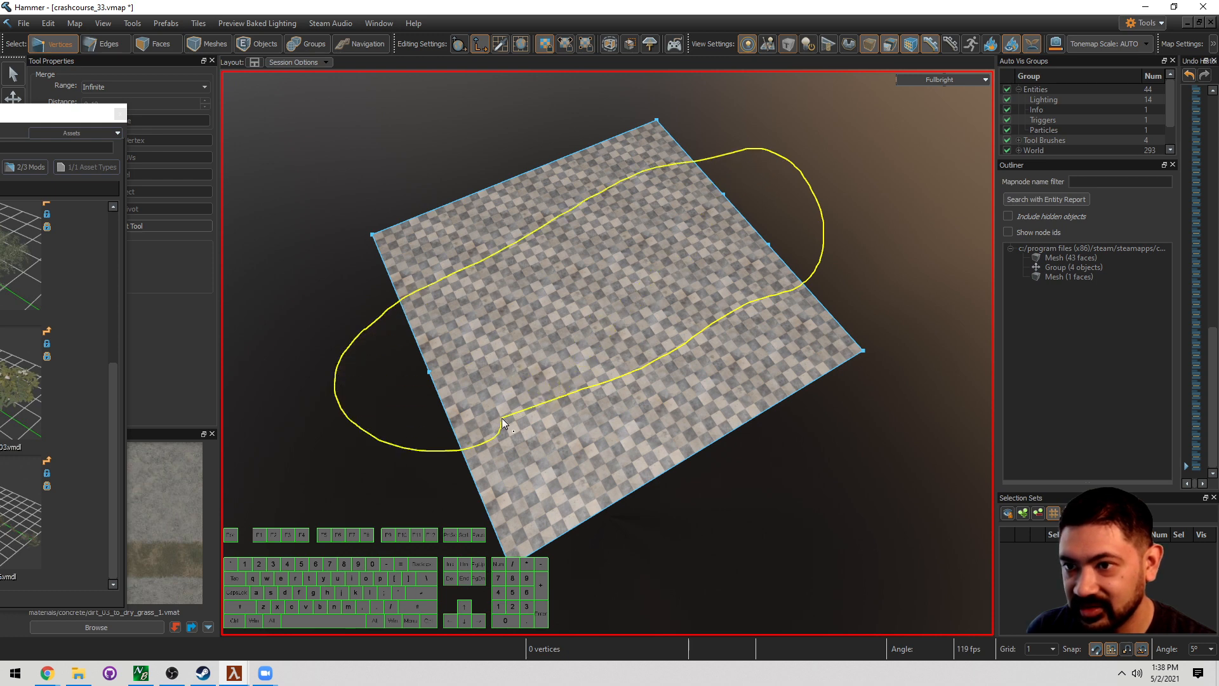
pyautogui.moveTo(502, 418); pyautogui.dragTo(501, 418)
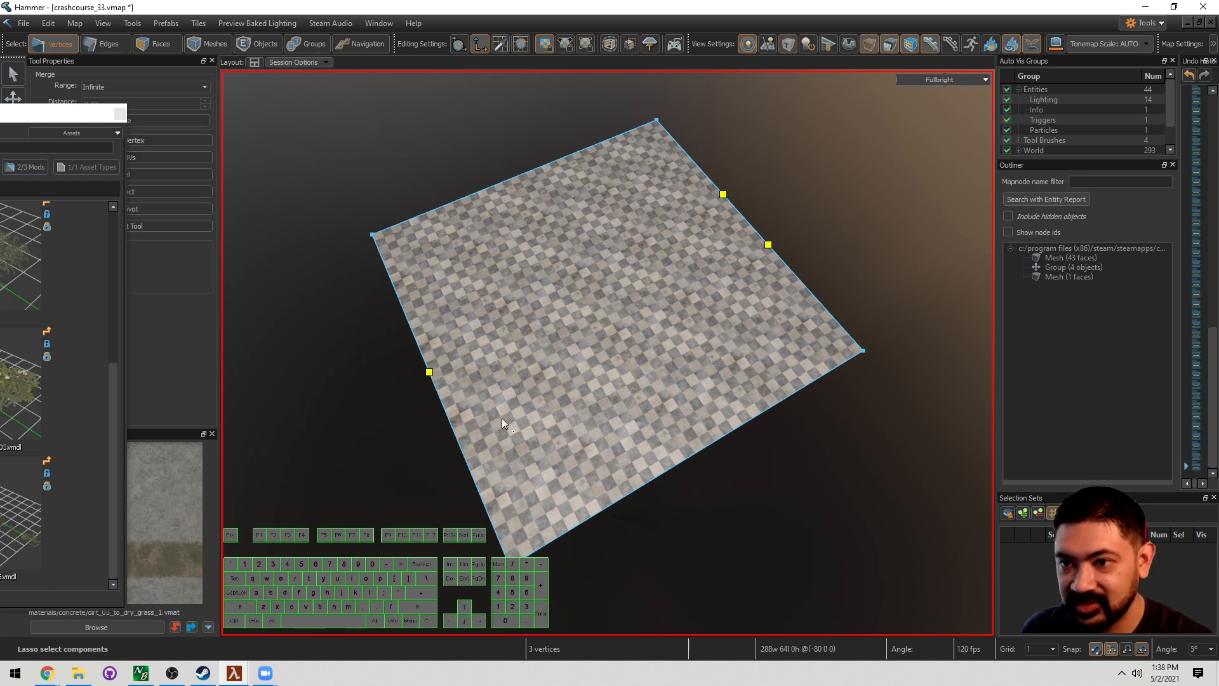
# Step: Unhide the map and cut the floor face parallel to the doorway wall, splitting off a 24-unit-deep strip and keeping both sides
pyautogui.press('3')
pyautogui.press('a')
pyautogui.moveTo(607, 353); pyautogui.dragTo(607, 353, button='right')
pyautogui.press('d')
pyautogui.press('w')
pyautogui.press('u')
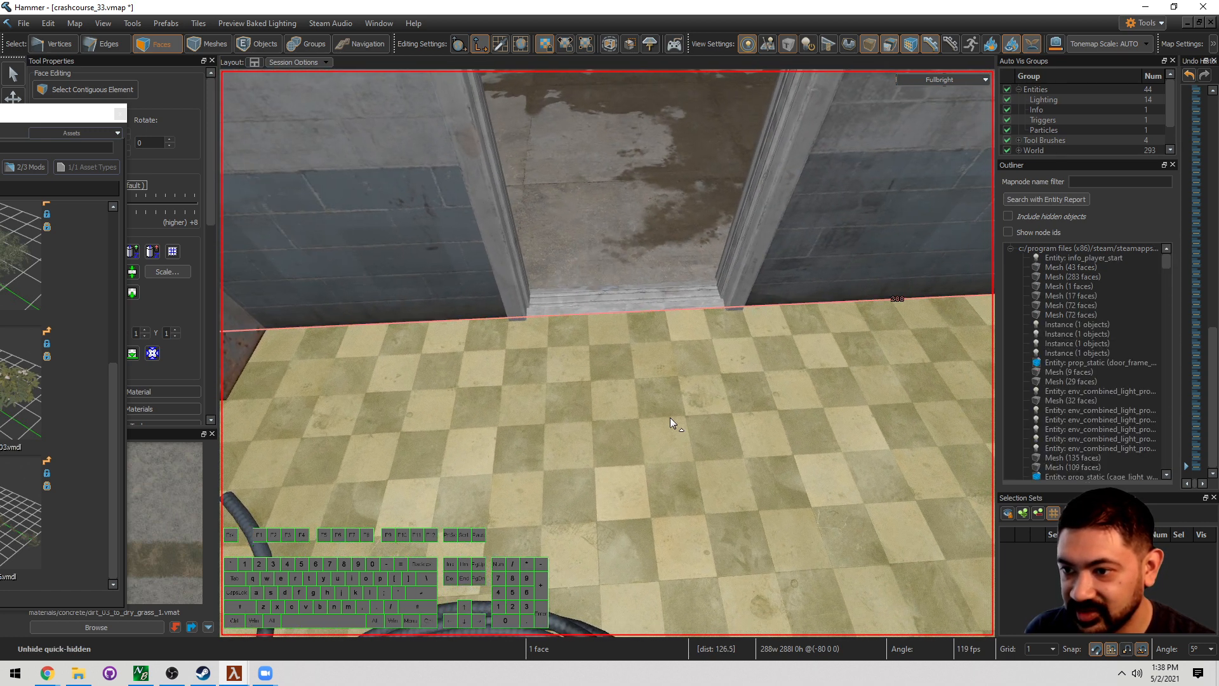
pyautogui.moveTo(644, 419); pyautogui.dragTo(607, 353, button='right')
pyautogui.hotkey('shift', 'x')
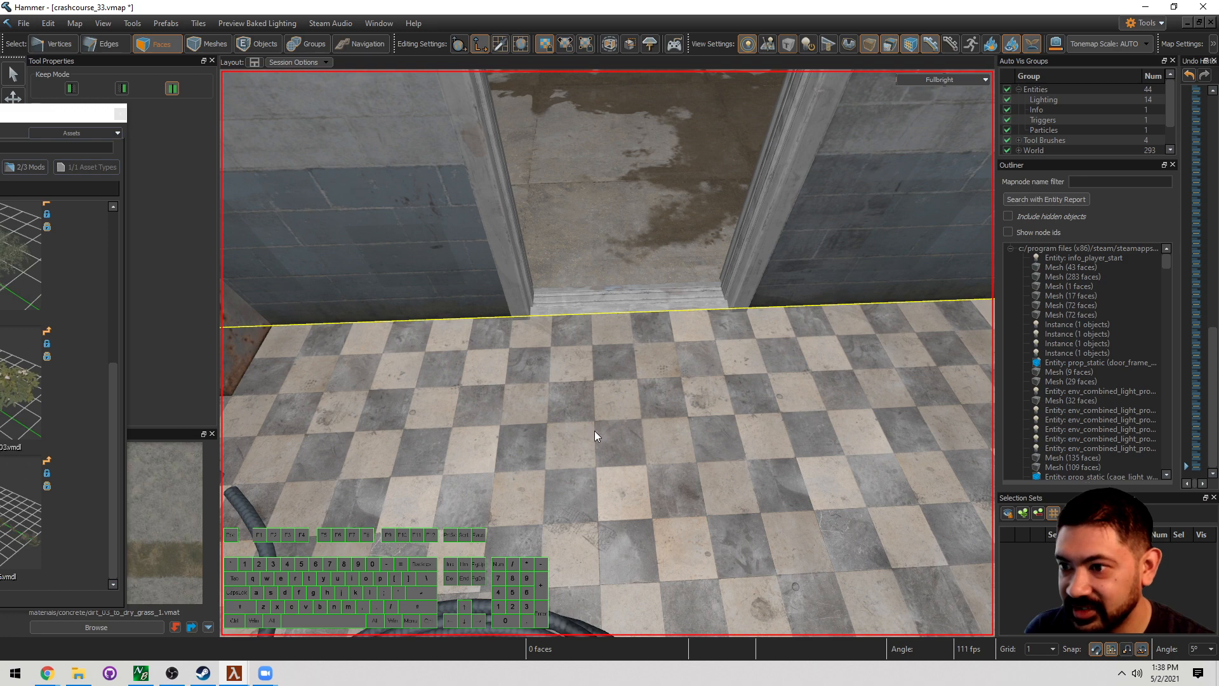
pyautogui.moveTo(594, 421); pyautogui.dragTo(695, 416)
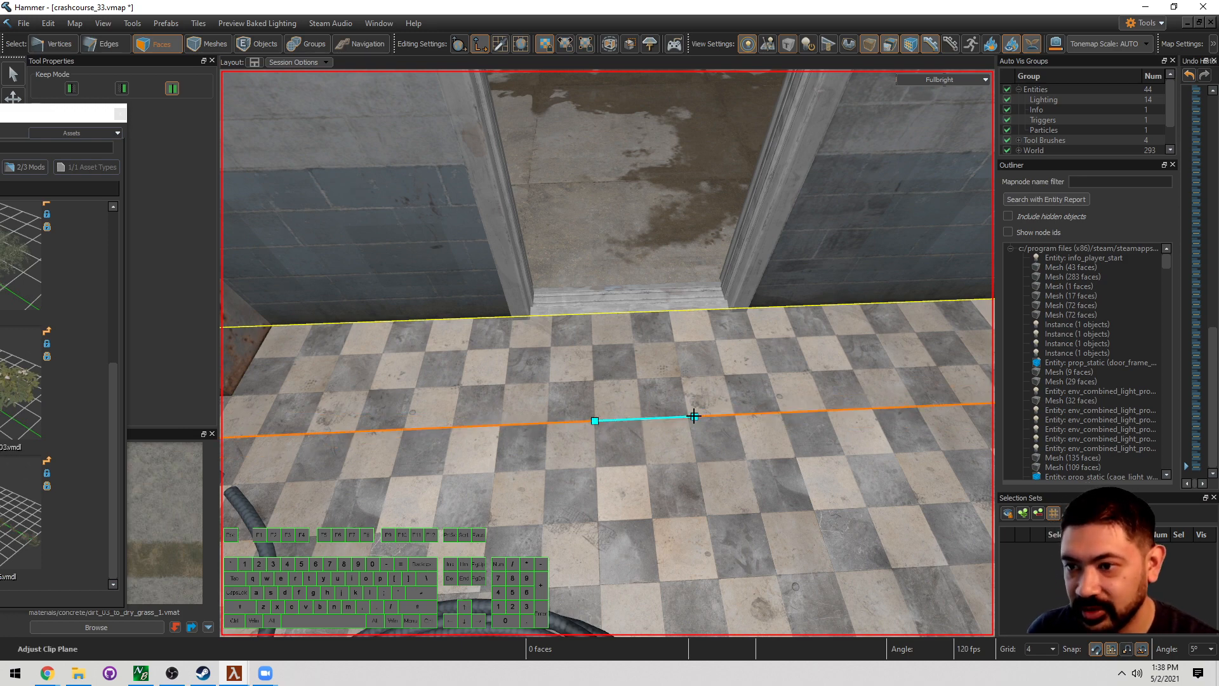
pyautogui.press('Return')
# Step: Cut the floor strip crosswise at both sides of the doorway to form a 40-unit-wide section, keeping both sides
pyautogui.click(701, 383)
pyautogui.press('d')
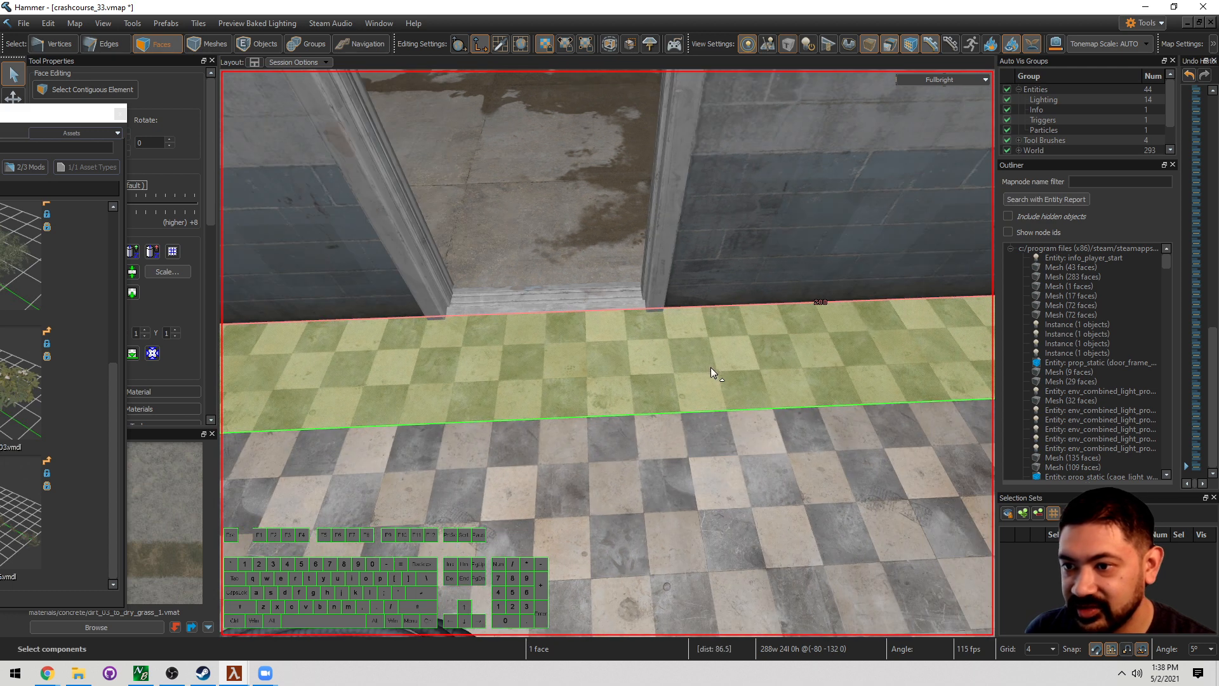
pyautogui.hotkey('shift', 'x')
pyautogui.moveTo(668, 338); pyautogui.dragTo(675, 372)
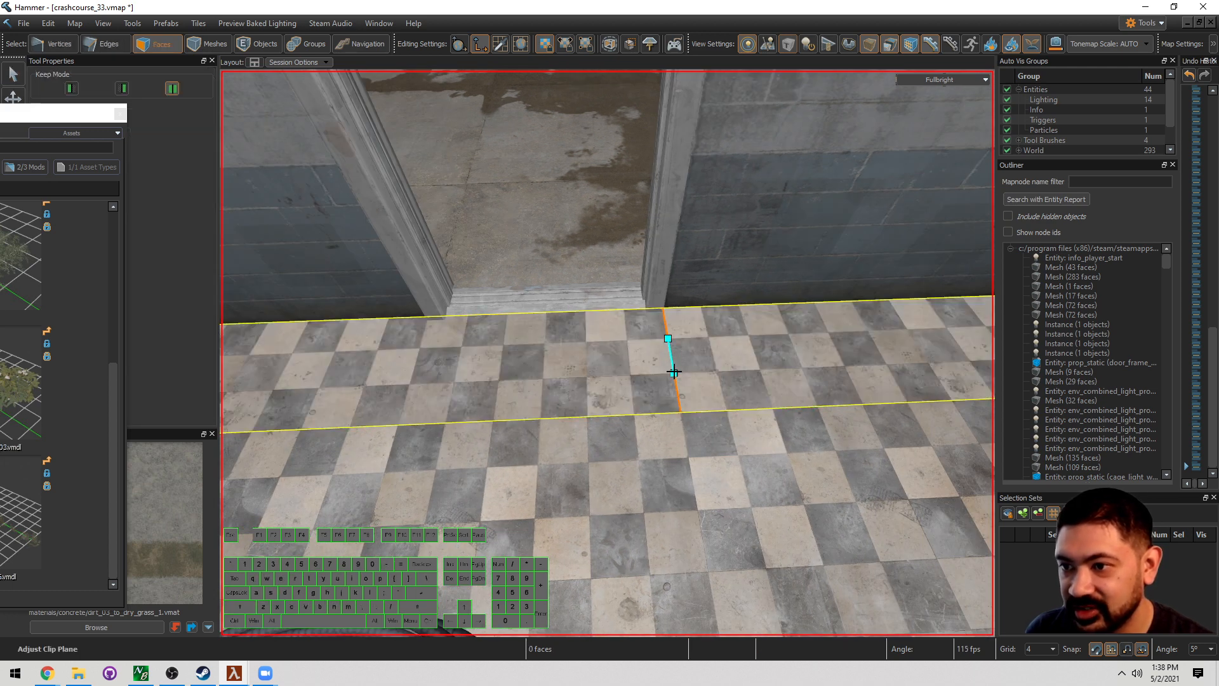
pyautogui.press('a')
pyautogui.moveTo(590, 347); pyautogui.dragTo(592, 381)
pyautogui.press('Return')
# Step: Cut the doorway floor section parallel to the threshold to split off its first row of tiles, 8 units deep
pyautogui.press('d')
pyautogui.click(592, 375)
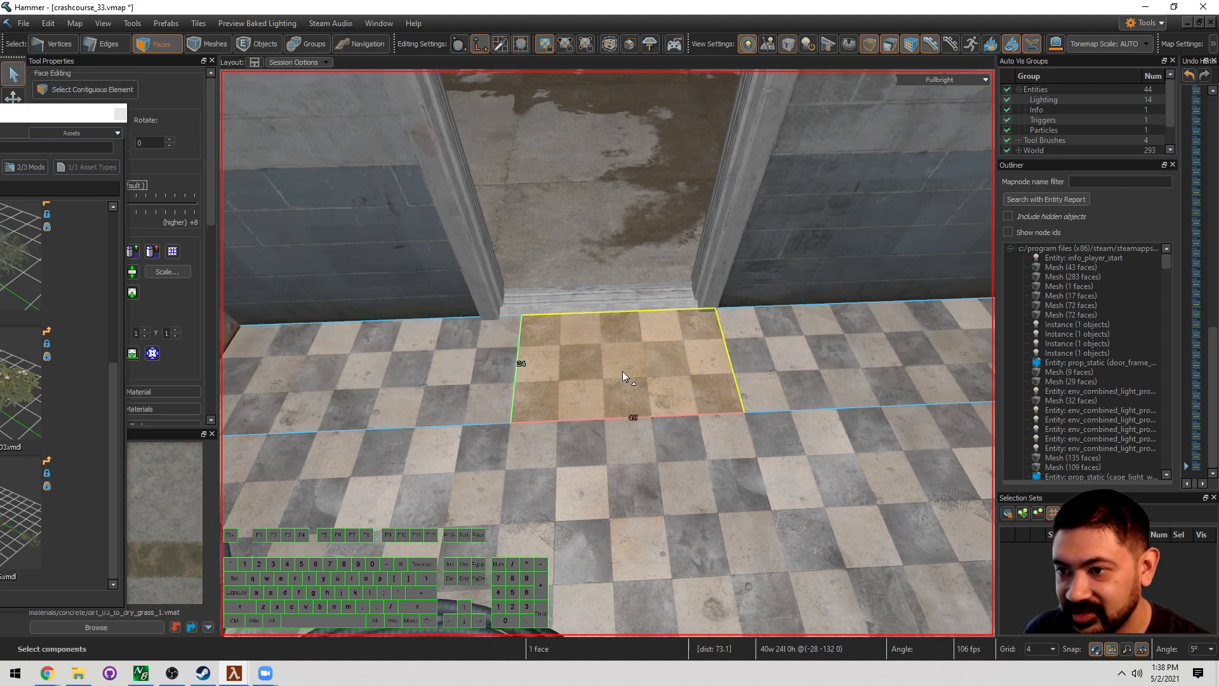
pyautogui.hotkey('shift', 'x')
pyautogui.moveTo(539, 346); pyautogui.dragTo(593, 349)
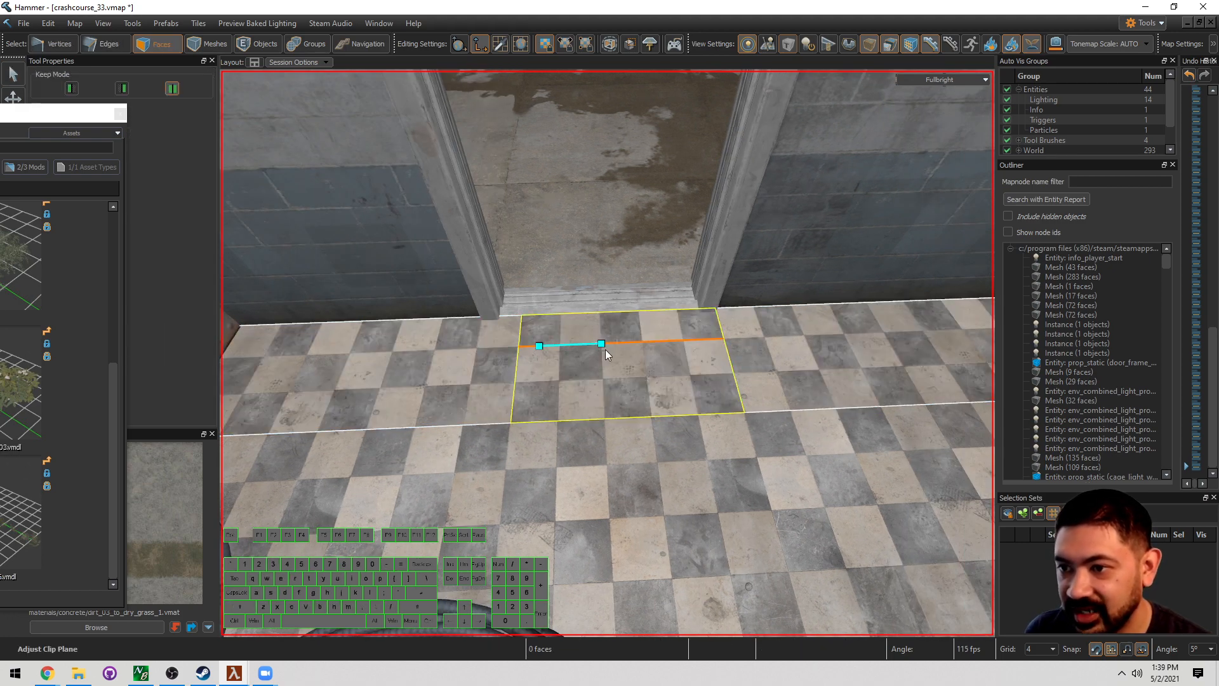
pyautogui.press('Return')
# Step: Cut the tile row at the threshold crosswise into a 24-unit-wide piece and a 16-unit-wide piece
pyautogui.click(647, 332)
pyautogui.hotkey('shift', 'x')
pyautogui.moveTo(640, 326); pyautogui.dragTo(643, 342)
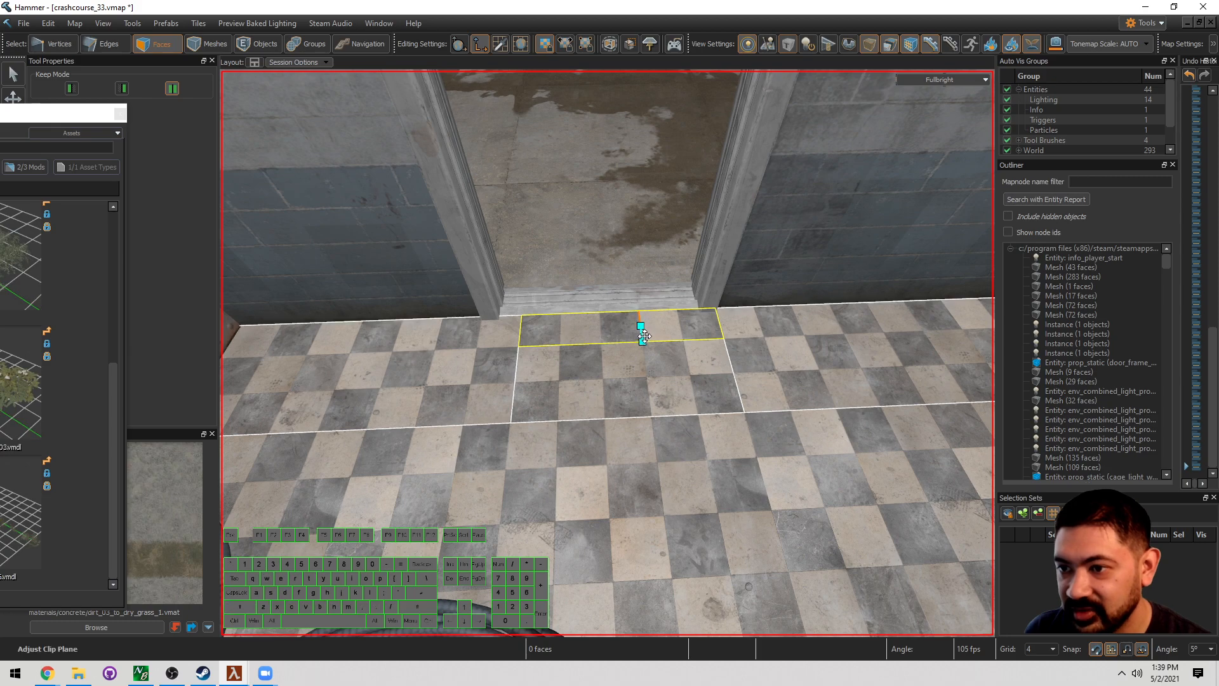
pyautogui.press('Return')
# Step: Set the grid to 1, align the gizmo to world axes, and extrude the 24 by 8 threshold tile face down 1 unit
pyautogui.click(616, 338)
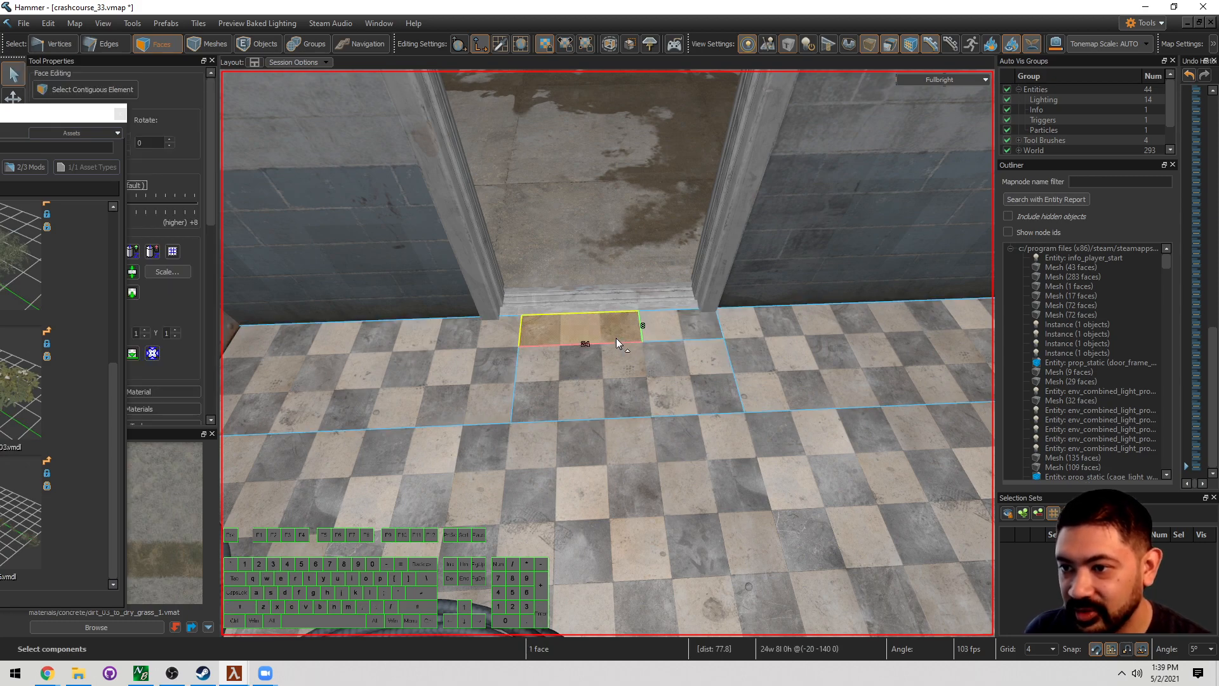
pyautogui.press('d')
pyautogui.moveTo(617, 356); pyautogui.dragTo(615, 348, button='right')
pyautogui.press('w')
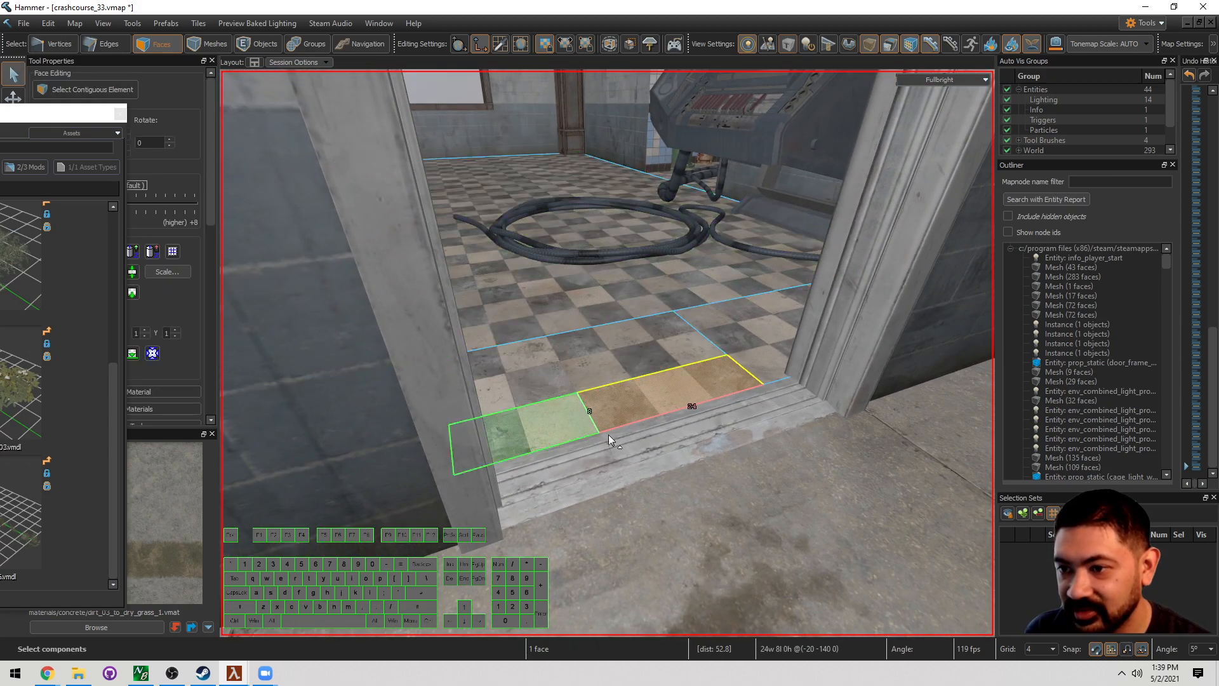
pyautogui.press('t')
pyautogui.press('w')
pyautogui.moveTo(642, 406); pyautogui.dragTo(607, 343, button='right')
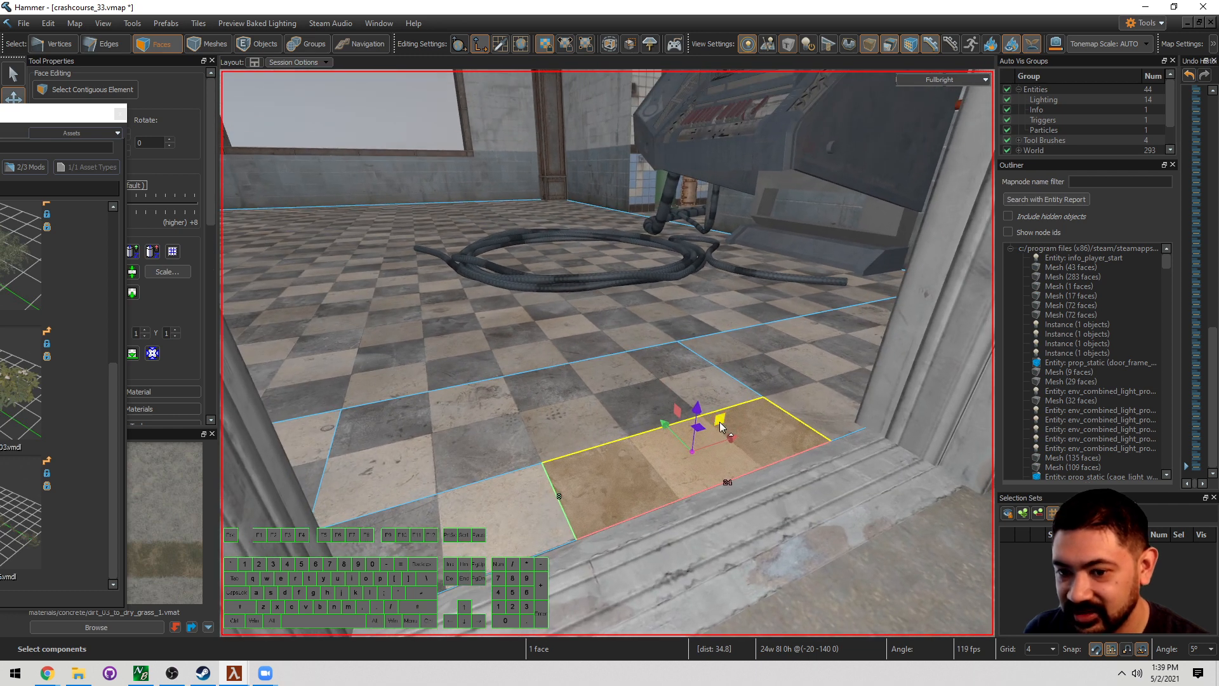
pyautogui.press('[')
pyautogui.press('[')
pyautogui.hotkey('ctrl', 'space')
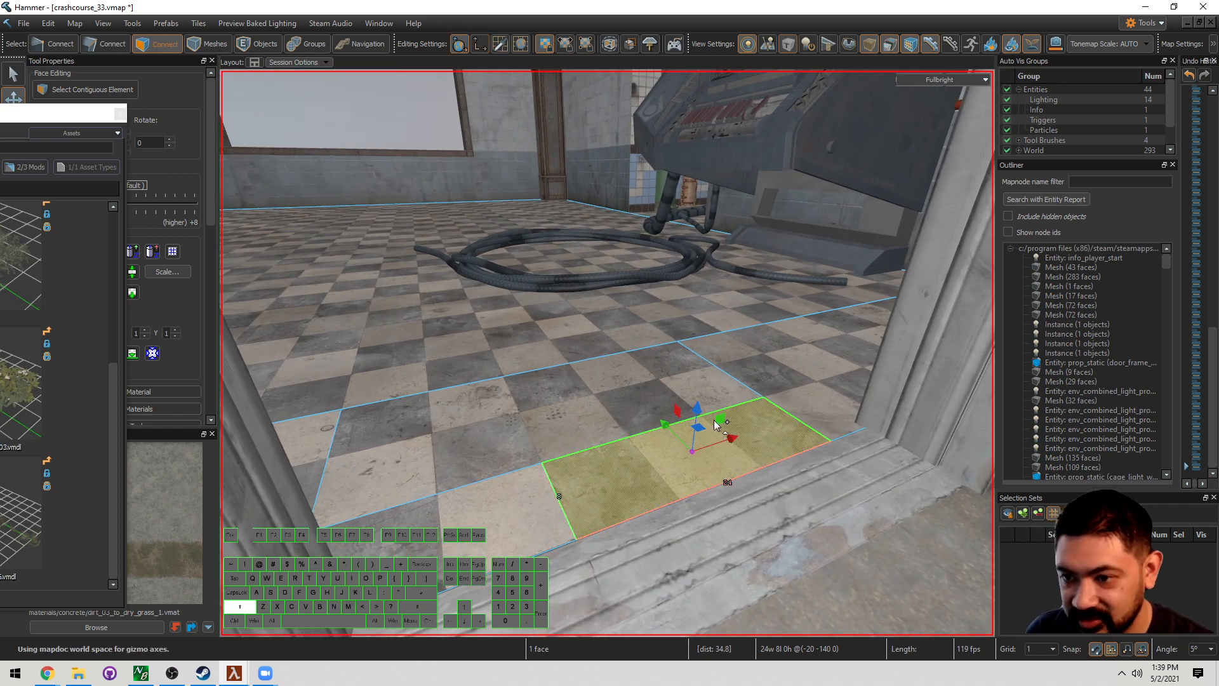
pyautogui.keyDown('shift'); pyautogui.moveTo(694, 442); pyautogui.dragTo(692, 462); pyautogui.keyUp('shift')
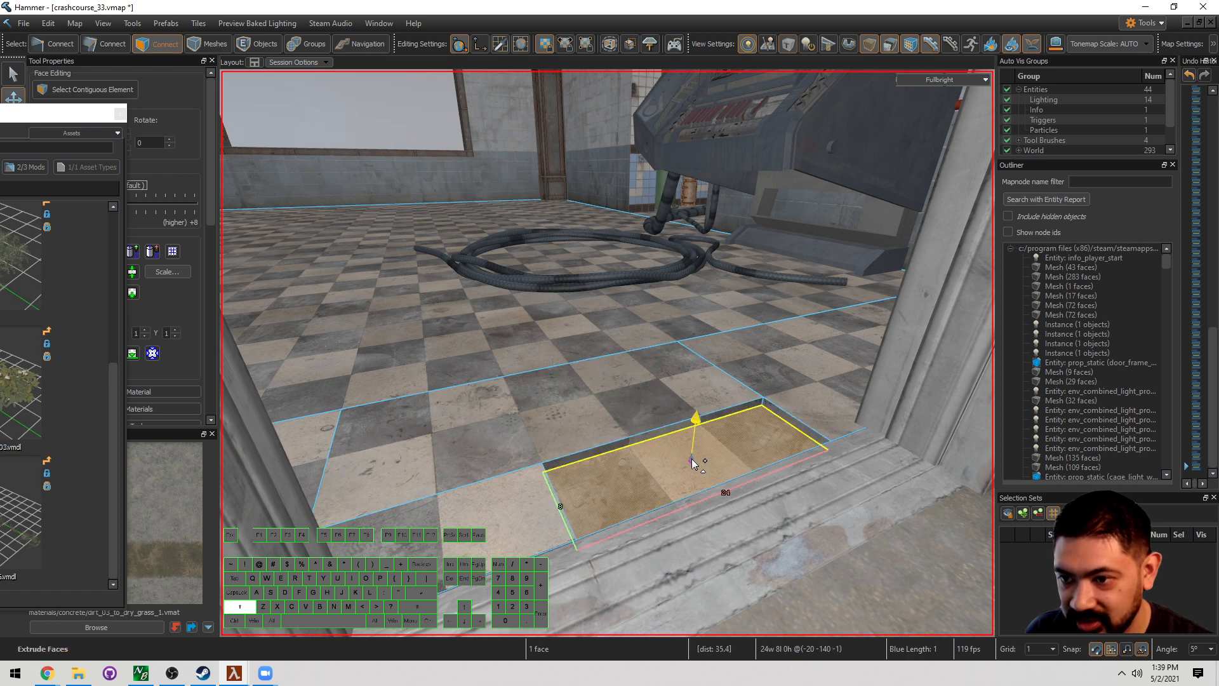
# Step: Inspect the recessed tile section at the threshold from outside the doorway
pyautogui.click(675, 390)
pyautogui.press('5')
pyautogui.press('Escape')
pyautogui.press('s')
pyautogui.moveTo(743, 357); pyautogui.dragTo(654, 359, button='right')
pyautogui.press('w')
pyautogui.press('3')
pyautogui.click(658, 444)
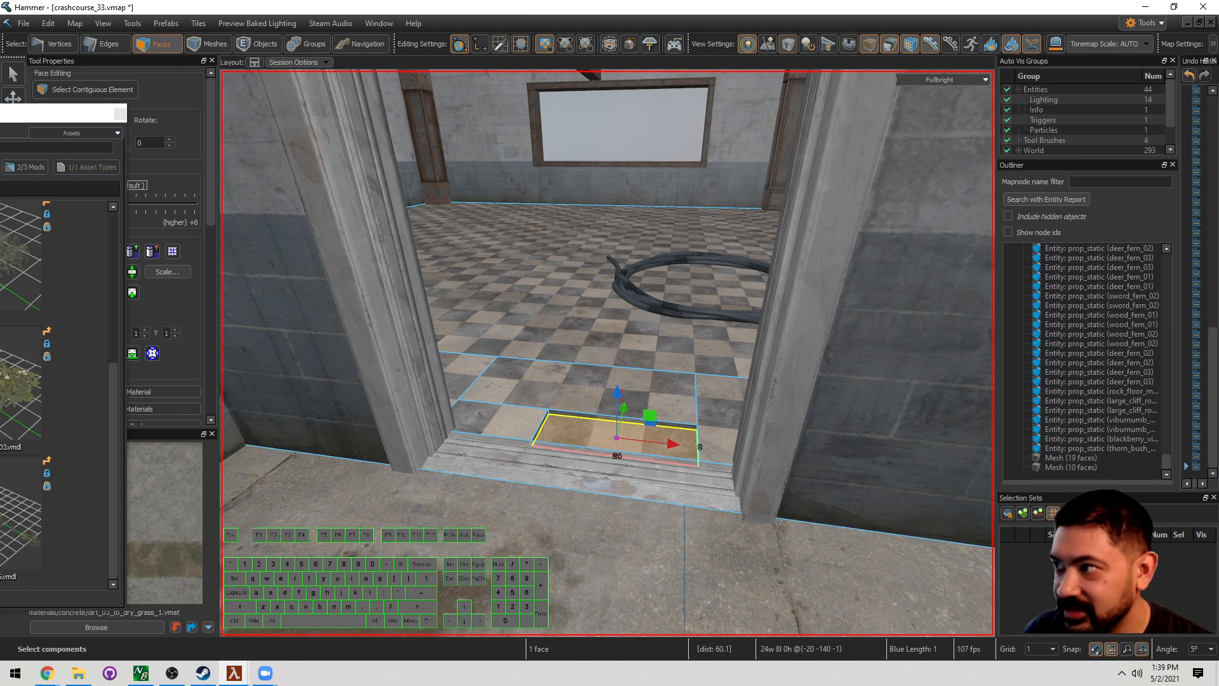
pyautogui.moveTo(657, 444); pyautogui.dragTo(451, 316, button='right')
pyautogui.press('w')
pyautogui.press('d')
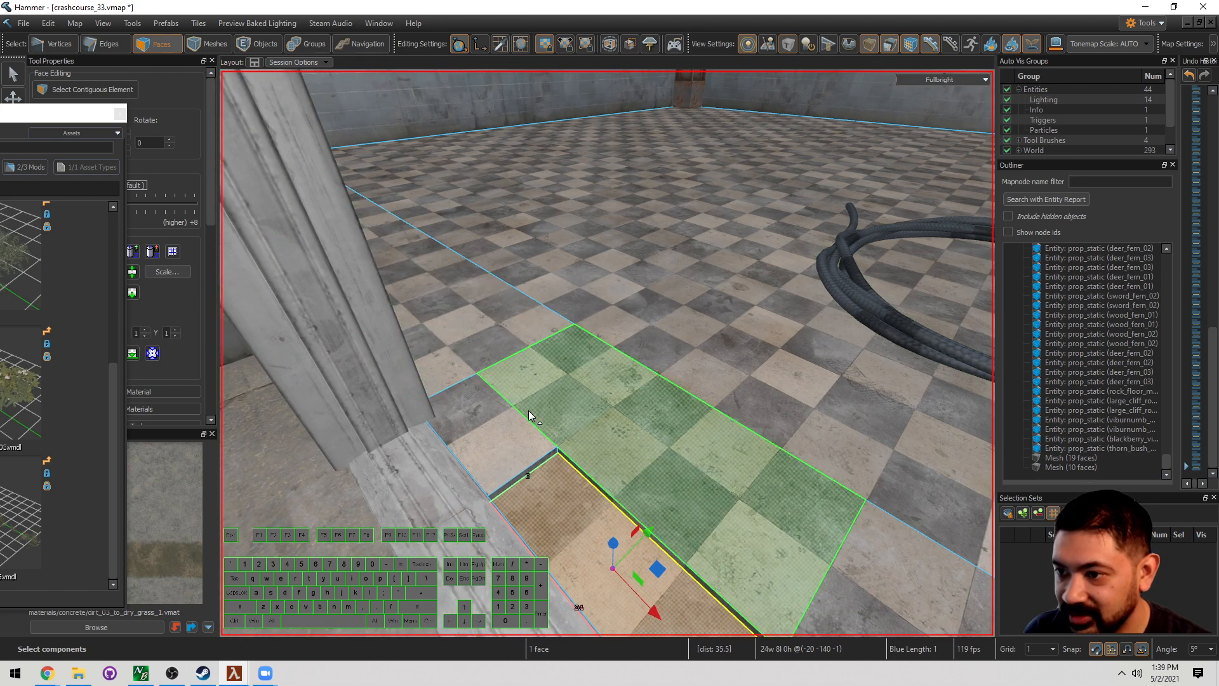
# Step: Cut the floor section behind the recessed tiles crosswise to split off an 8-unit-wide strip at the door frame side
pyautogui.click(533, 412)
pyautogui.press('s')
pyautogui.press('a')
pyautogui.moveTo(532, 412); pyautogui.dragTo(605, 415, button='right')
pyautogui.rightClick(518, 406)
pyautogui.press('w')
pyautogui.press('a')
pyautogui.hotkey('shift', 'x')
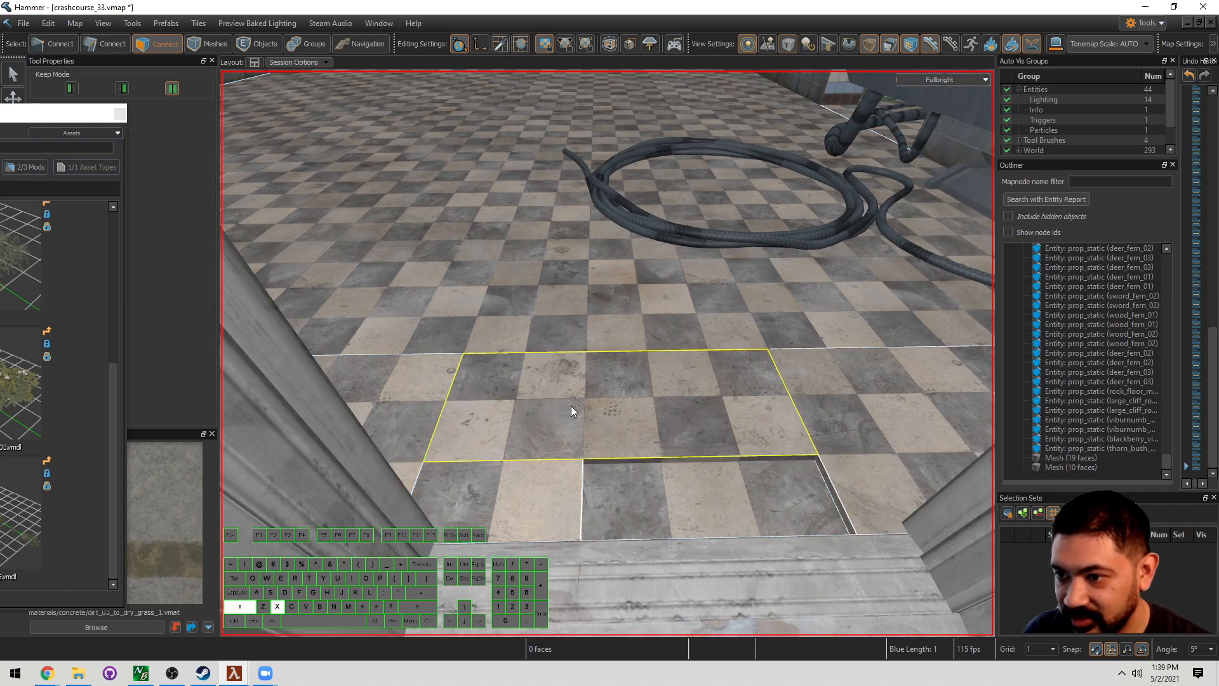
pyautogui.moveTo(519, 389); pyautogui.dragTo(512, 427)
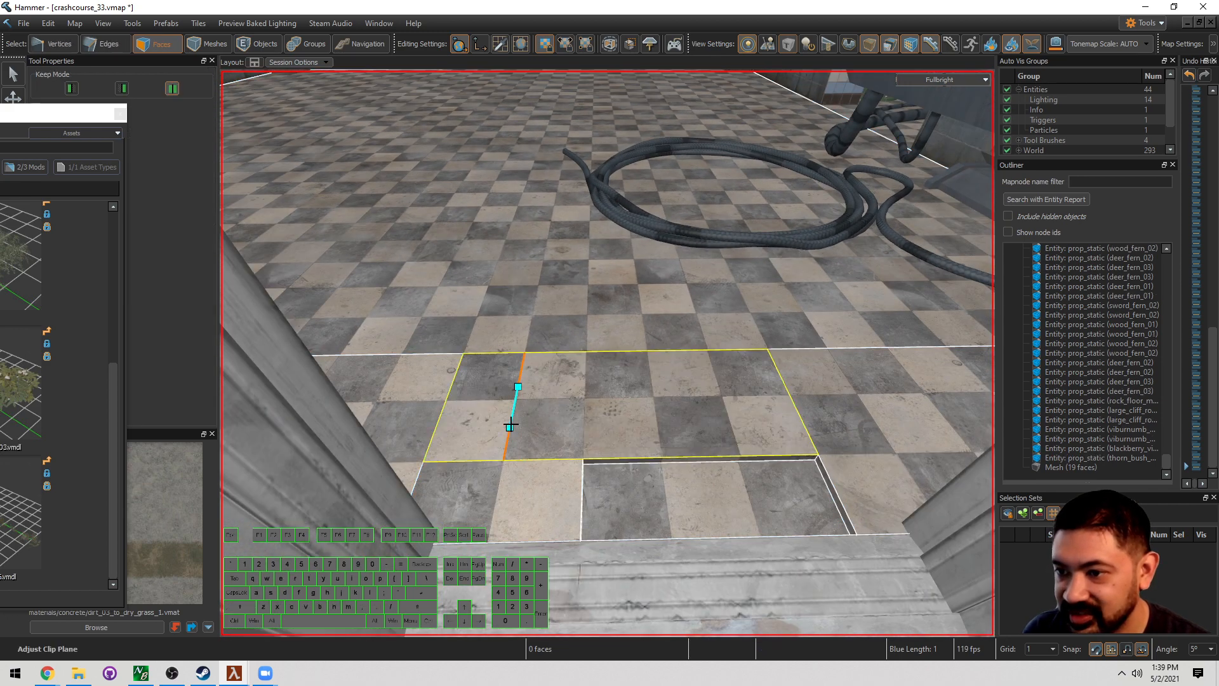
pyautogui.press('Return')
# Step: Cut the 16-unit-wide threshold piece crosswise along the tile seam, in line with the cut behind it
pyautogui.click(473, 428)
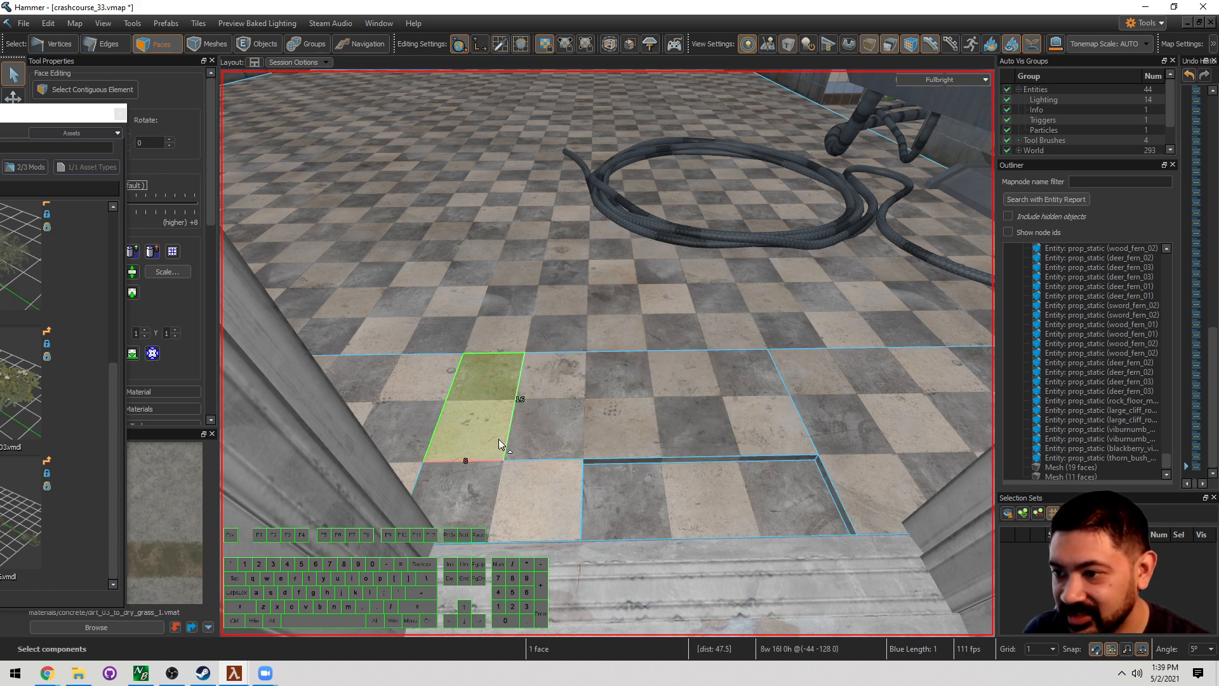
pyautogui.scroll(-2, 498, 439)
pyautogui.click(597, 400)
pyautogui.click(516, 418)
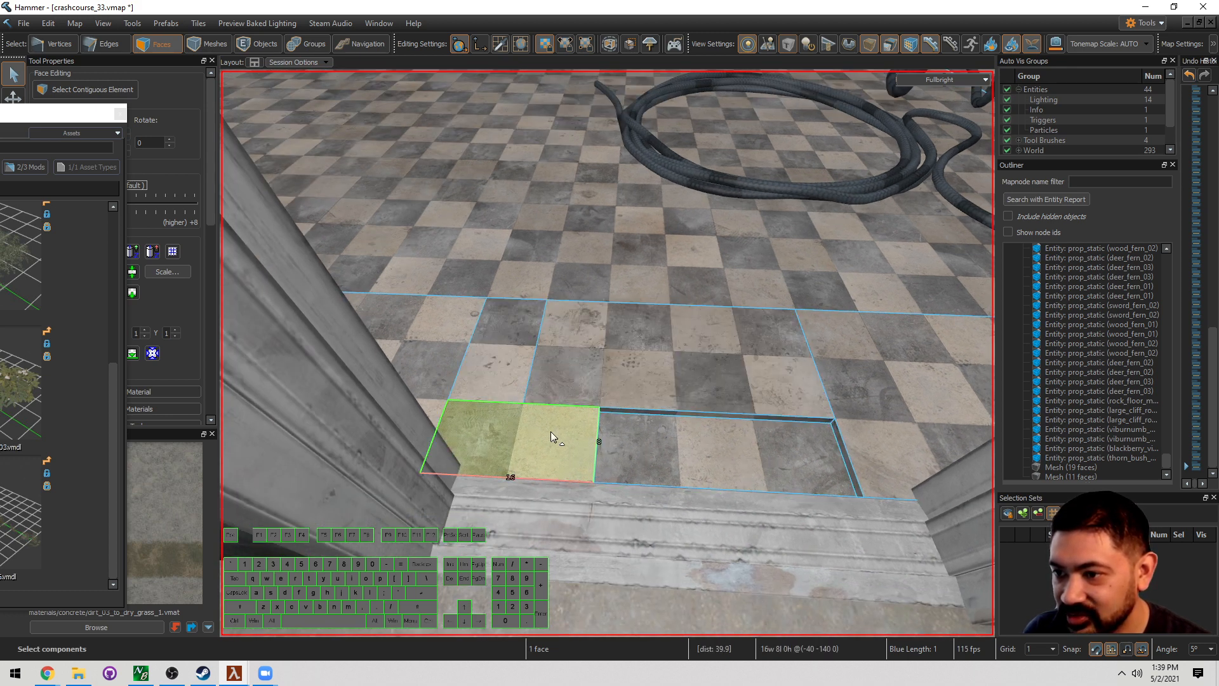
pyautogui.hotkey('shift', 'x')
pyautogui.moveTo(520, 420); pyautogui.dragTo(518, 432)
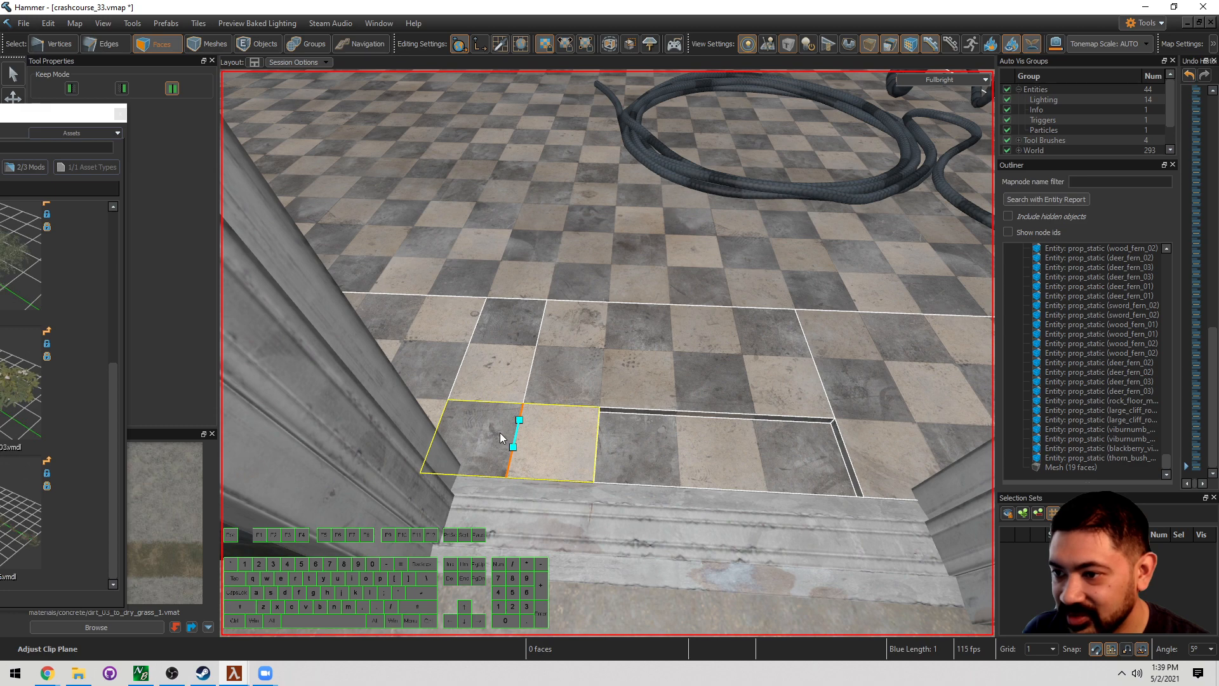
pyautogui.press('Return')
# Step: Merge the two adjoining faces beside the door frame into one 8 by 24 face and extrude it down 1 unit
pyautogui.keyDown('shift'); pyautogui.click(503, 397); pyautogui.keyUp('shift')
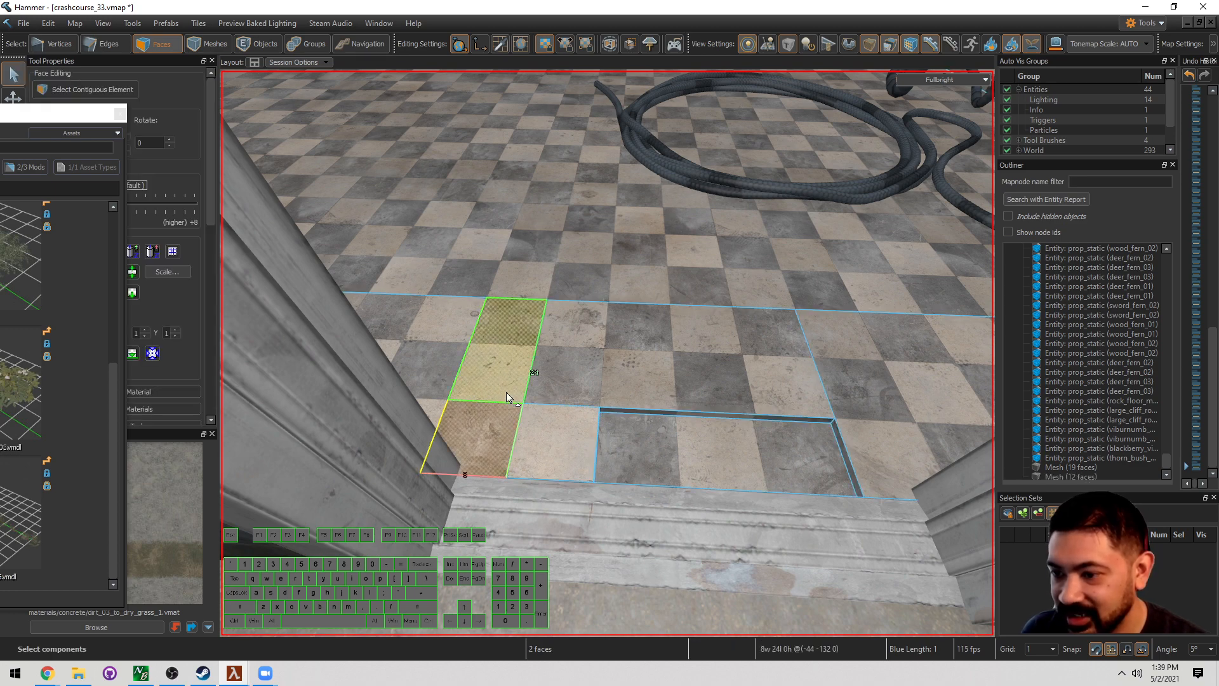
pyautogui.press('BackSpace')
pyautogui.moveTo(506, 391); pyautogui.dragTo(515, 437, button='right')
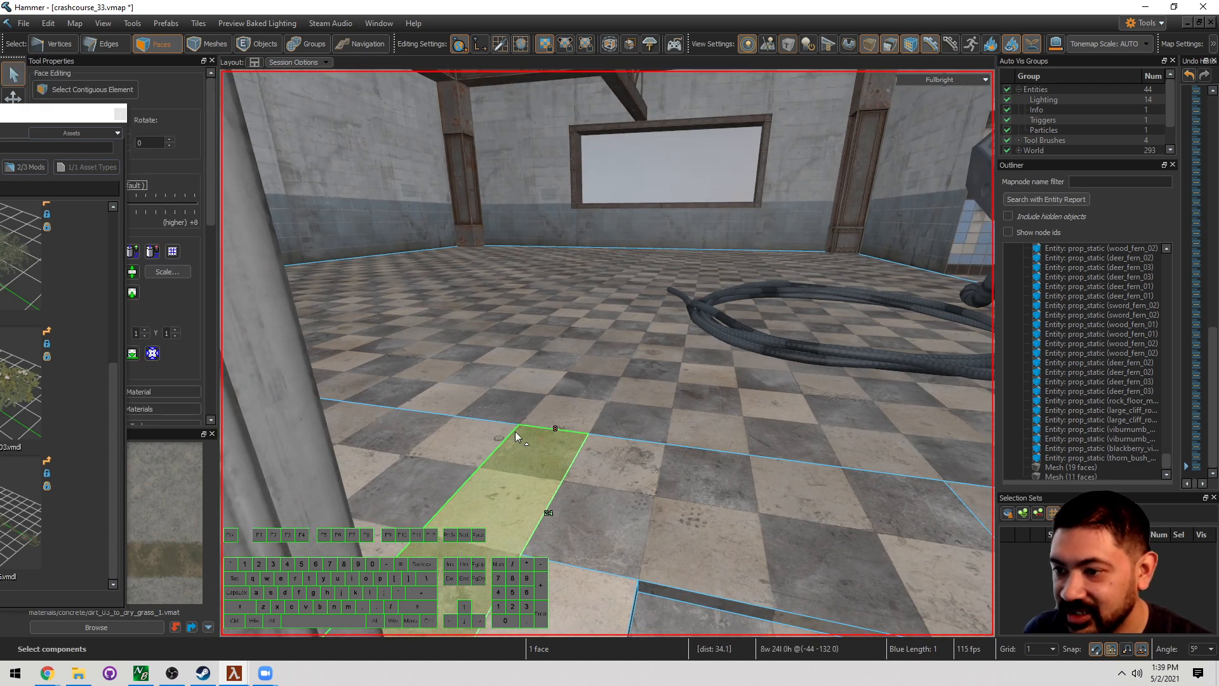
pyautogui.scroll(-1, 522, 419)
pyautogui.press('t')
pyautogui.keyDown('shift'); pyautogui.moveTo(527, 418); pyautogui.dragTo(531, 424); pyautogui.keyUp('shift')
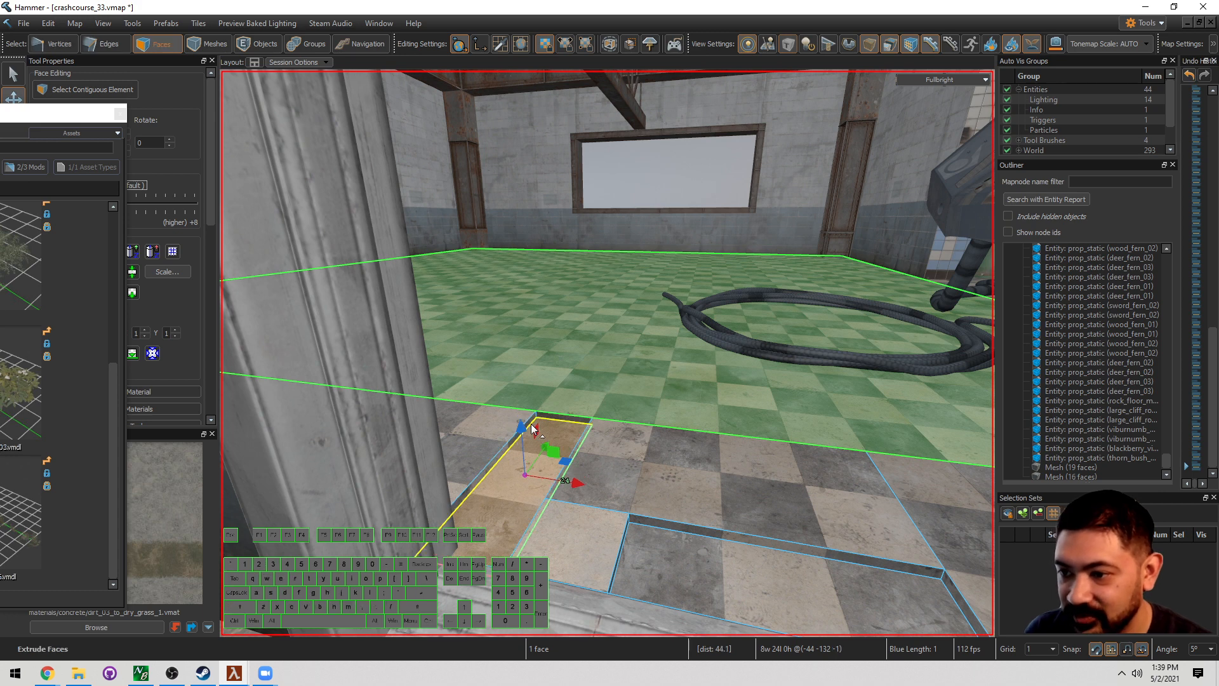
# Step: Inspect both recessed tile sections of the checkered floor from the doorway
pyautogui.press('3')
pyautogui.click(657, 484)
pyautogui.moveTo(656, 484); pyautogui.dragTo(676, 499, button='right')
pyautogui.press('s')
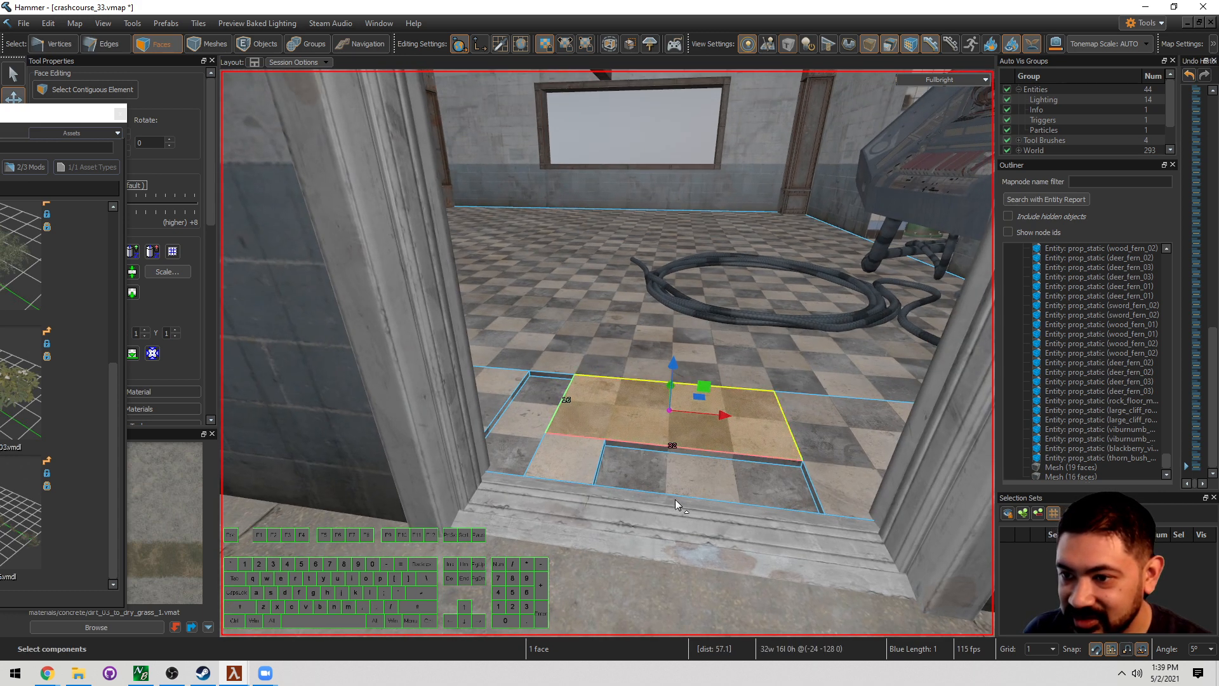
pyautogui.press('5')
pyautogui.press('w')
pyautogui.moveTo(699, 455); pyautogui.dragTo(657, 437, button='right')
pyautogui.press('s')
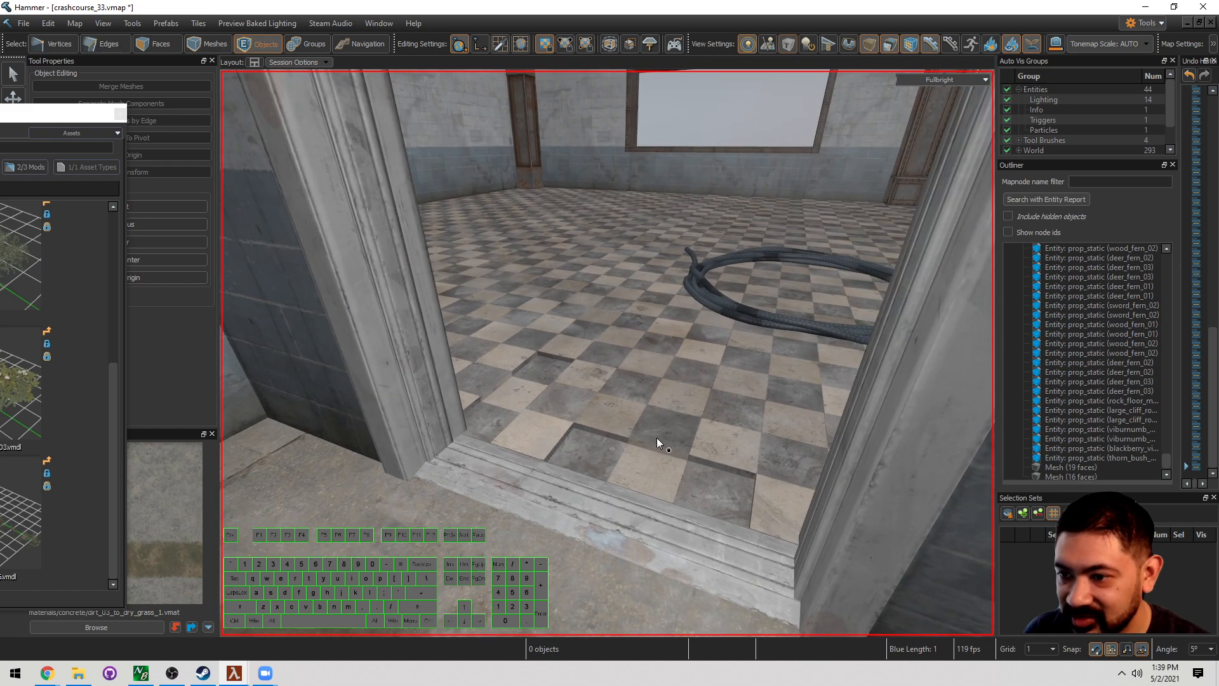
# Step: Search the material library for "dirt" and make concrete_3b_to_dirt_03 the active material
pyautogui.press('3')
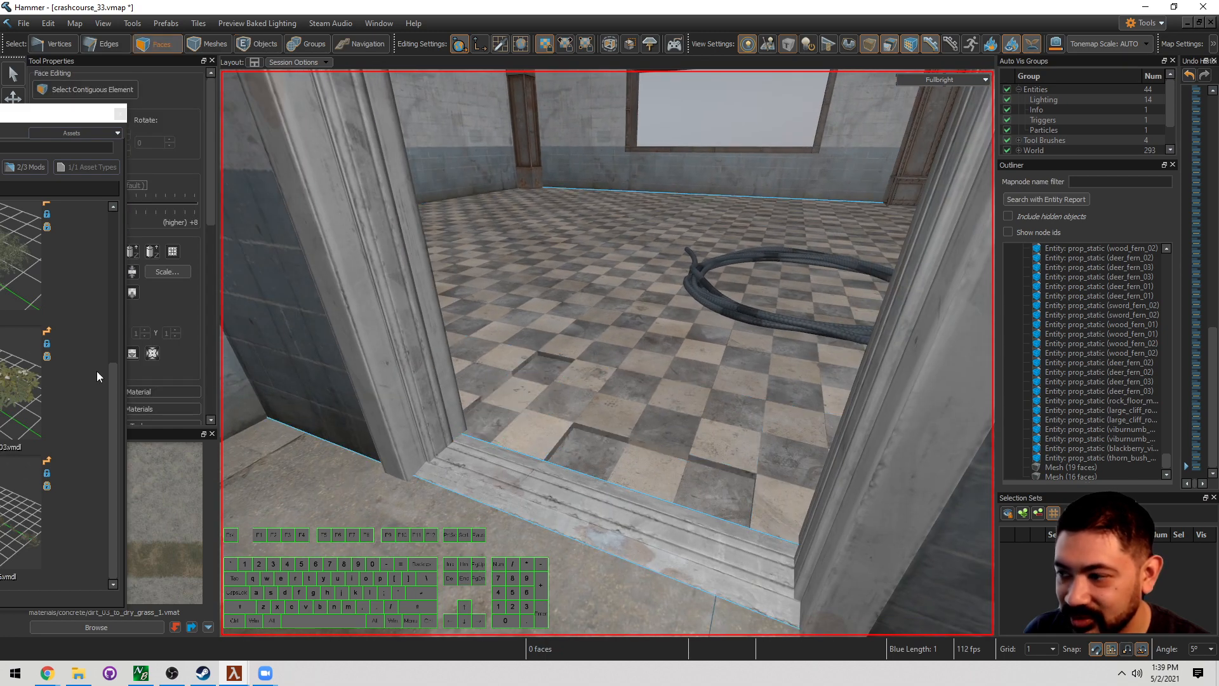
pyautogui.moveTo(0, 113); pyautogui.dragTo(651, 174)
pyautogui.click(499, 189)
pyautogui.click(610, 205)
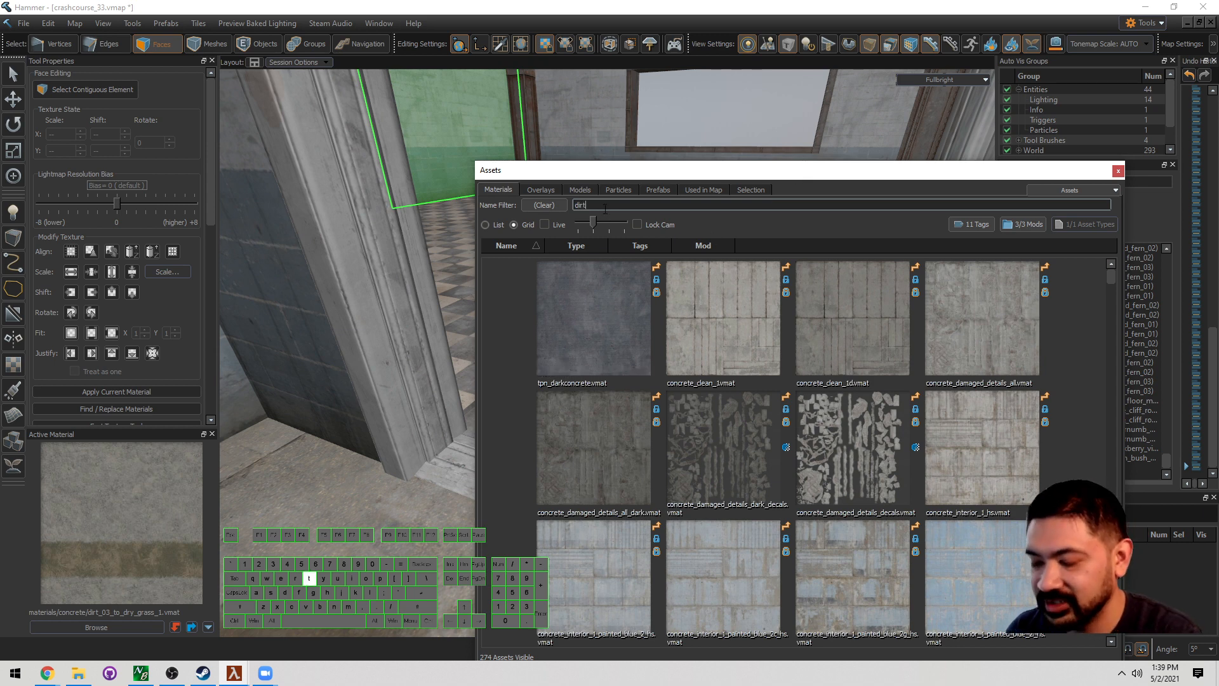
pyautogui.press('Return')
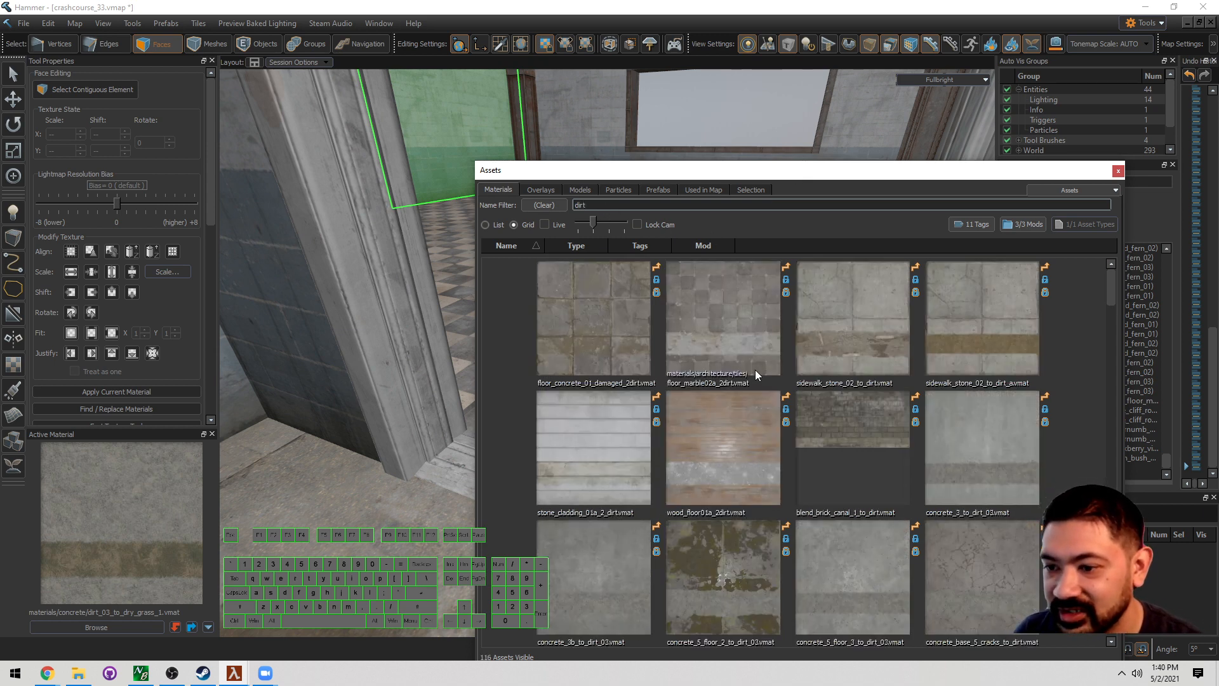
pyautogui.scroll(-2, 755, 370)
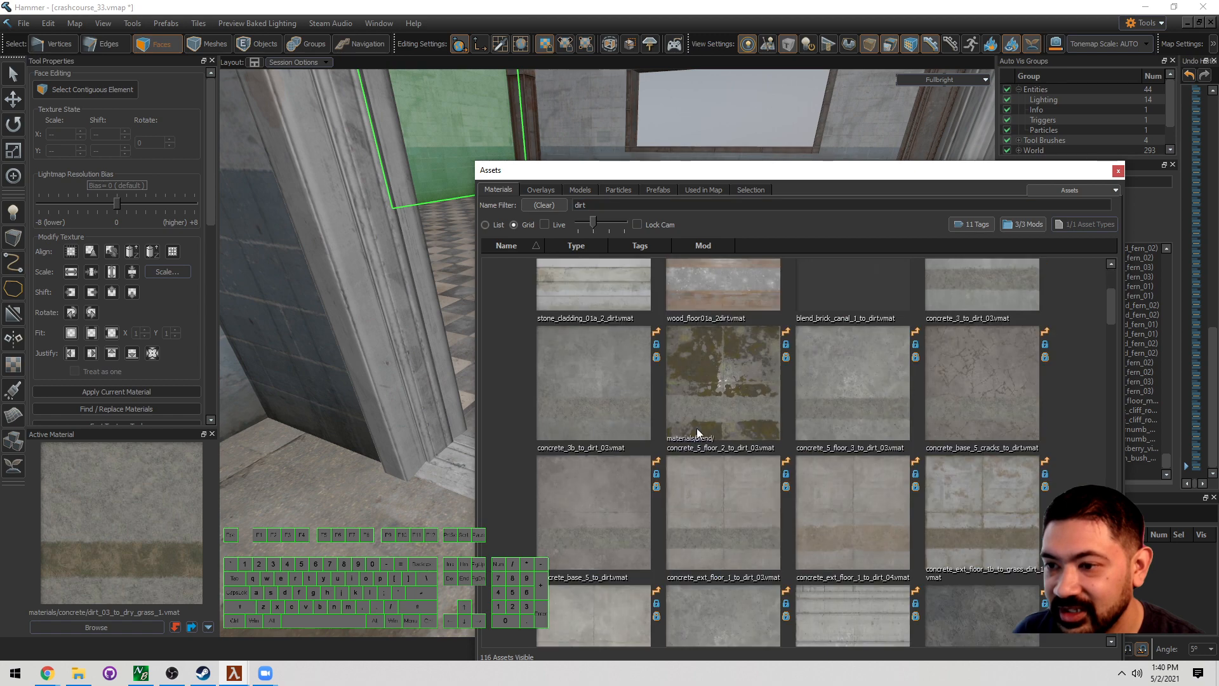
pyautogui.click(611, 372)
pyautogui.moveTo(750, 175); pyautogui.dragTo(550, 206)
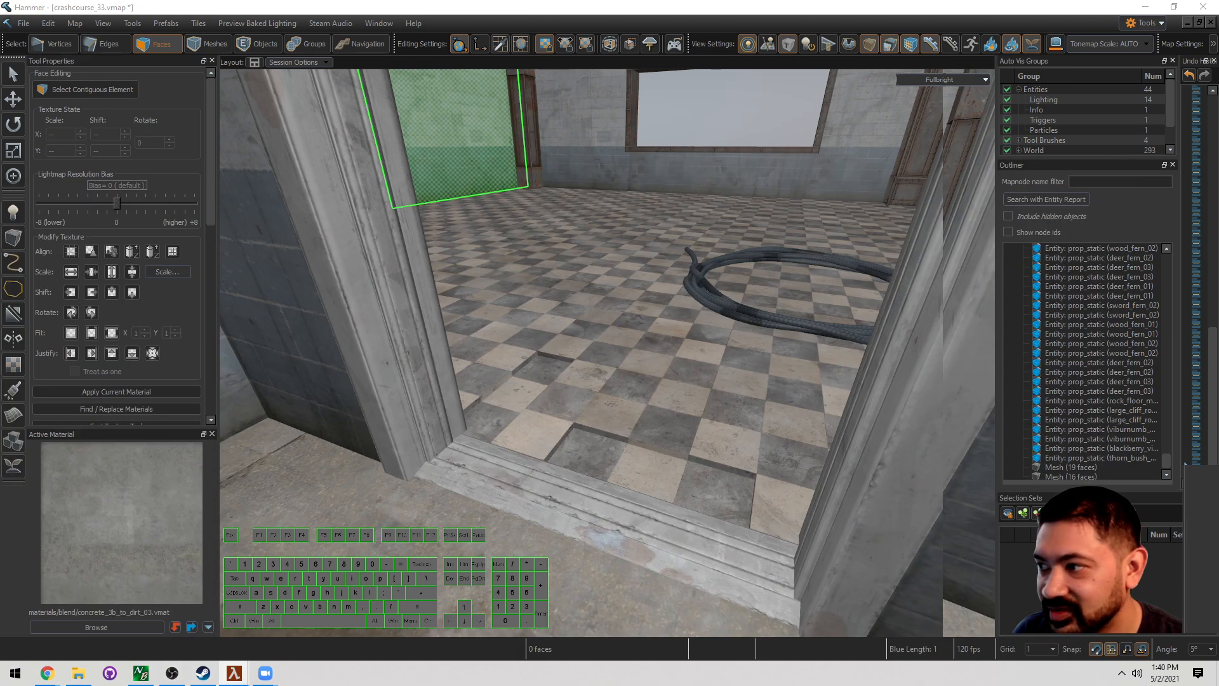
# Step: Apply the concrete_3b_to_dirt_03 material to the bottom faces of both recessed tile sections by the doorway
pyautogui.click(667, 465)
pyautogui.click(513, 393)
pyautogui.hotkey('shift', 't')
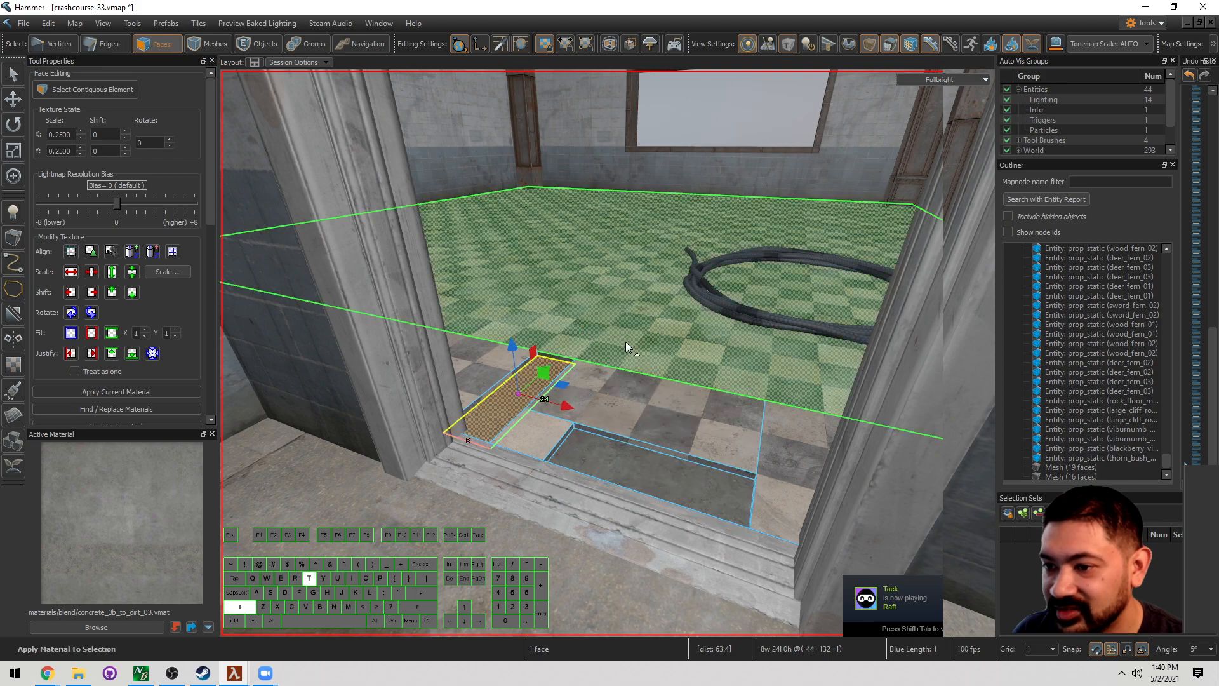
pyautogui.press('5')
pyautogui.press('Escape')
# Step: Create a 24 by 8 by 1 unit block on the floor beside the recess, using the checkered floor's linoleum_001_2_dust material
pyautogui.moveTo(691, 292); pyautogui.dragTo(607, 353, button='right')
pyautogui.press('a')
pyautogui.press('w')
pyautogui.press('s')
pyautogui.press('d')
pyautogui.press('w')
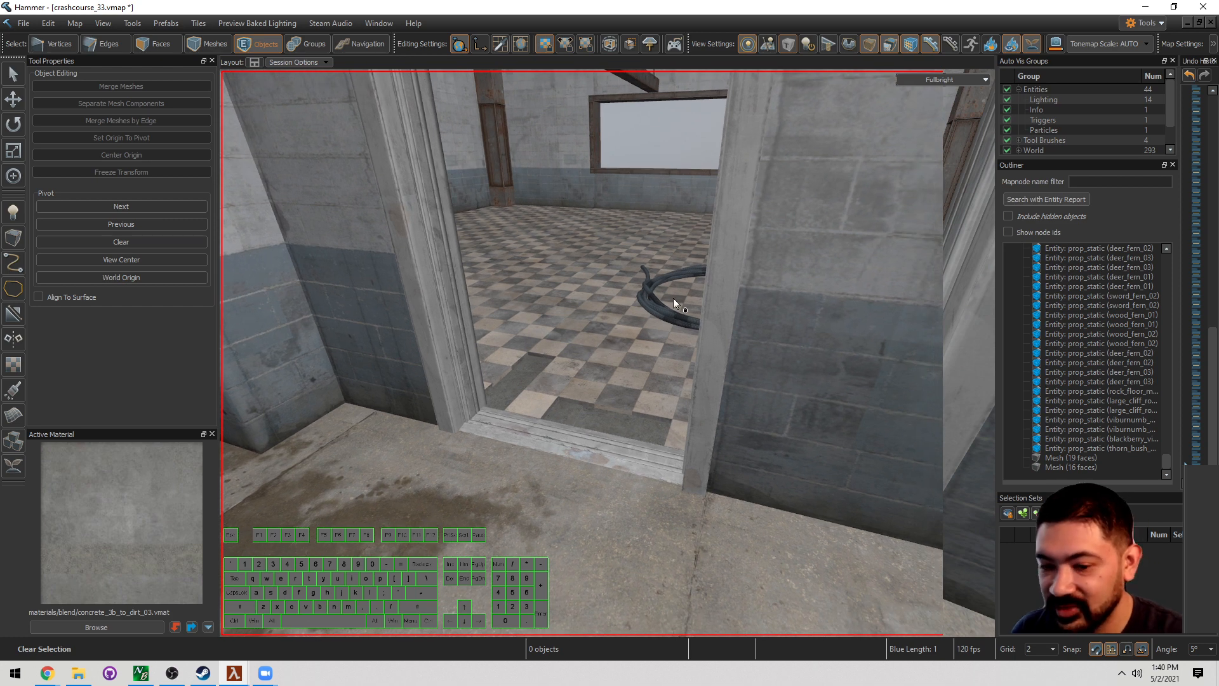
pyautogui.scroll(3, 673, 299)
pyautogui.hotkey('shift', 'b')
pyautogui.press(']')
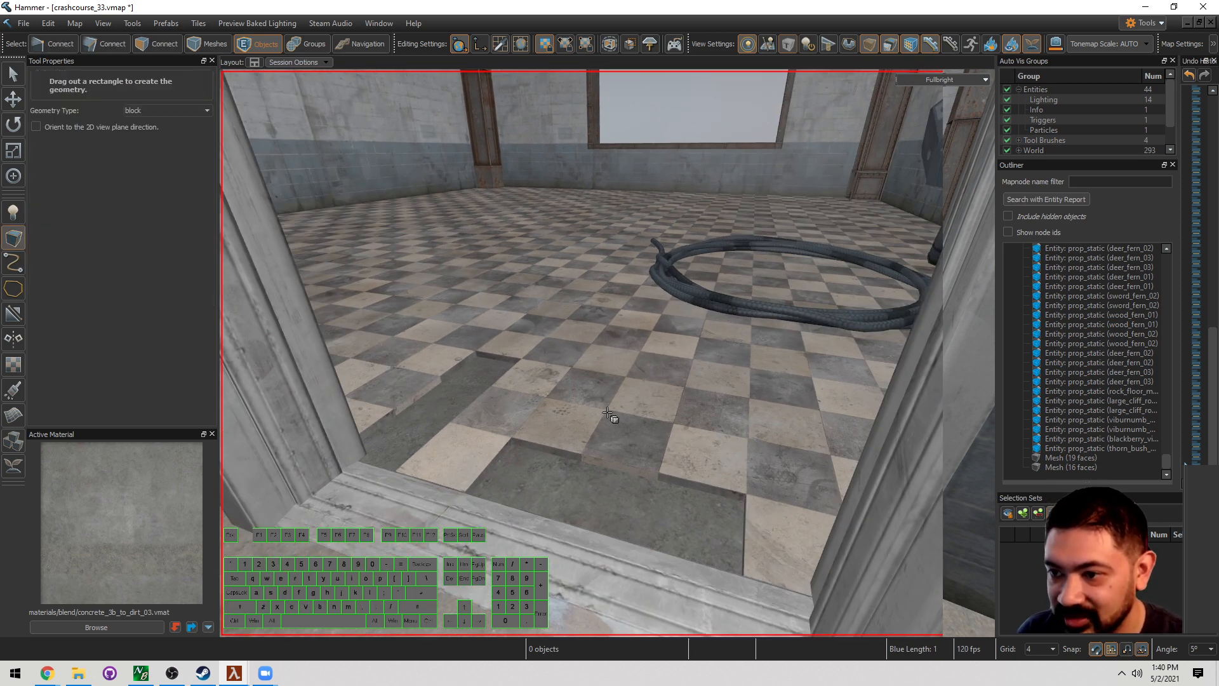
pyautogui.click(548, 397)
pyautogui.moveTo(665, 458); pyautogui.dragTo(739, 465)
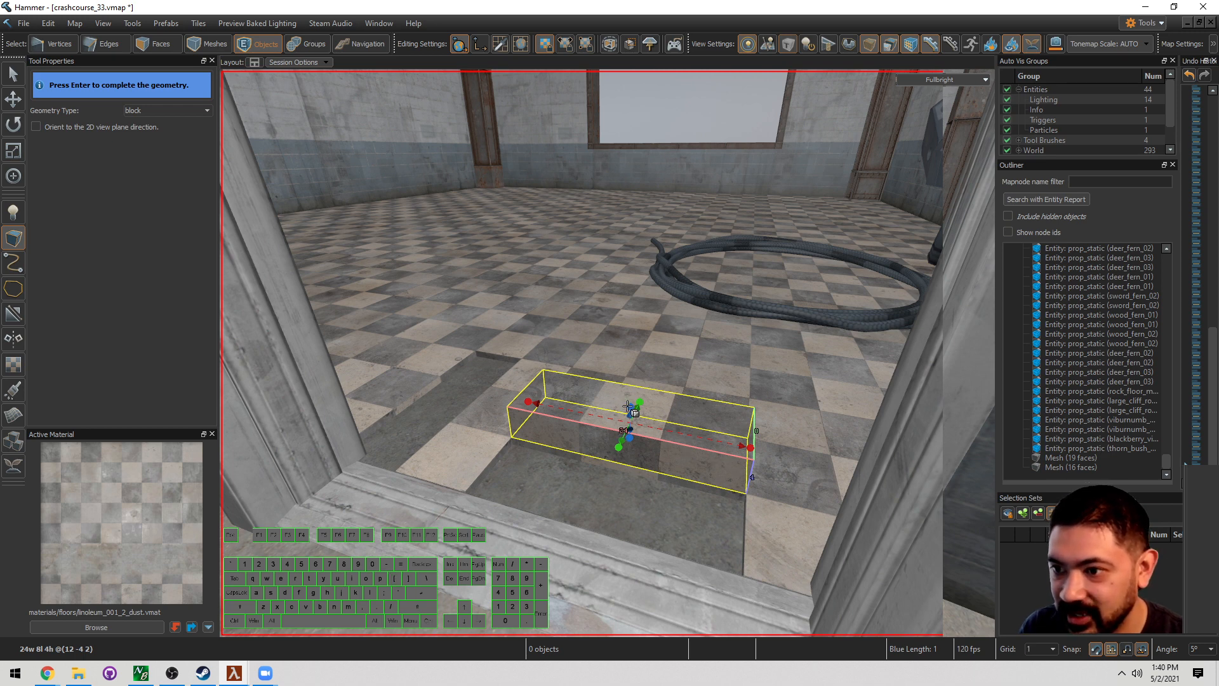
pyautogui.moveTo(631, 406); pyautogui.dragTo(630, 432)
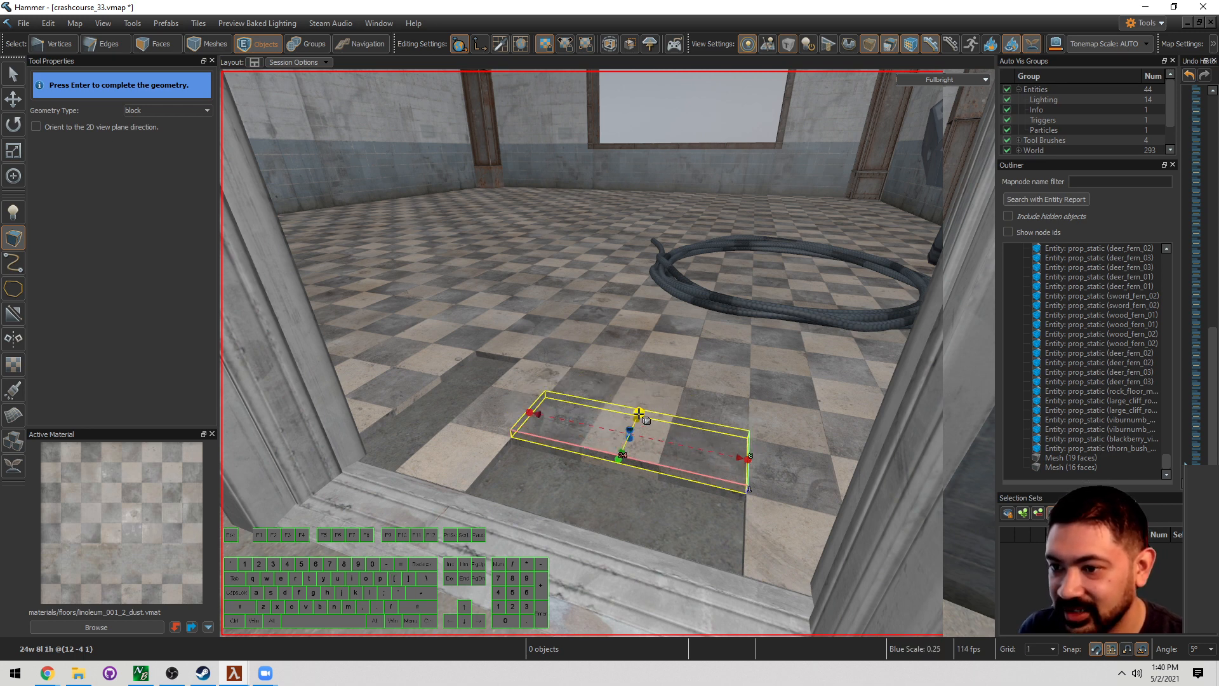
pyautogui.press('Return')
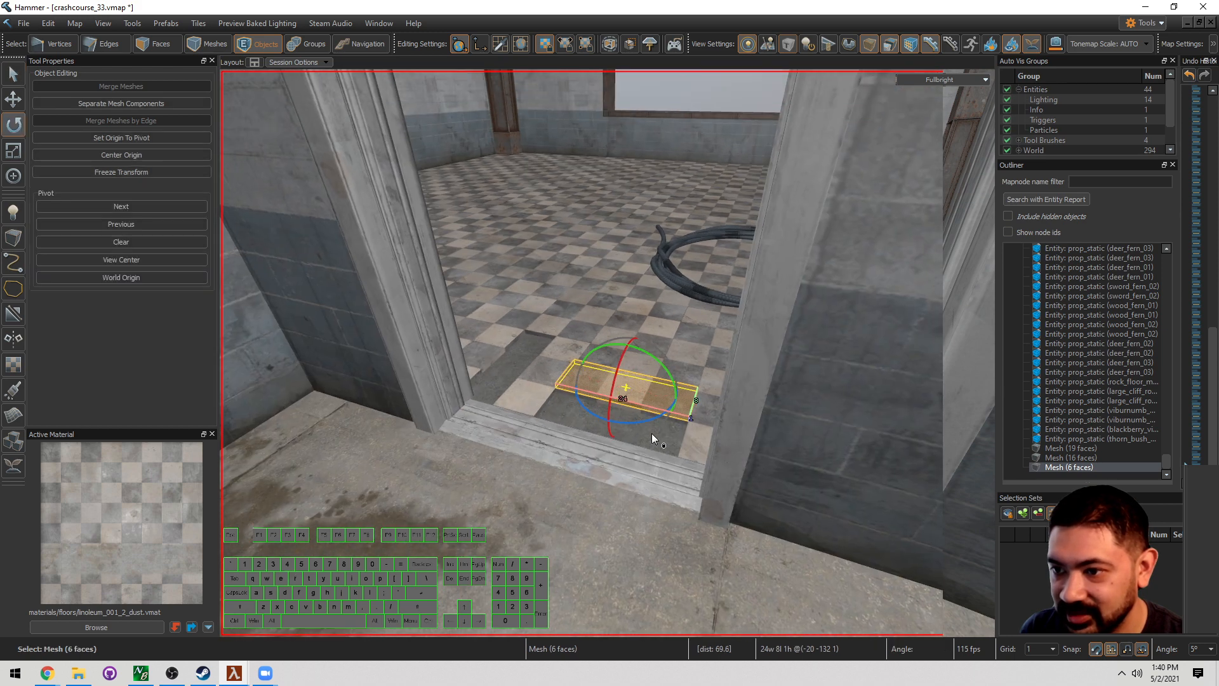
# Step: Scatter the thin tile block and a duplicate of it around the two recessed sections, rotated to different angles
pyautogui.press('e')
pyautogui.moveTo(649, 432); pyautogui.dragTo(620, 424)
pyautogui.press('w')
pyautogui.moveTo(673, 391)
pyautogui.mouseDown()
pyautogui.moveTo(701, 413)
pyautogui.moveTo(691, 410)
pyautogui.moveTo(729, 395)
pyautogui.moveTo(683, 413)
pyautogui.moveTo(471, 353)
pyautogui.moveTo(539, 342)
pyautogui.moveTo(498, 364)
pyautogui.mouseUp()
pyautogui.press('e')
pyautogui.click(717, 455)
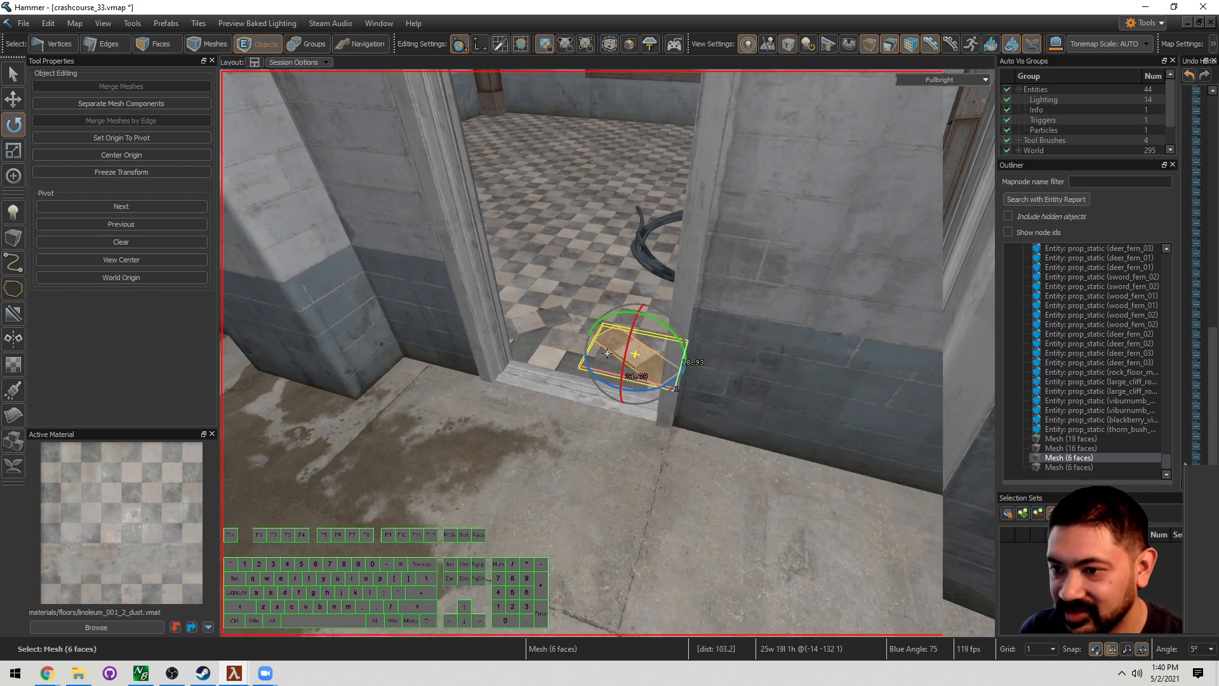
pyautogui.moveTo(656, 434)
pyautogui.mouseDown()
pyautogui.moveTo(517, 419)
pyautogui.moveTo(649, 481)
pyautogui.moveTo(429, 410)
pyautogui.moveTo(635, 414)
pyautogui.moveTo(624, 523)
pyautogui.moveTo(628, 466)
pyautogui.moveTo(650, 447)
pyautogui.mouseUp()
pyautogui.press('w')
pyautogui.press('Escape')
# Step: Inspect the loose tile pieces at the doorway, the tiled room and the outdoor path beside the brick arch
pyautogui.press('s')
pyautogui.moveTo(651, 447); pyautogui.dragTo(607, 353, button='right')
pyautogui.press('a')
pyautogui.press('F6')
pyautogui.press('F5')
pyautogui.press('w')
pyautogui.press('d')
pyautogui.press('s')
pyautogui.press('a')
pyautogui.press('d')
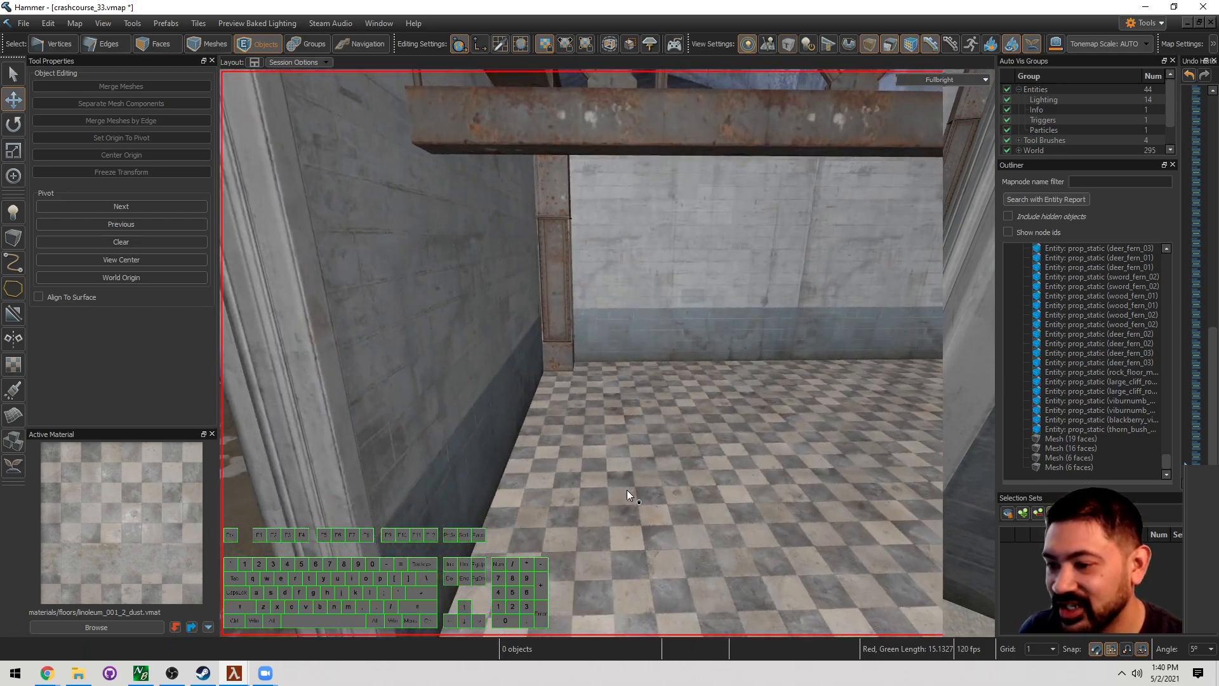
pyautogui.press('d')
pyautogui.moveTo(628, 494); pyautogui.dragTo(607, 353, button='right')
pyautogui.press('s')
pyautogui.press('w')
pyautogui.press('w')
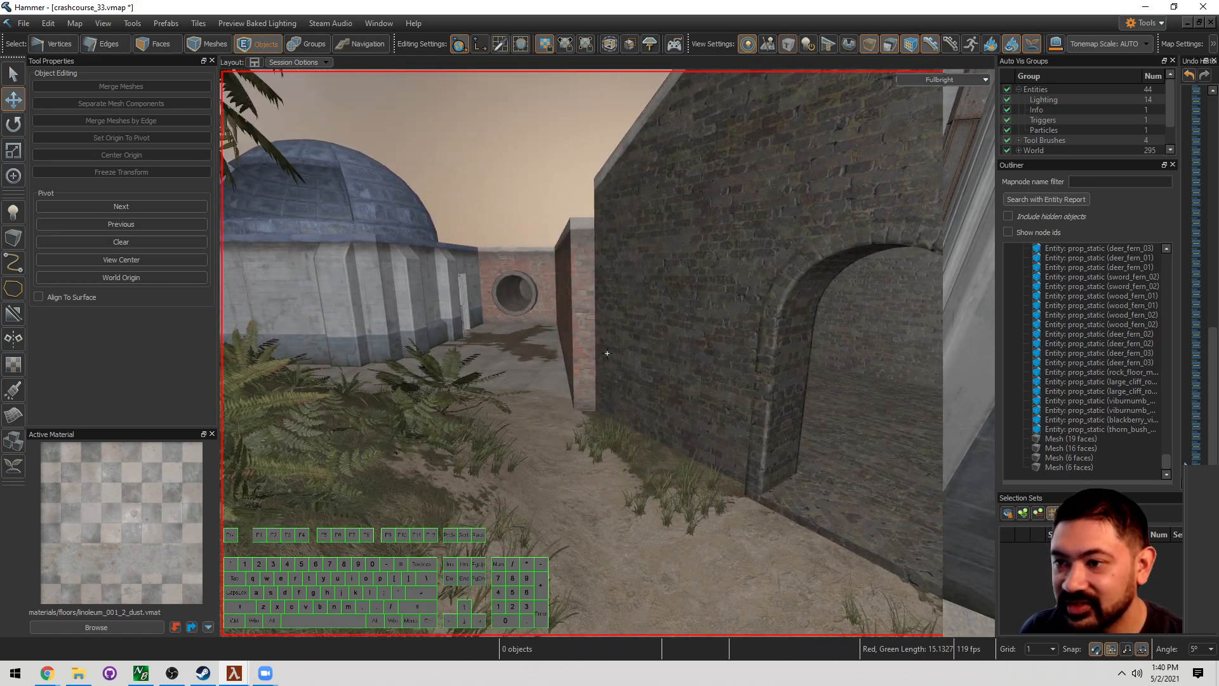